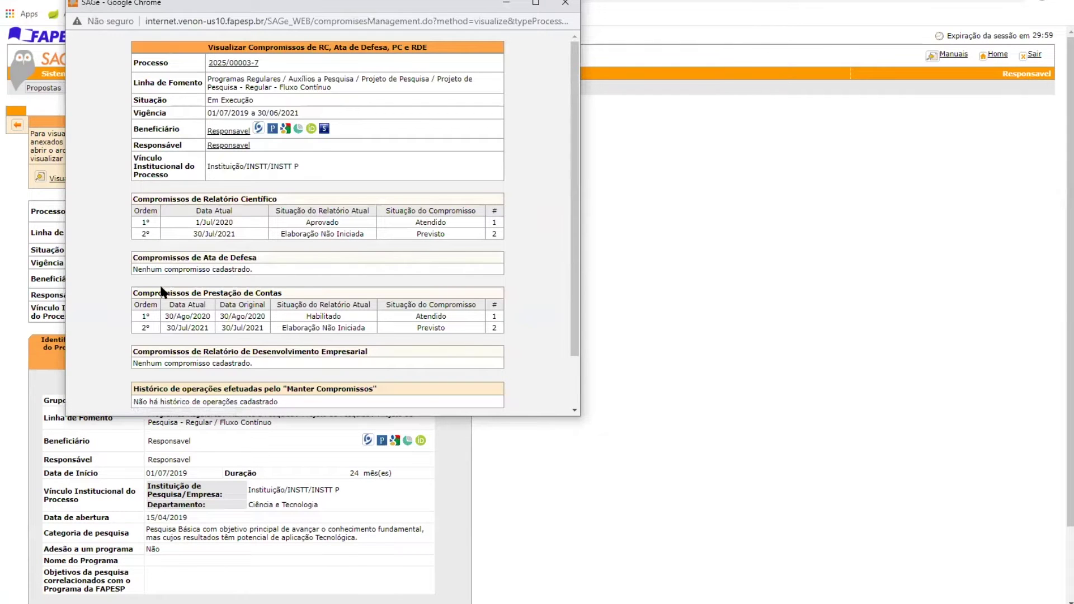
Review the Prestação de Contas commitments of process 2025/00003-7 and close the commitments window.
drag(139, 289, 284, 292)
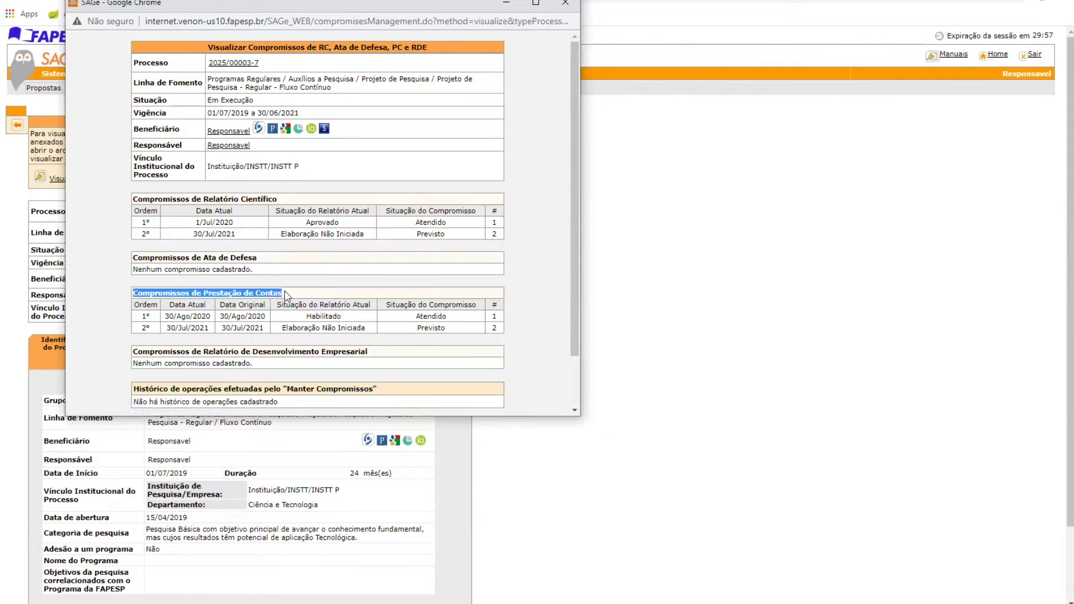
click(565, 3)
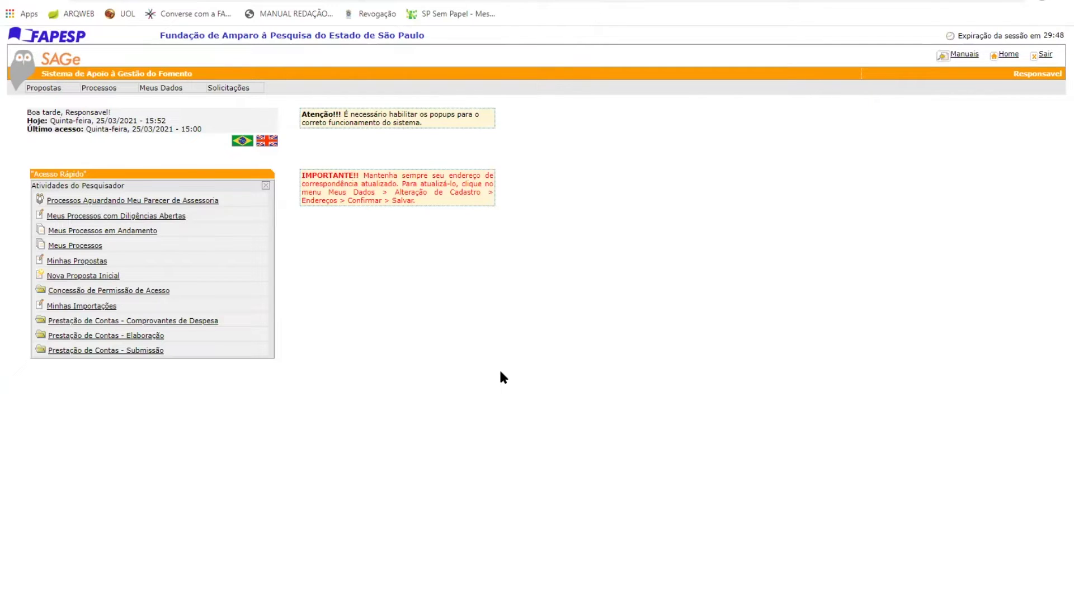
Examine the permission types offered when granting access to process 2025/00003-7, and close the form without saving.
click(147, 295)
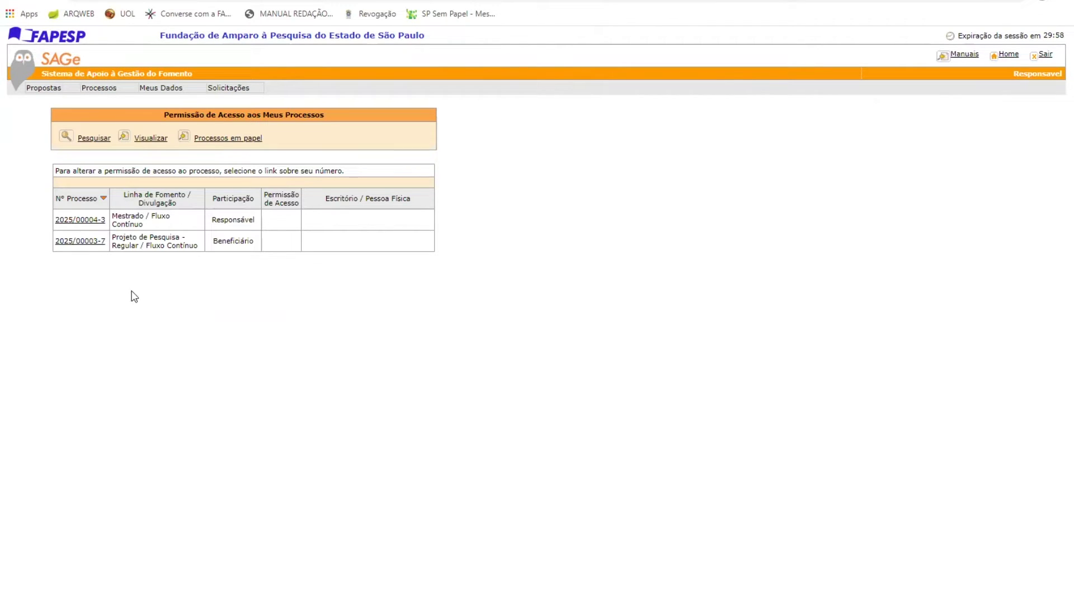
click(82, 242)
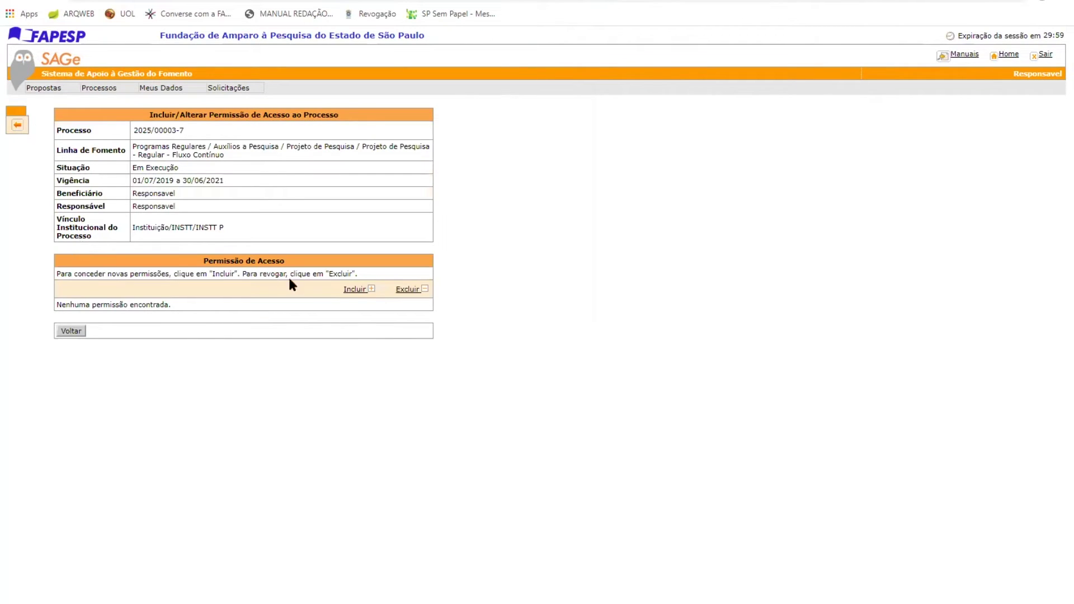
click(349, 290)
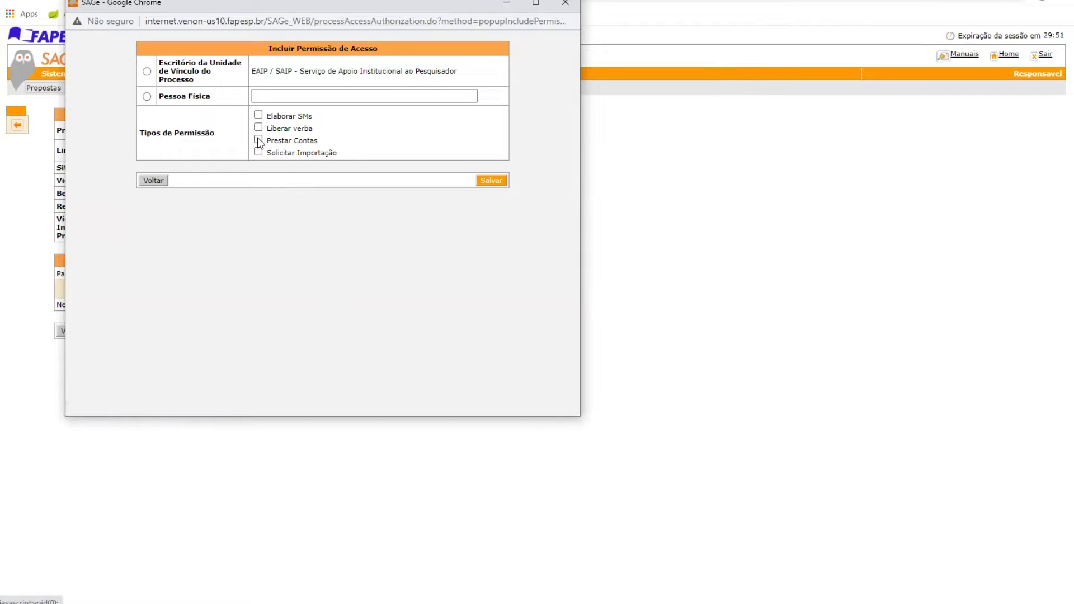
click(566, 4)
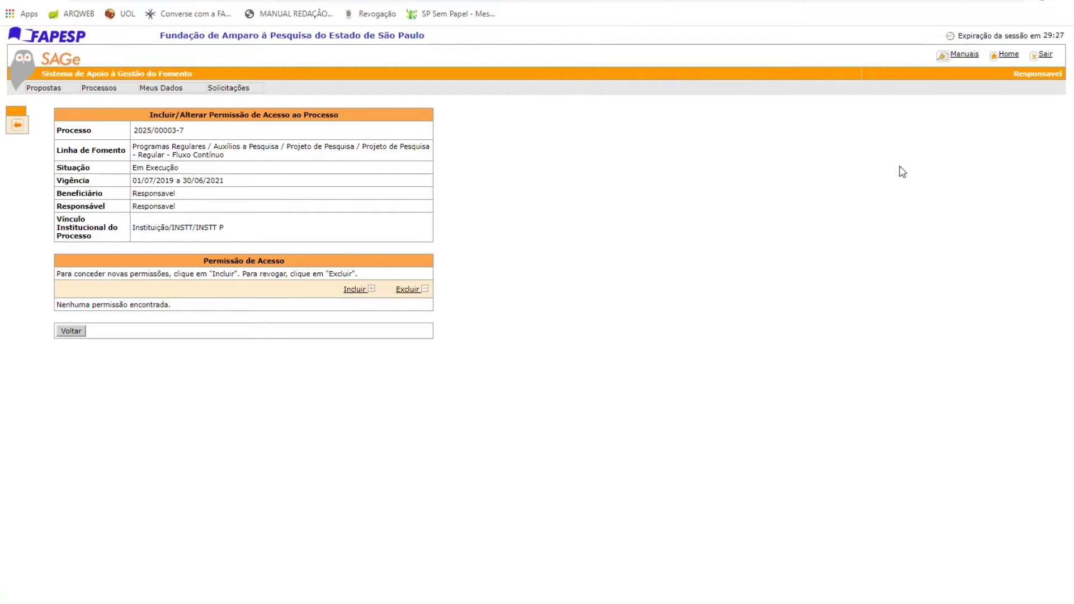
Start including a new expense voucher under Comprovantes de Despesa for process 2025/00003-7.
click(1007, 54)
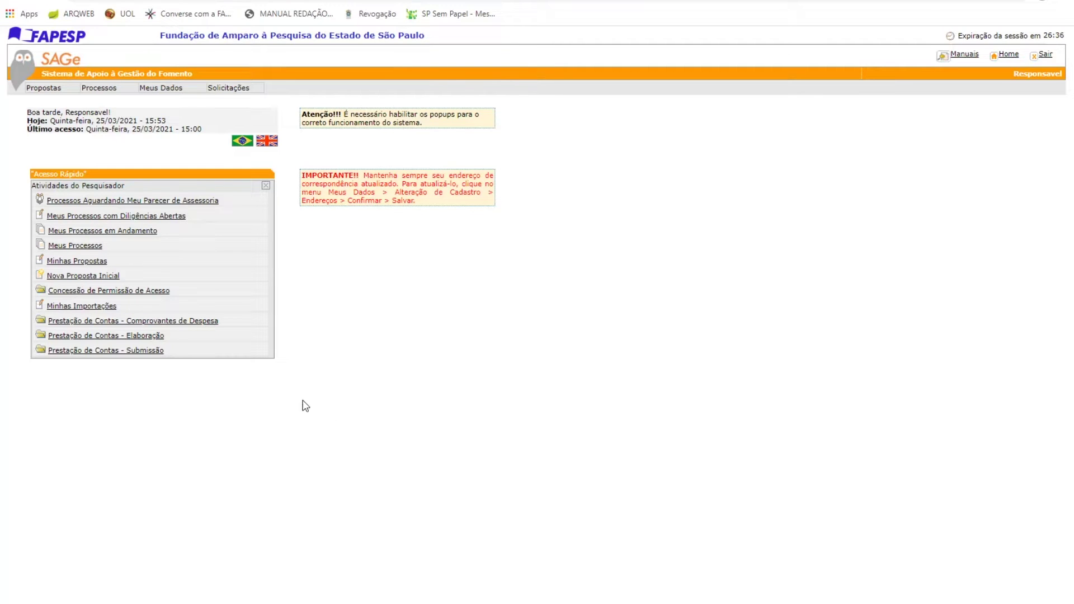
click(183, 321)
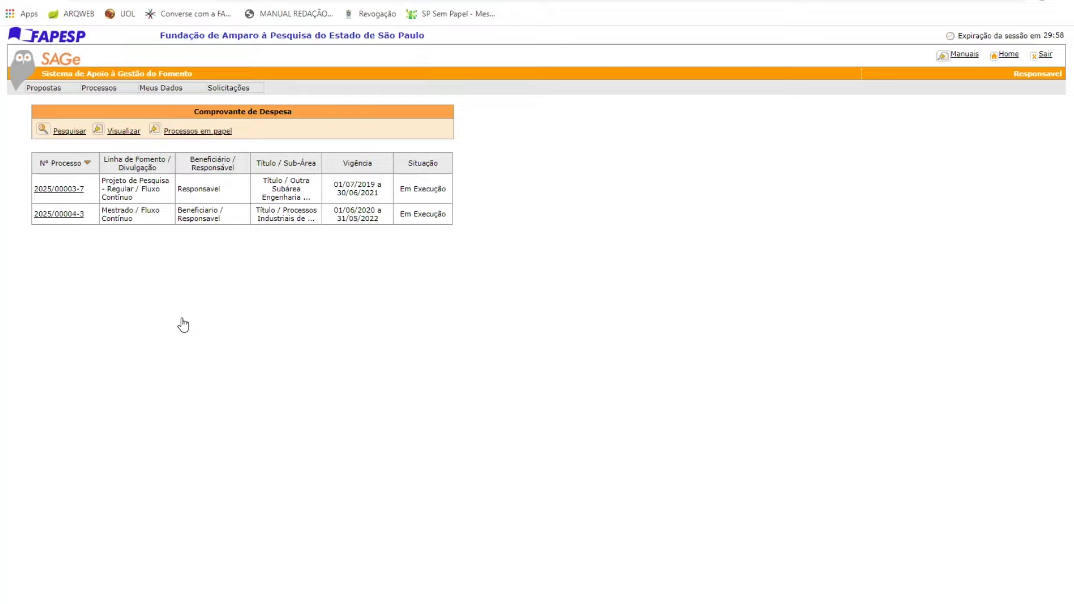
click(78, 190)
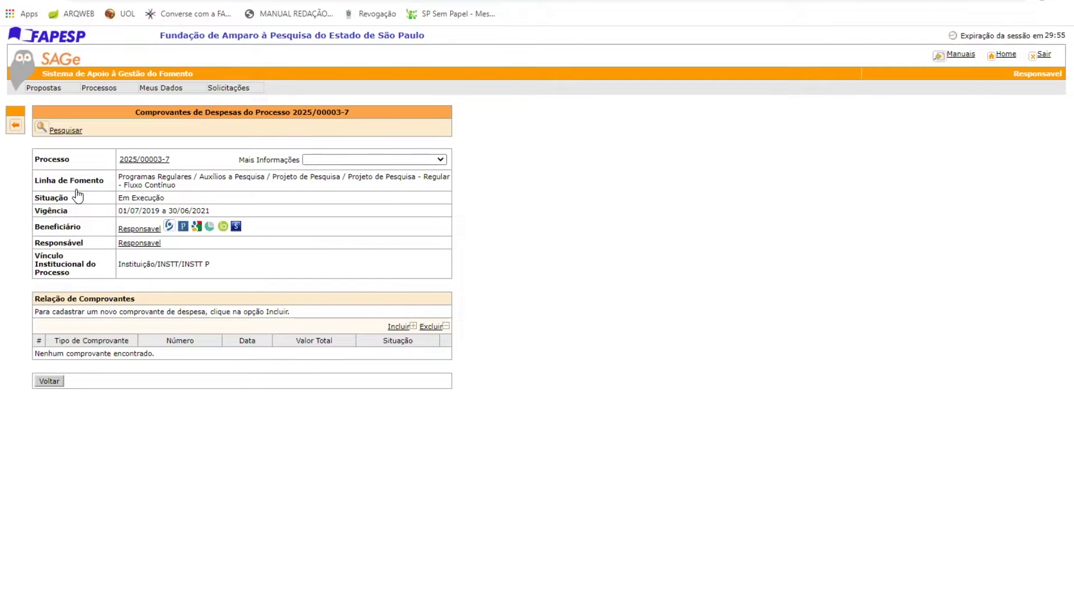
click(397, 326)
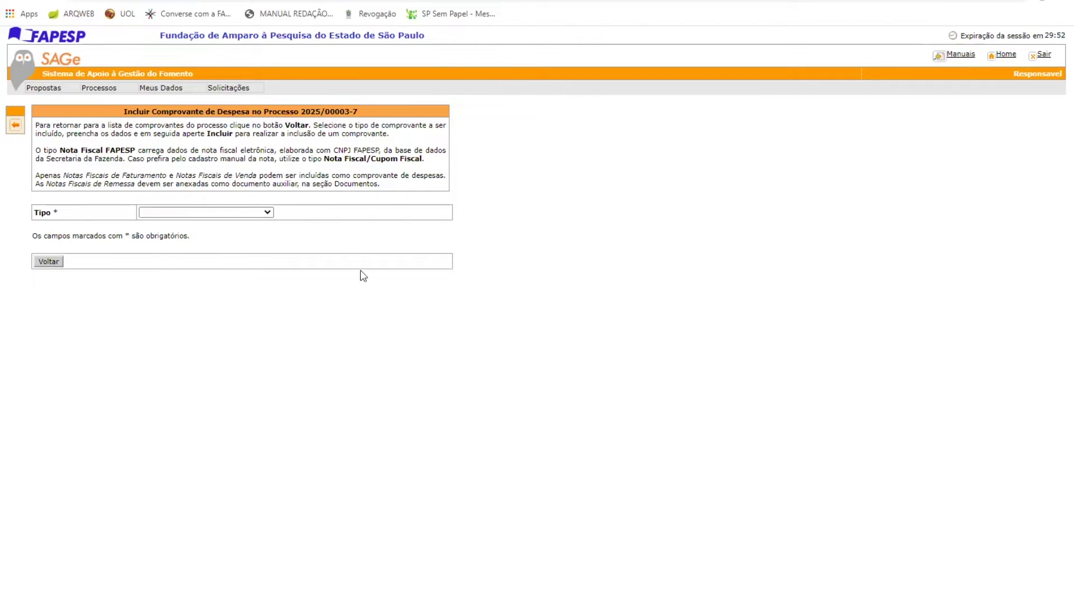
Choose the Nota Fiscal FAPESP voucher type, query its invoices by process number, and show the search by access key.
click(269, 213)
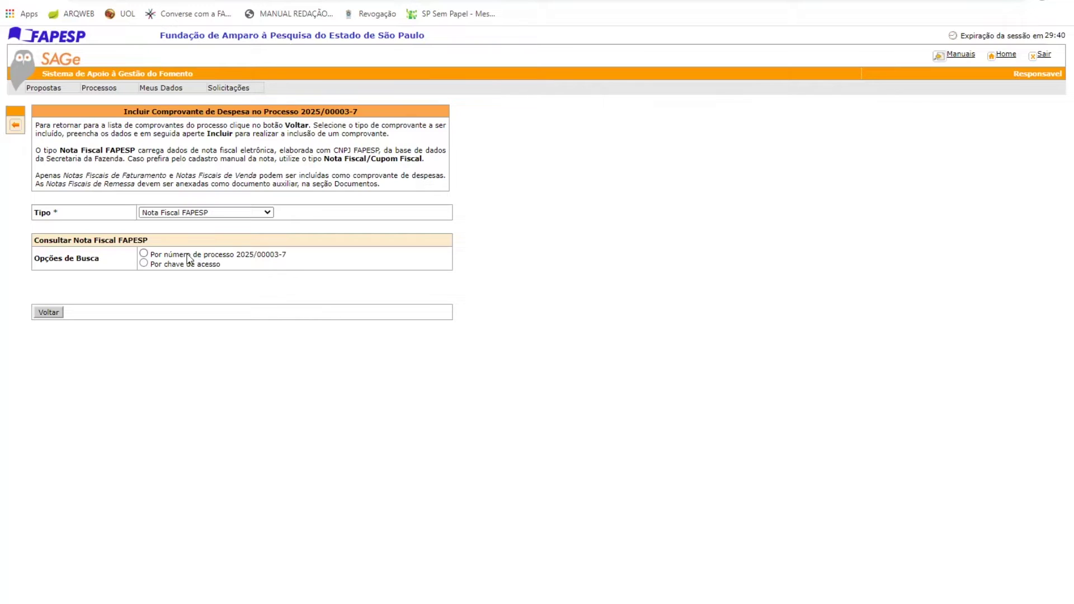
click(144, 254)
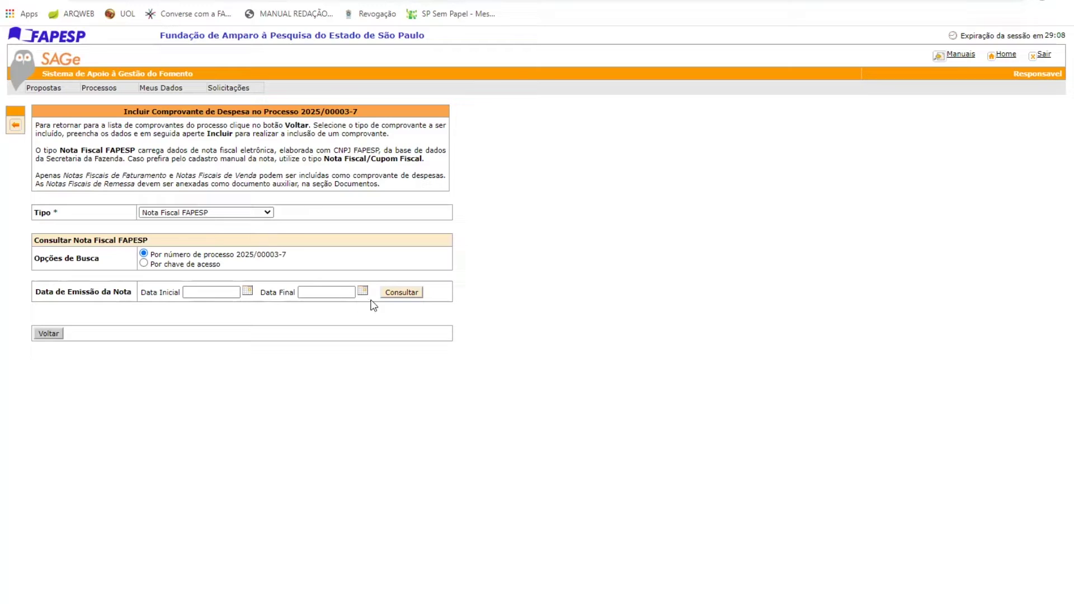
click(401, 292)
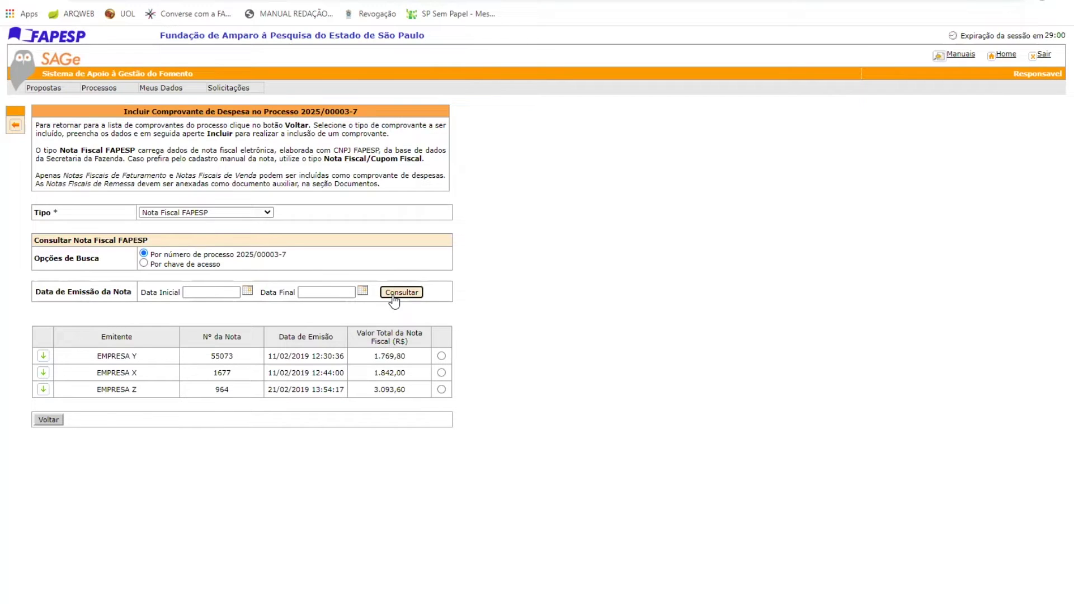
click(144, 263)
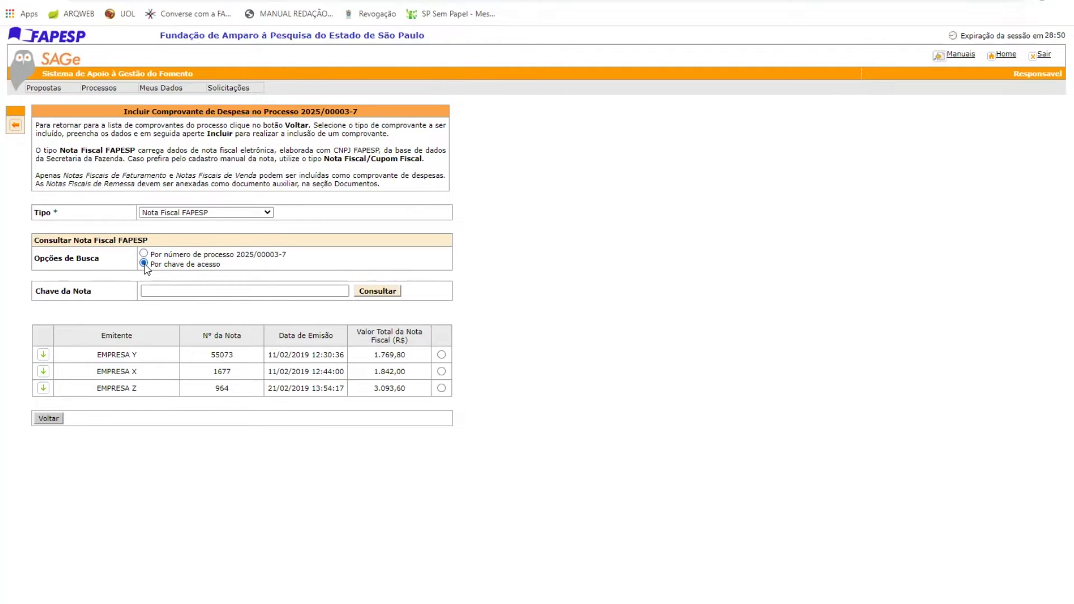
click(148, 290)
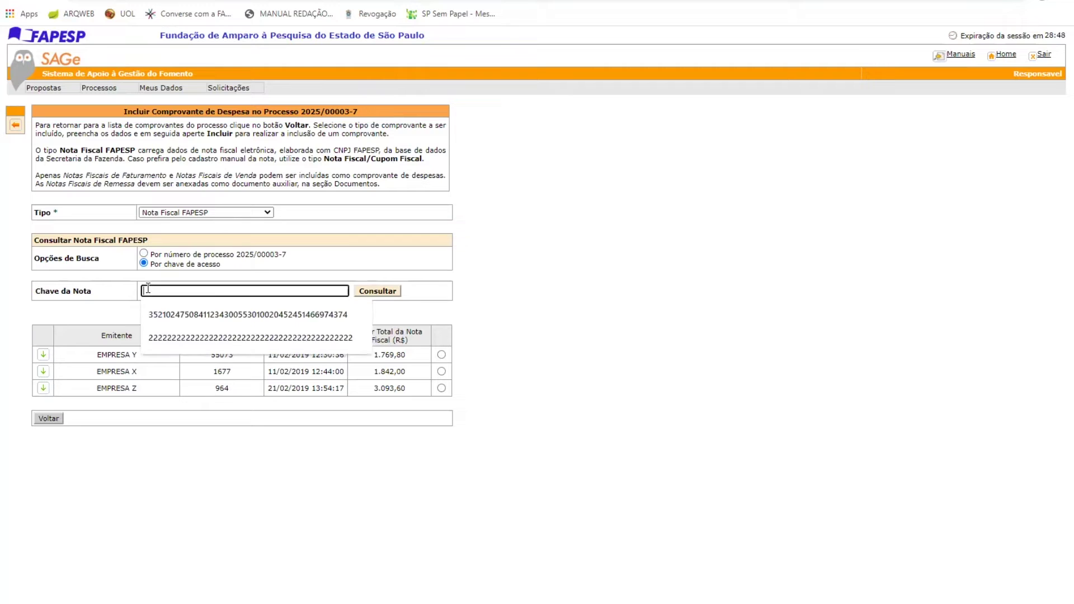
click(436, 291)
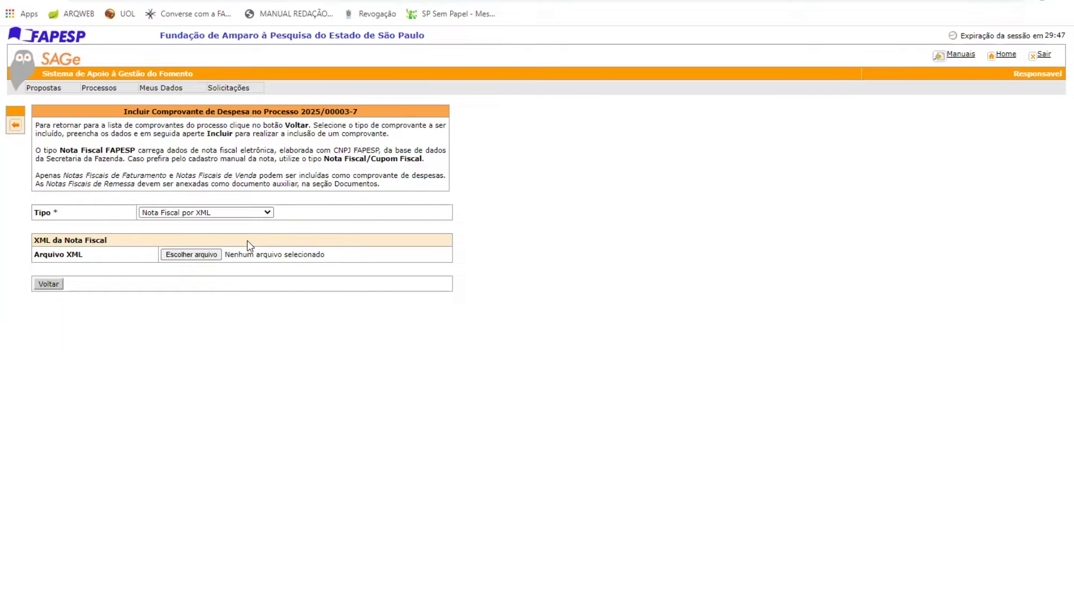
Load Nota_Fiscal_MP.xml into the Nota Fiscal por XML voucher and proceed to its items without a discount.
click(202, 255)
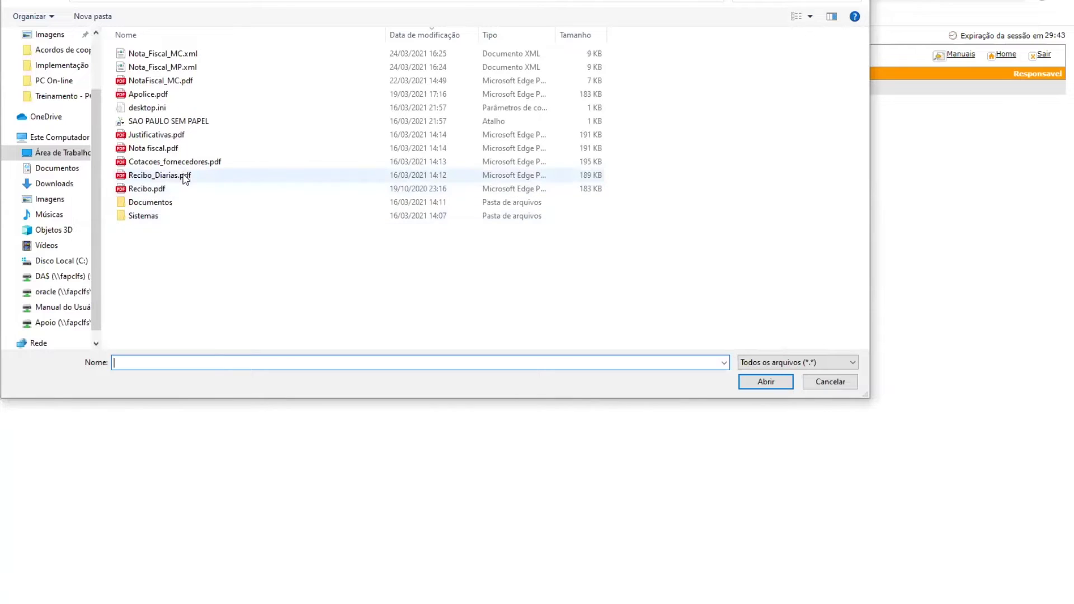
double_click(163, 68)
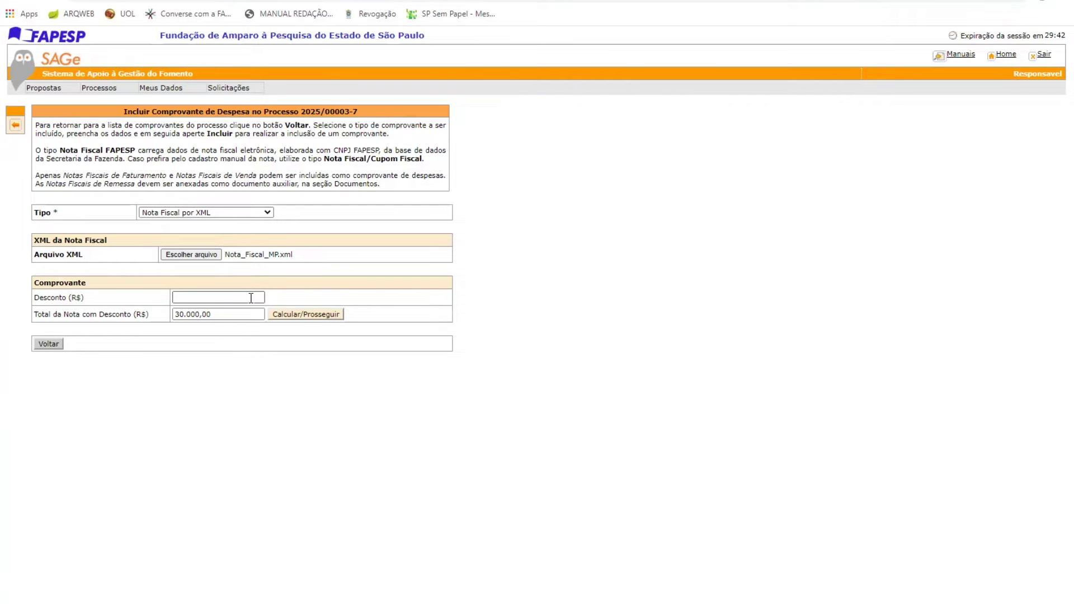
click(282, 314)
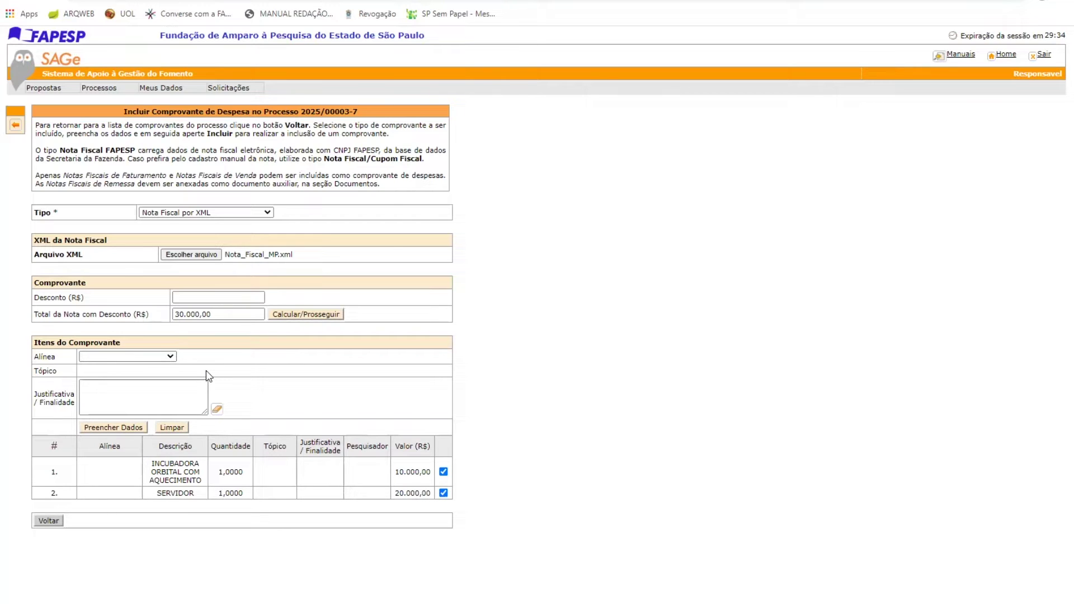
Fill in only the INCUBADORA ORBITAL COM AQUECIMENTO item with the Alínea Material Permanente and the Tópico Projeto.
click(169, 356)
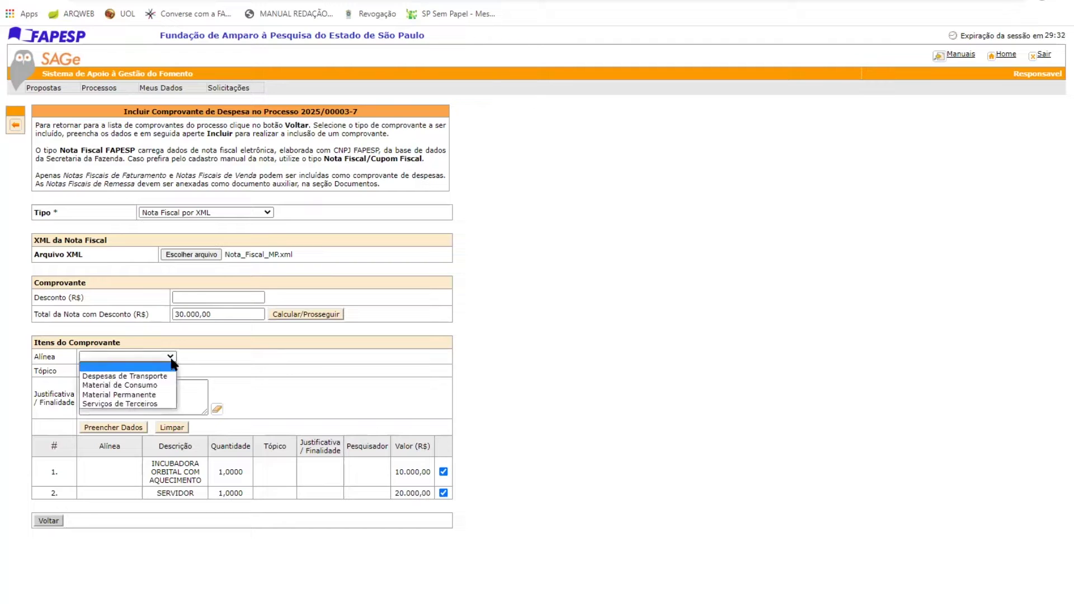
click(165, 394)
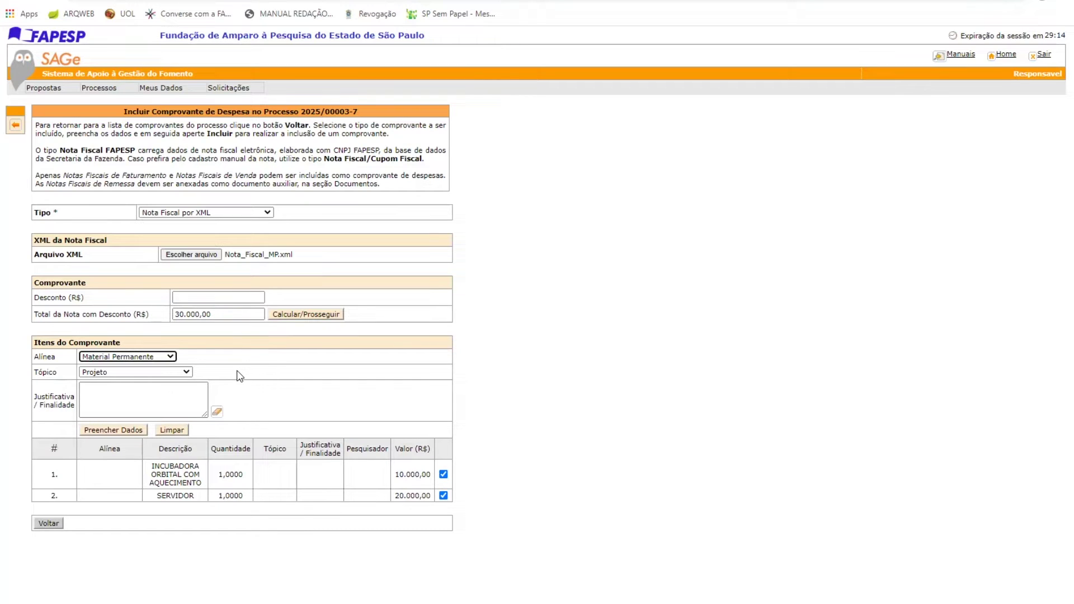
click(181, 375)
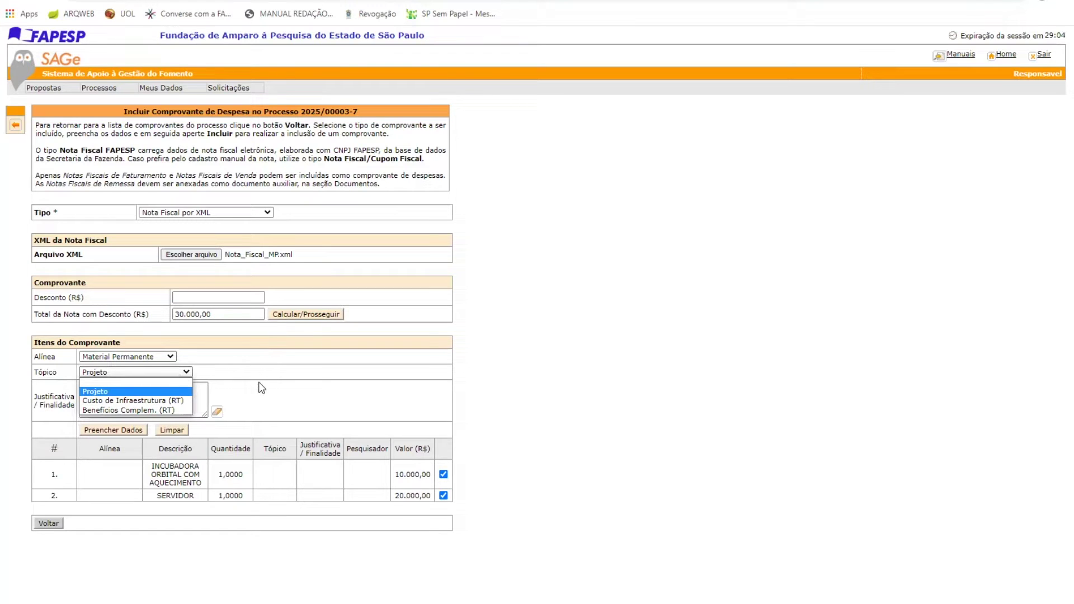
click(254, 387)
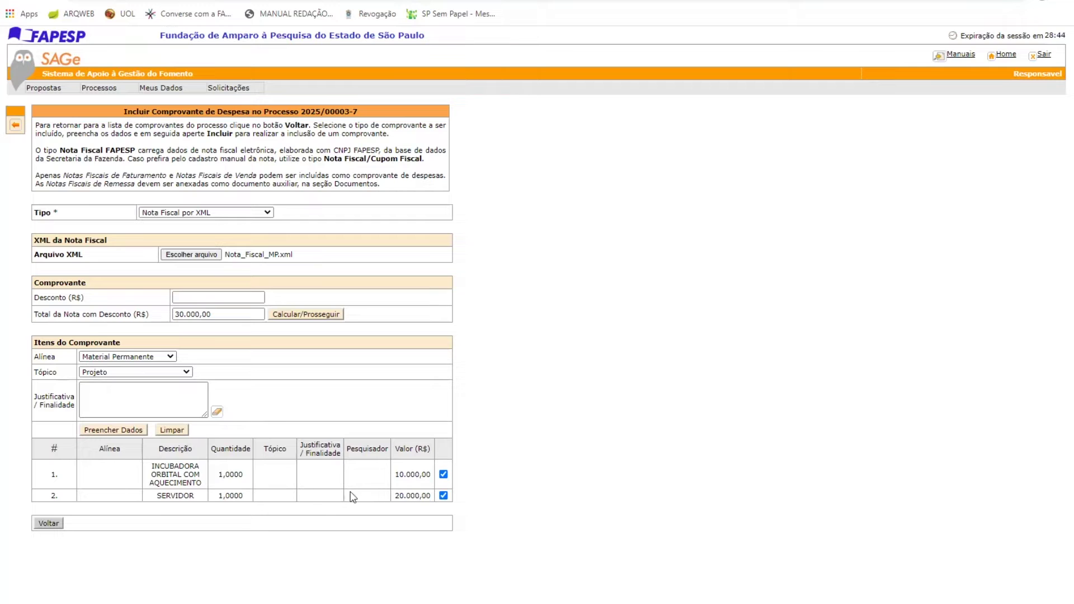
click(443, 496)
click(148, 388)
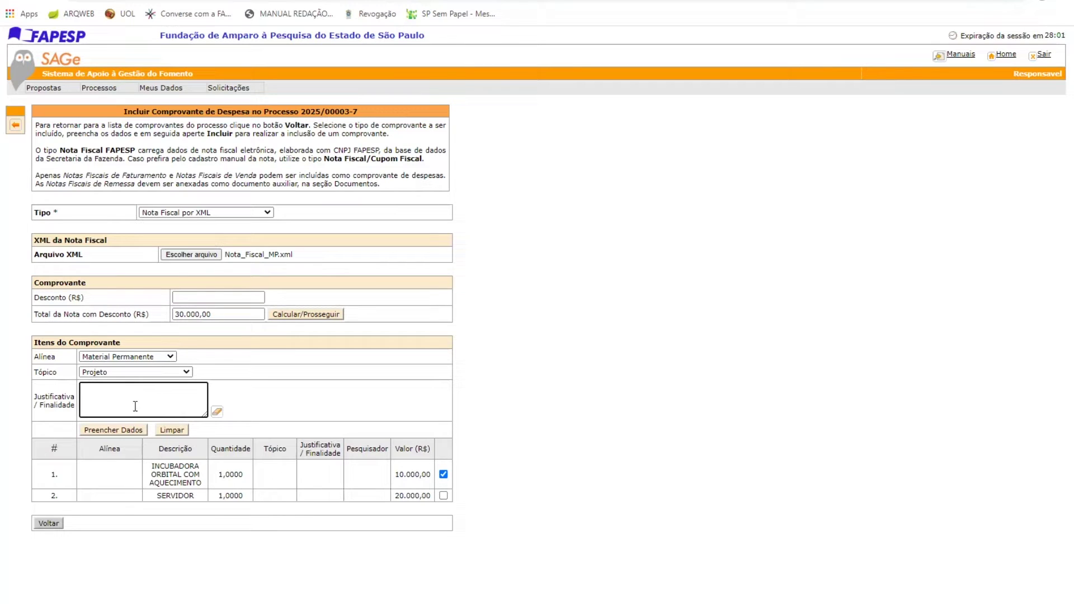
click(129, 435)
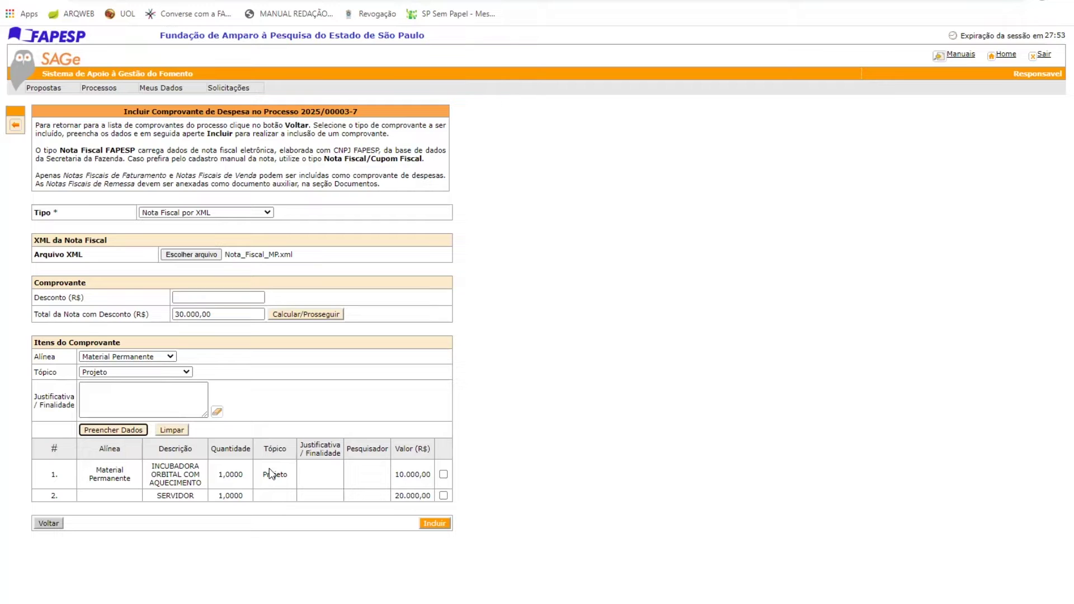
Fill in the SERVIDOR item with Material Permanente and Custo de Infraestrutura (RT), and confirm the inclusion of the voucher.
click(443, 495)
click(171, 372)
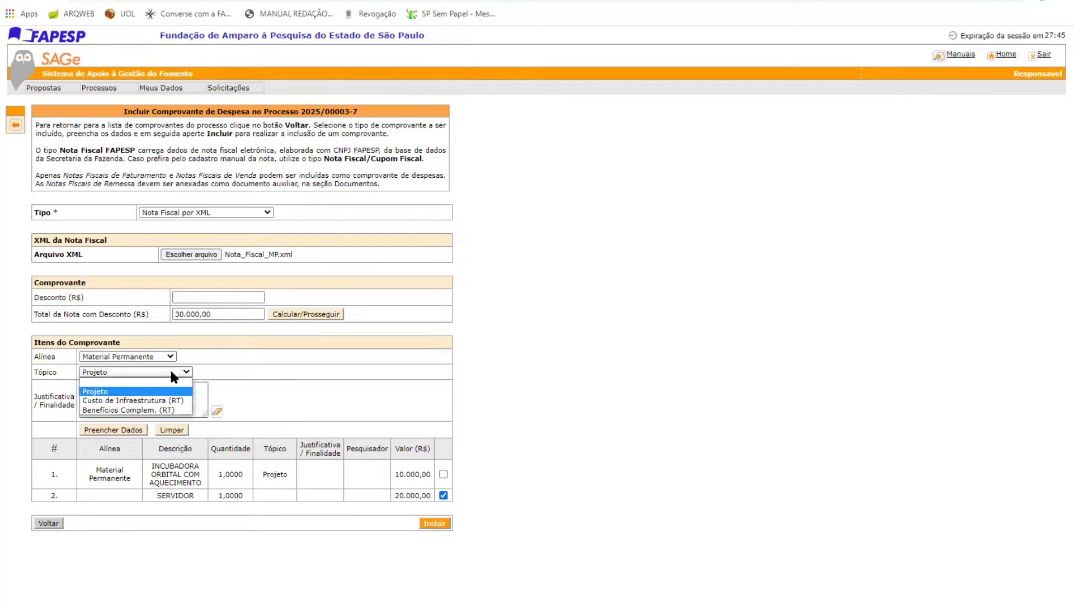
click(162, 400)
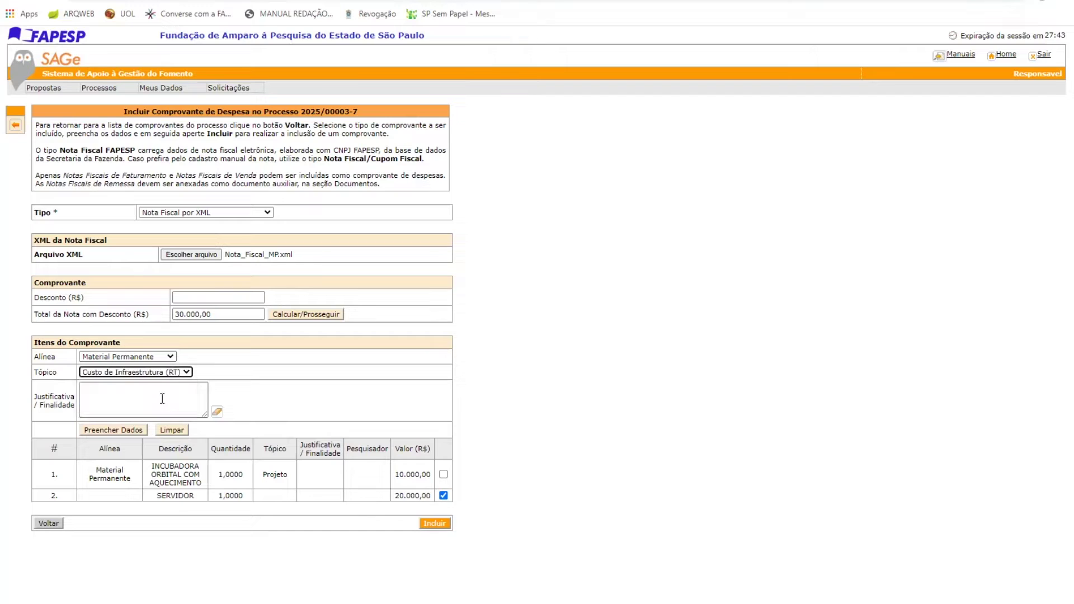
click(163, 397)
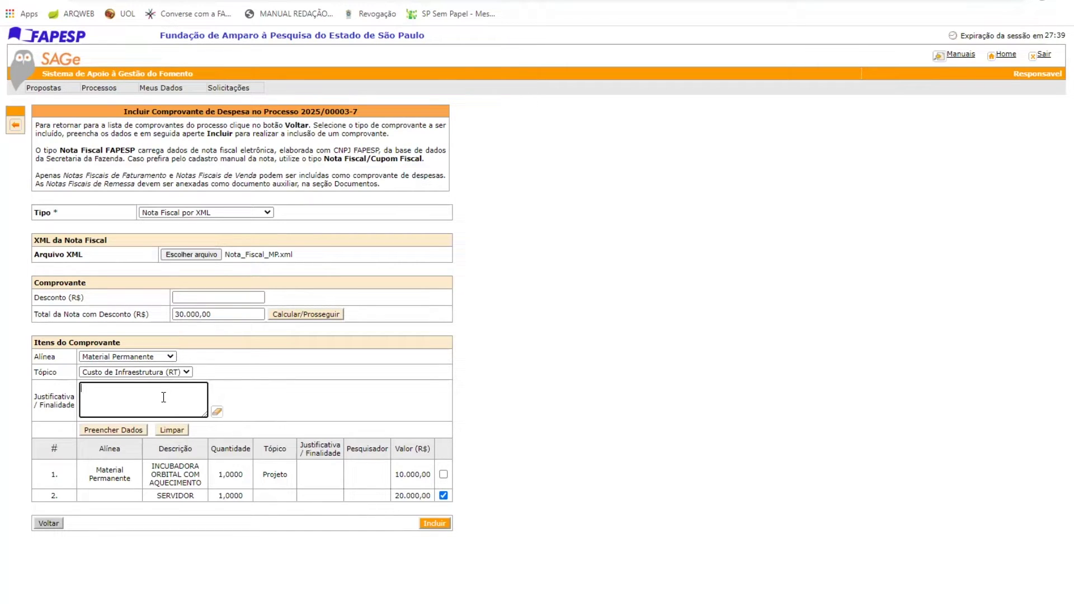
click(128, 431)
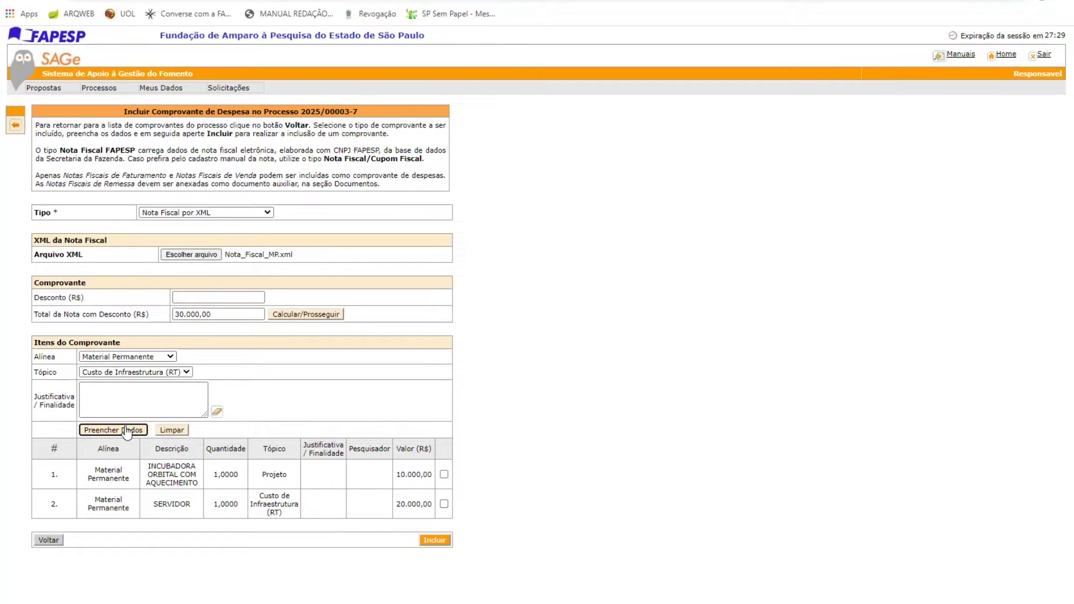
click(434, 541)
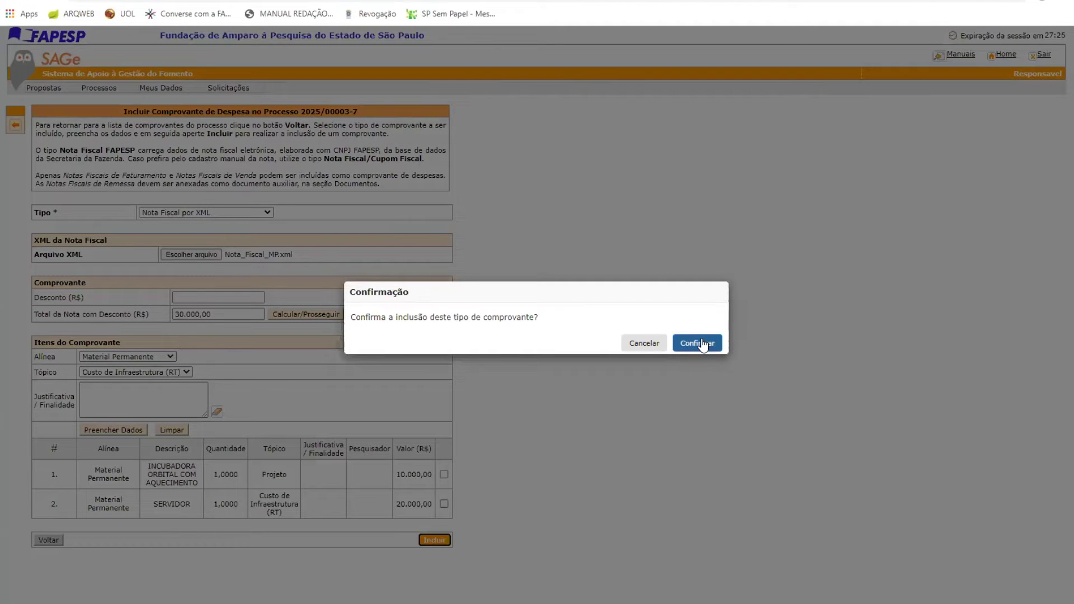
click(702, 344)
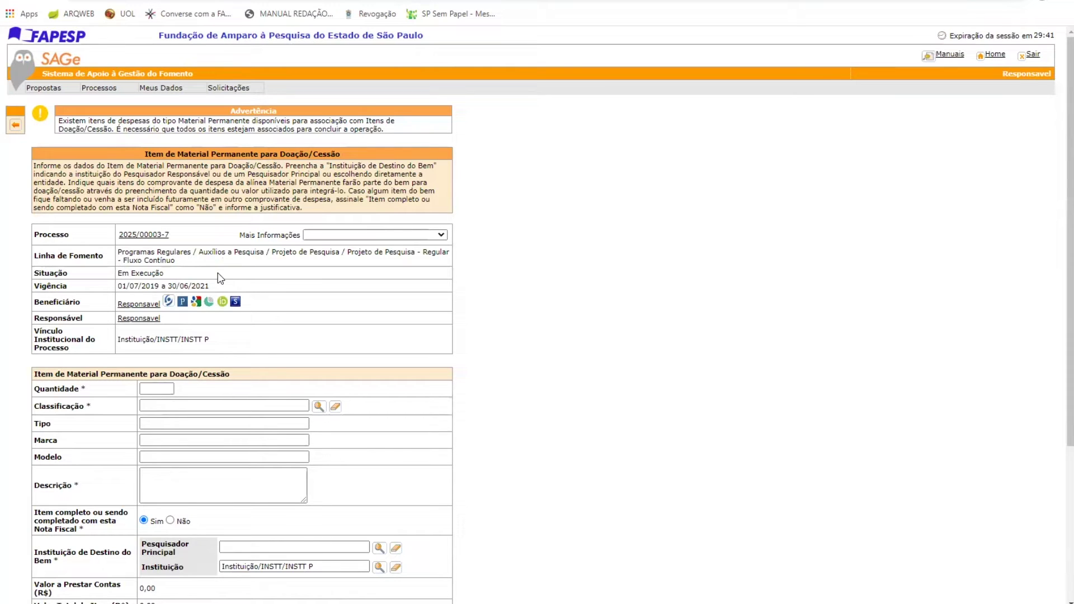
Set the donation item's Quantidade to 1 and look through the granted national permanent materials for its classification.
scroll(222, 273, down, 1)
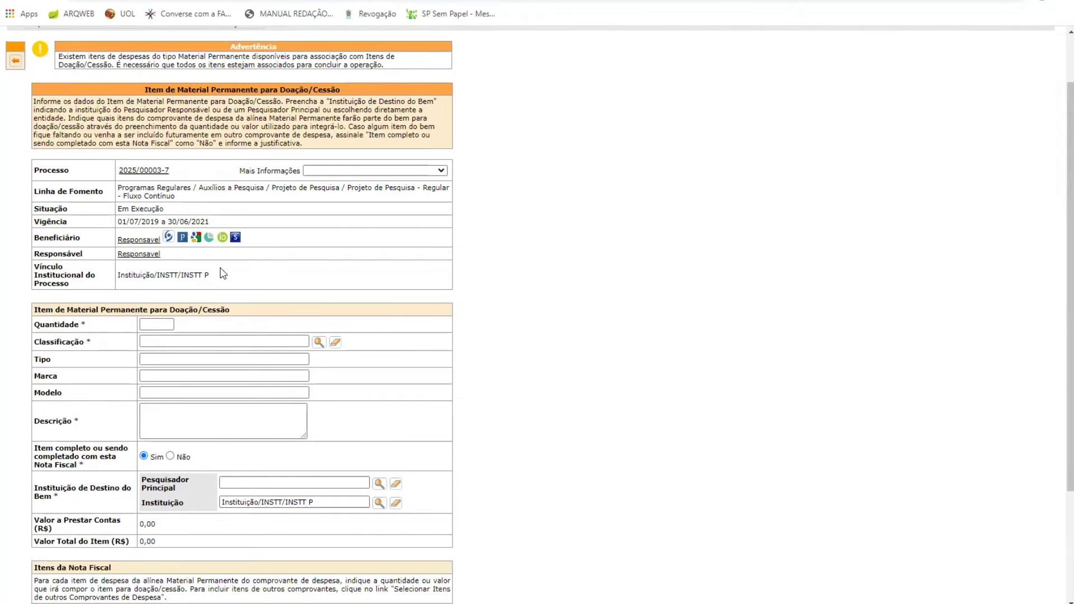
click(156, 324)
click(157, 346)
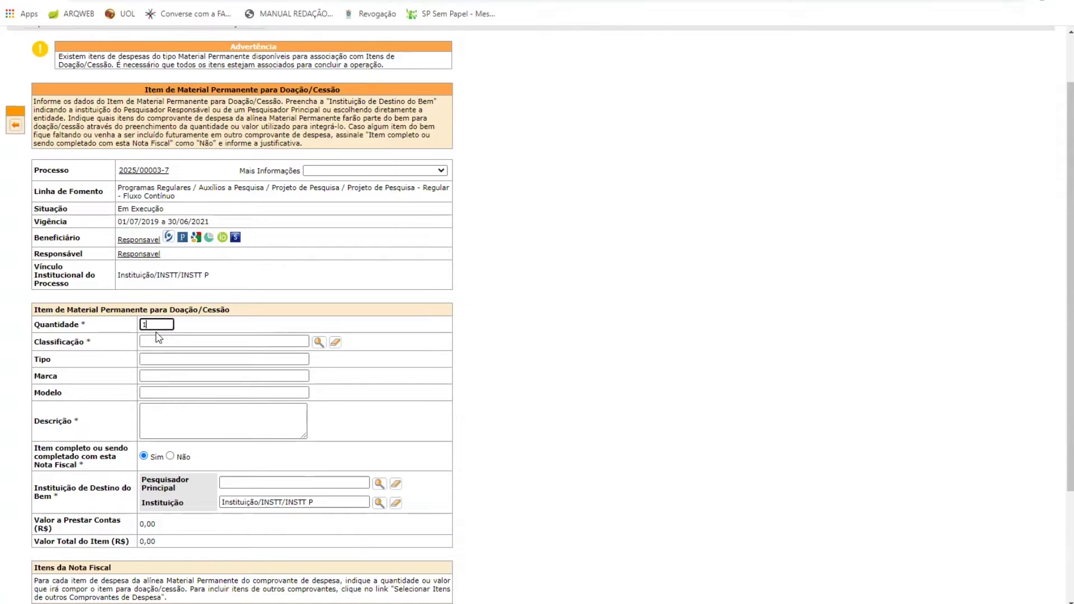
click(322, 343)
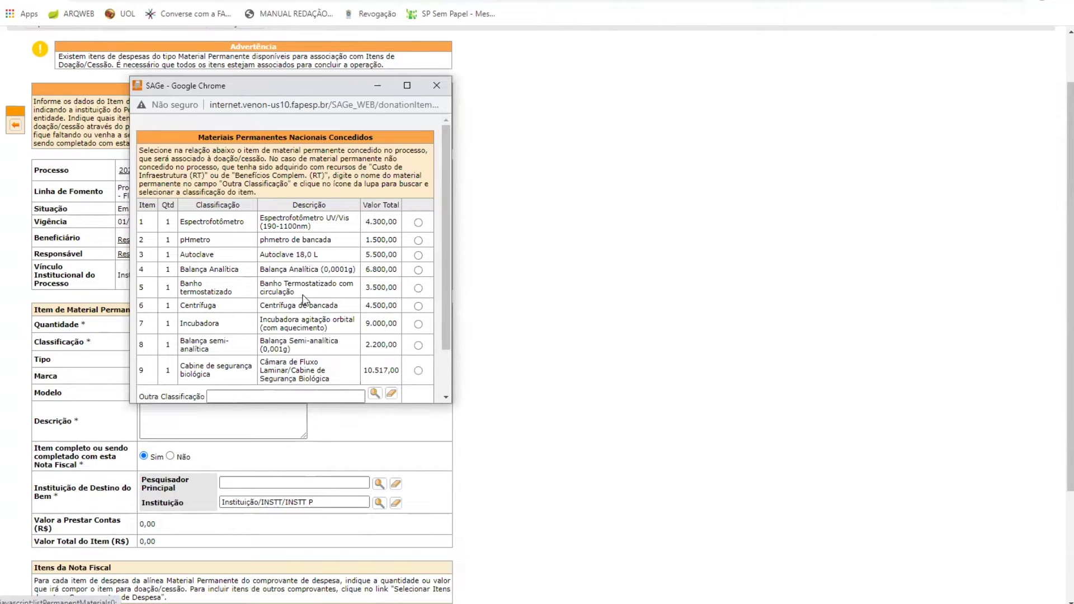
scroll(281, 263, down, 1)
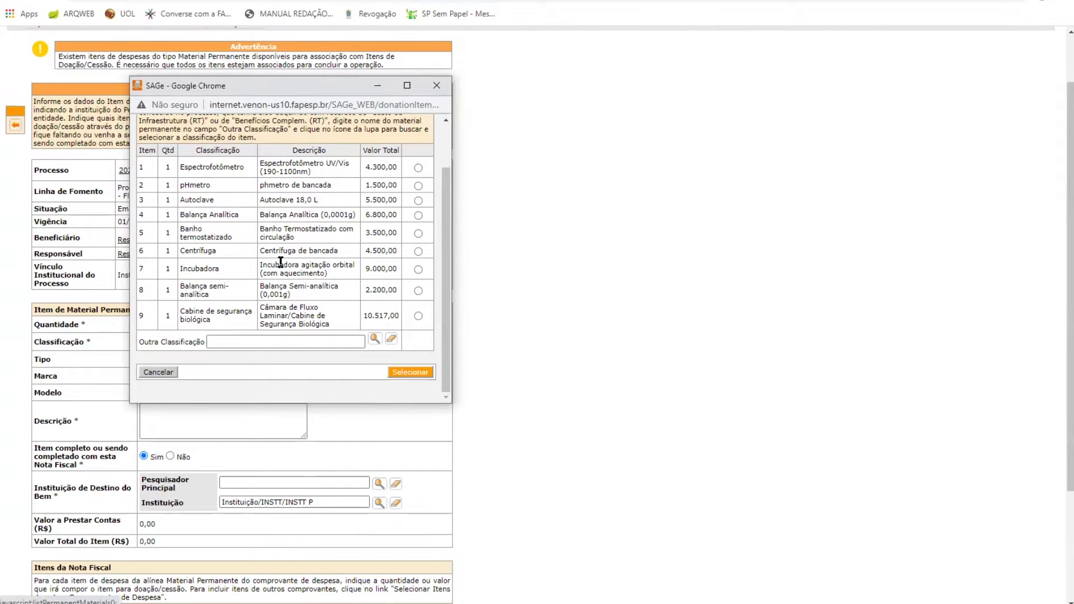
scroll(280, 260, up, 1)
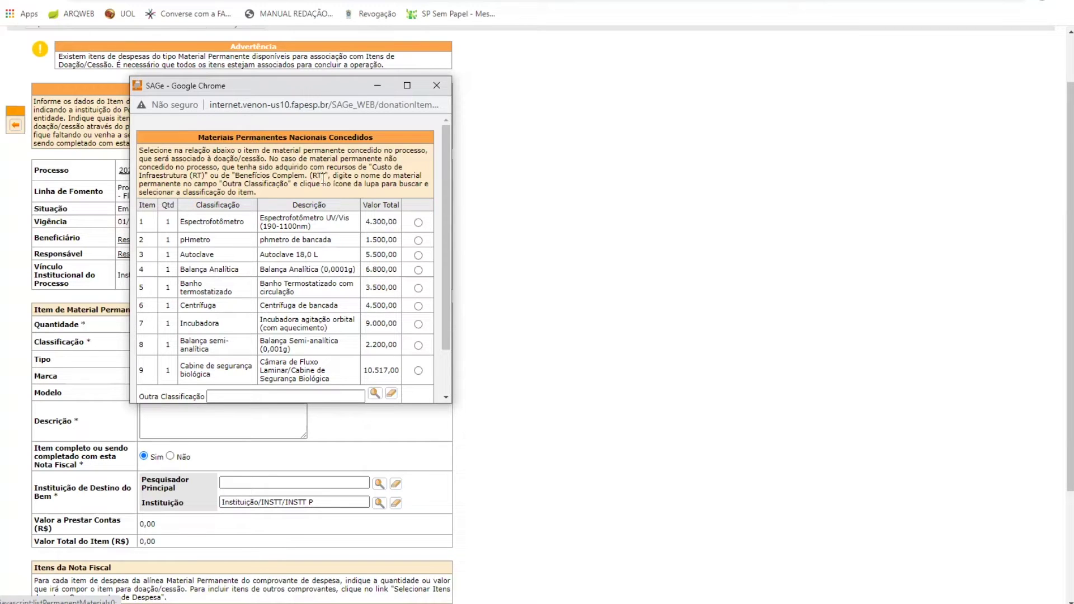
scroll(325, 179, down, 1)
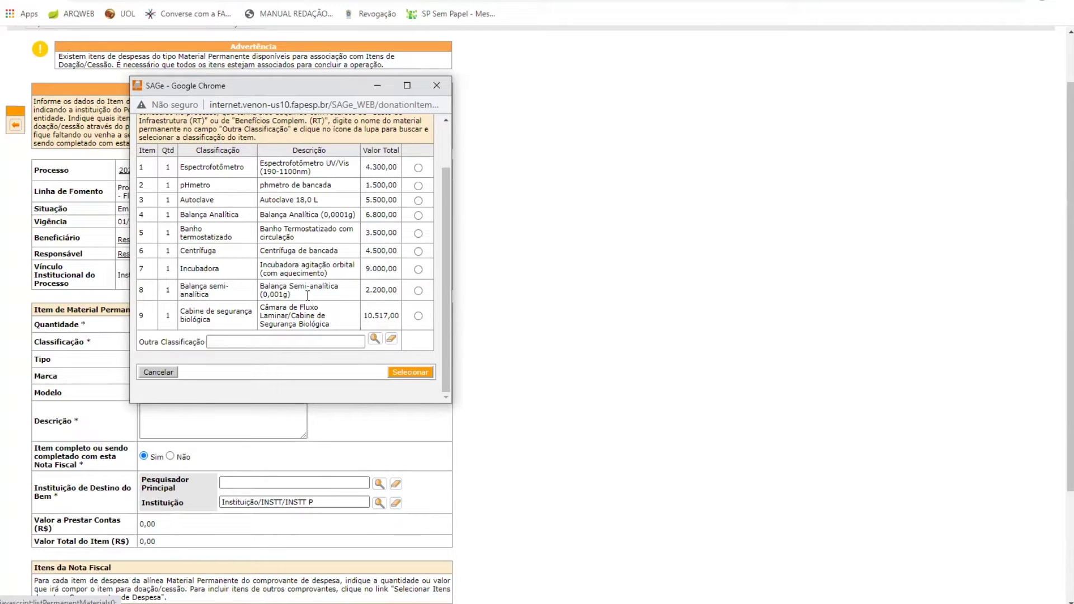
Search the other classifications for "servidor" and assign Servidor under Aparelhos para Laboratório as the item's classification.
click(306, 341)
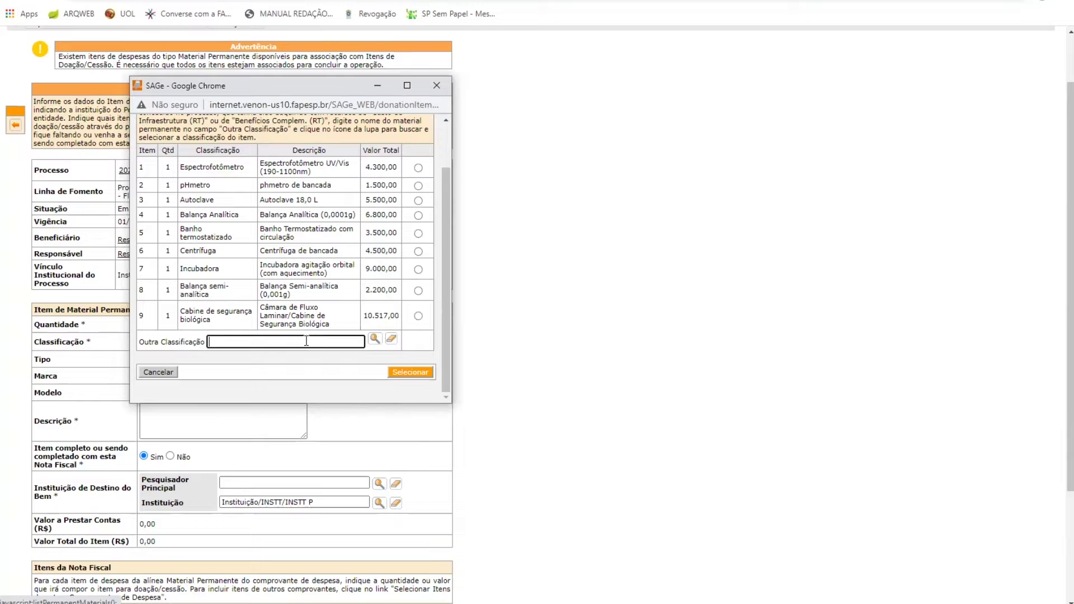
text(servidor)
click(374, 339)
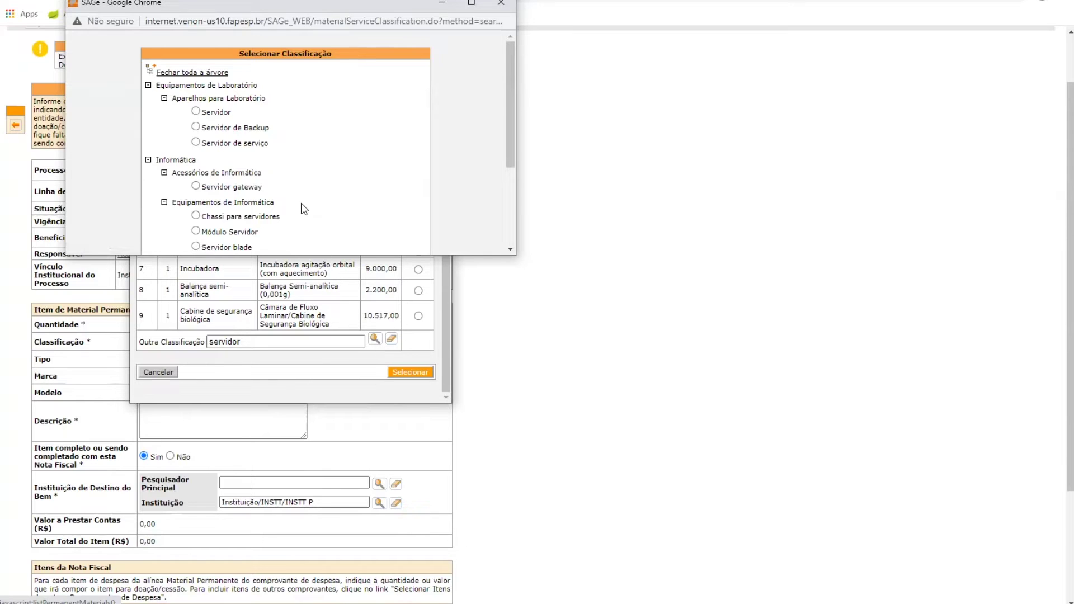
scroll(307, 197, down, 3)
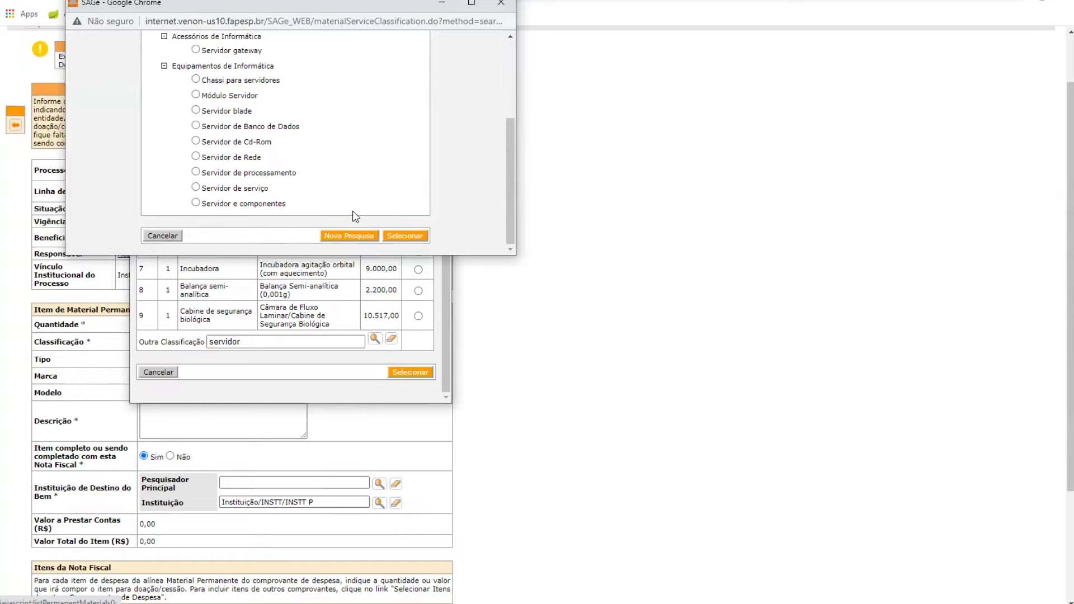
scroll(356, 216, up, 3)
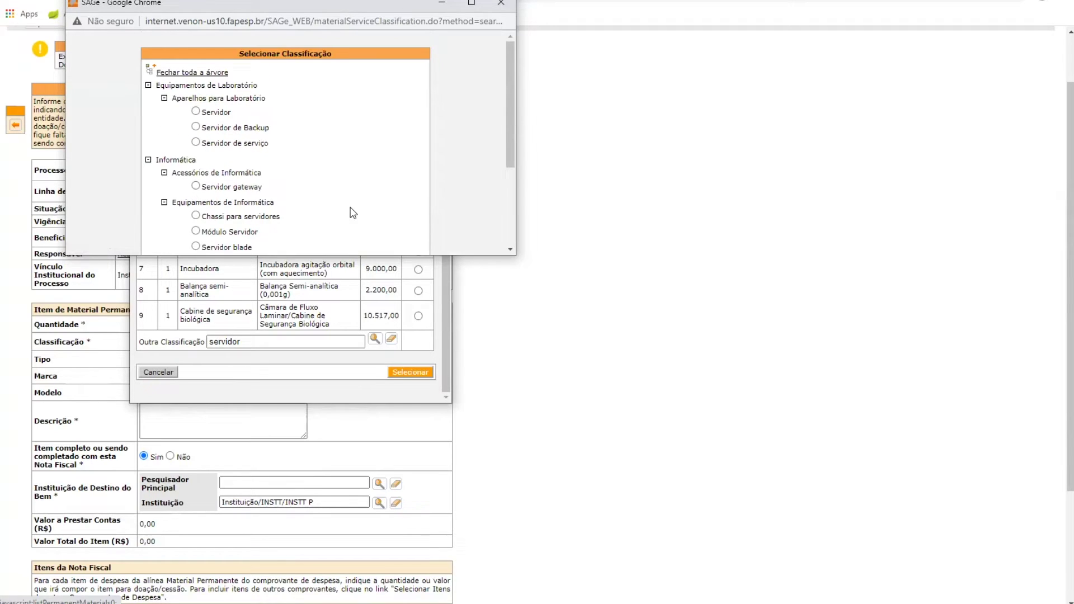
click(195, 111)
scroll(388, 206, down, 3)
click(395, 235)
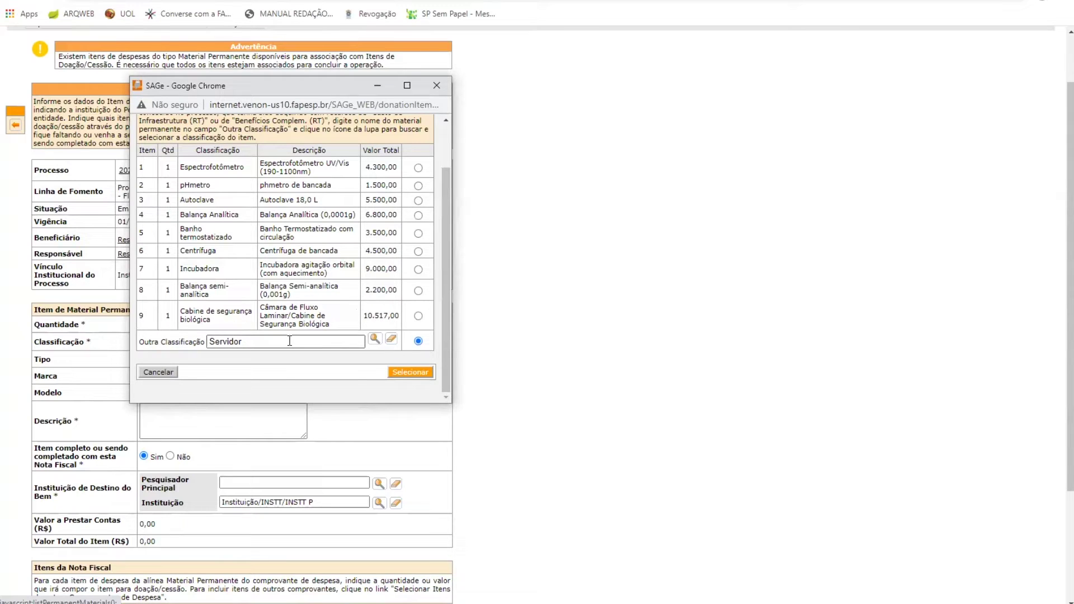
click(391, 374)
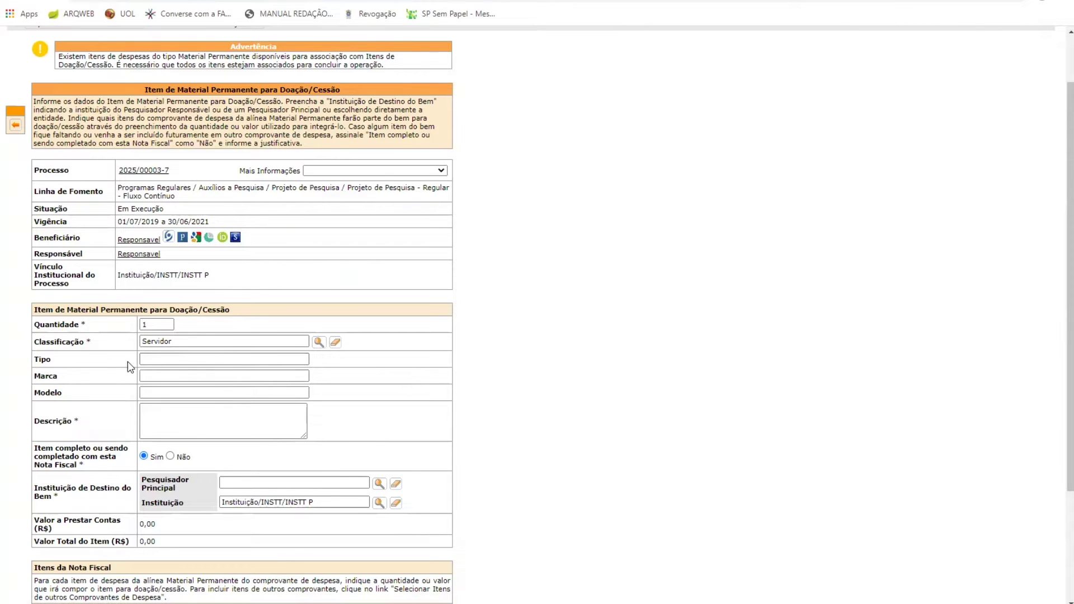
Fill in the server's details with Tipo xxx, Marca zzz, Modelo eee and the Descrição "Servidor de dados.".
scroll(112, 369, down, 1)
click(153, 295)
text(xxx)
click(153, 312)
click(147, 311)
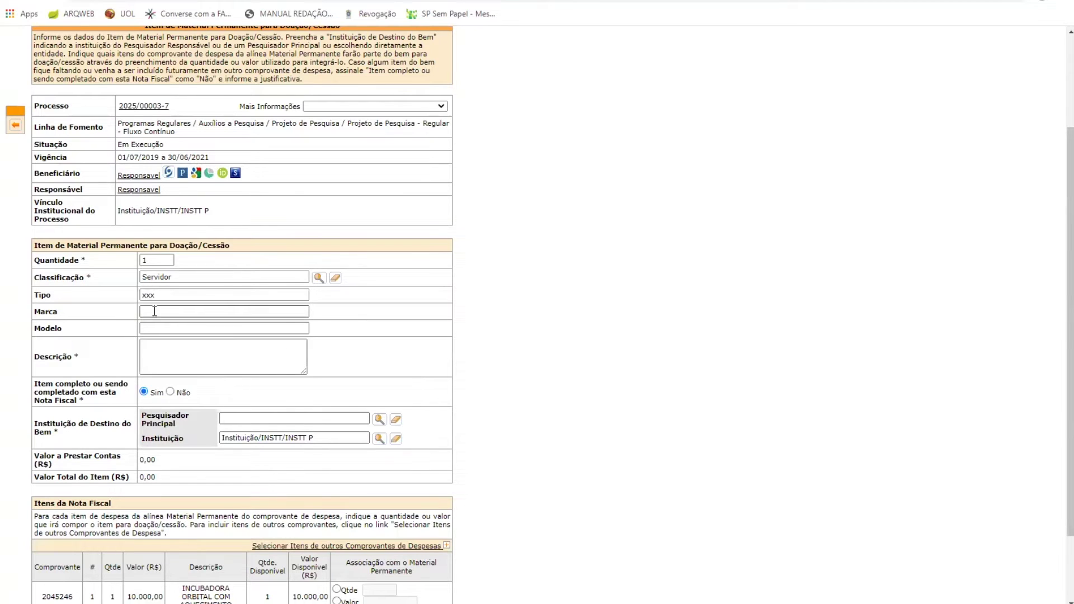
text(zzz)
click(147, 328)
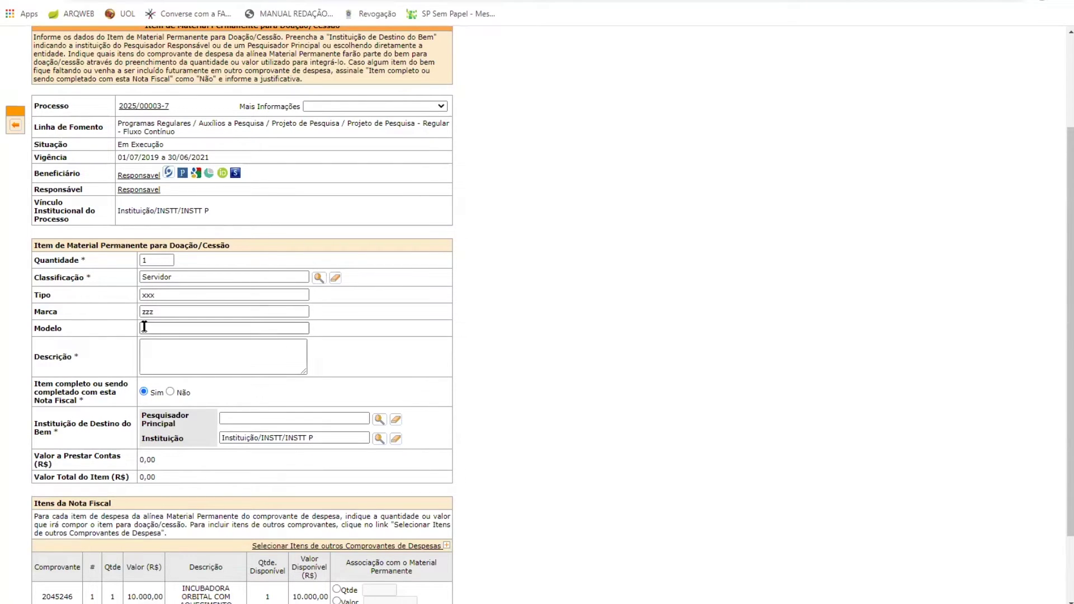
text(eee)
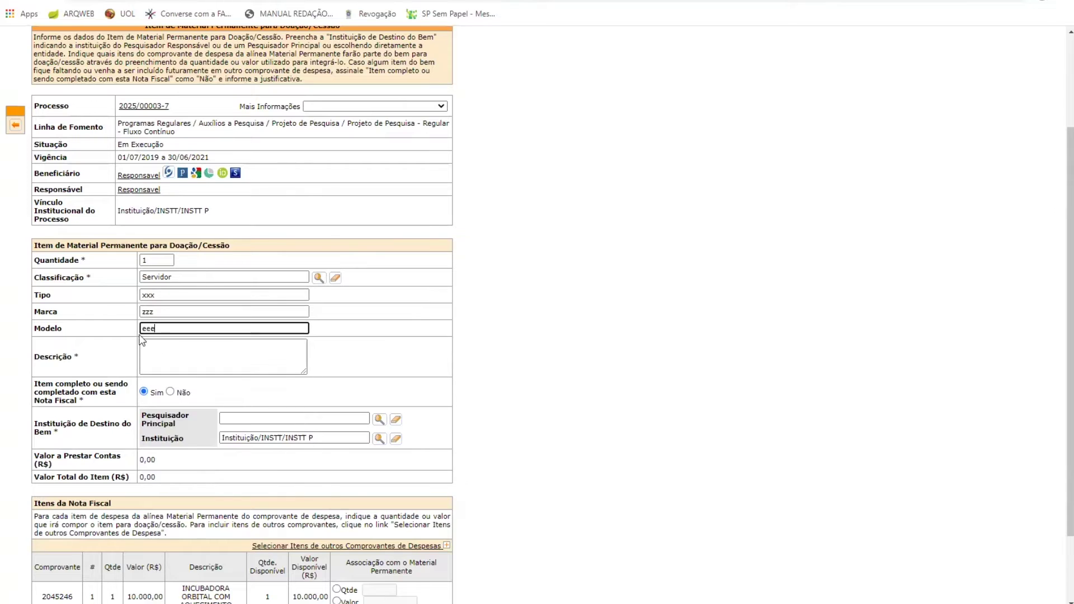
click(111, 352)
click(153, 350)
text(S)
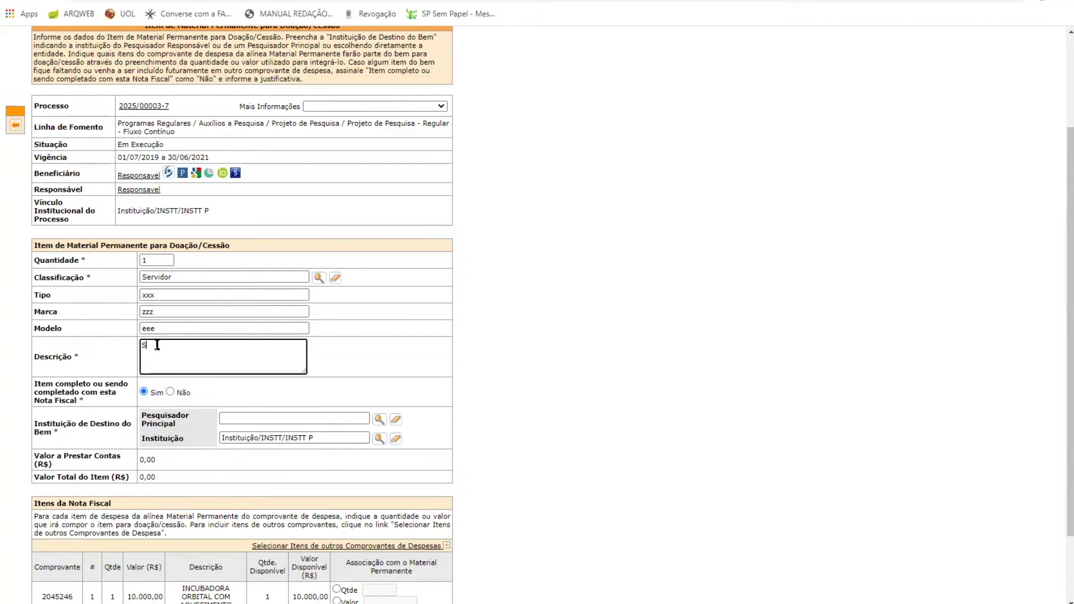
text(ervidor de dados.)
Mark the server item as not complete with this invoice to show the justification field, and restore the answer to Sim.
click(170, 391)
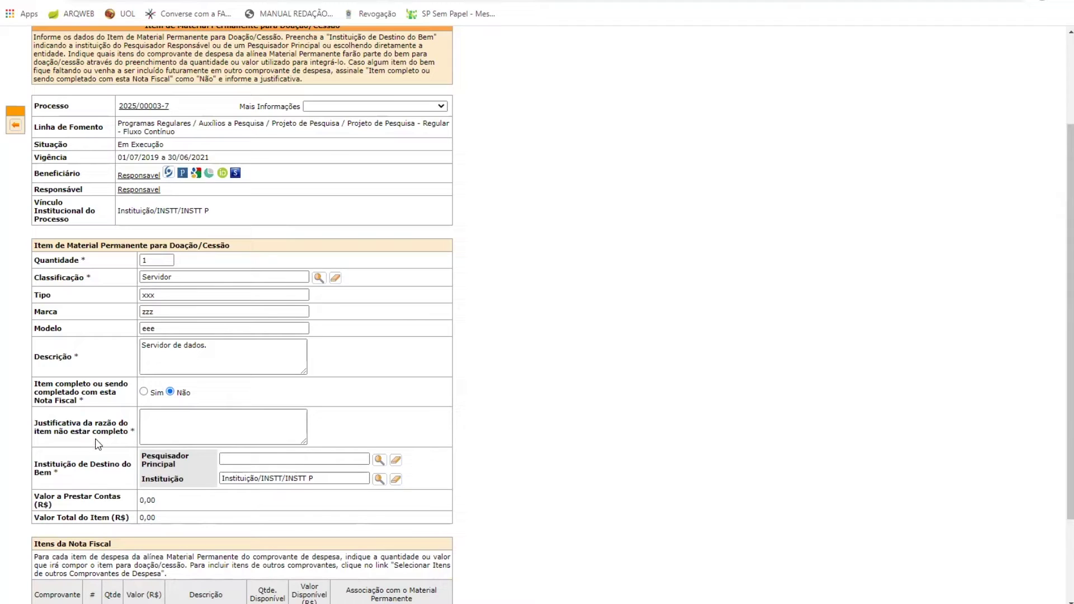
click(157, 434)
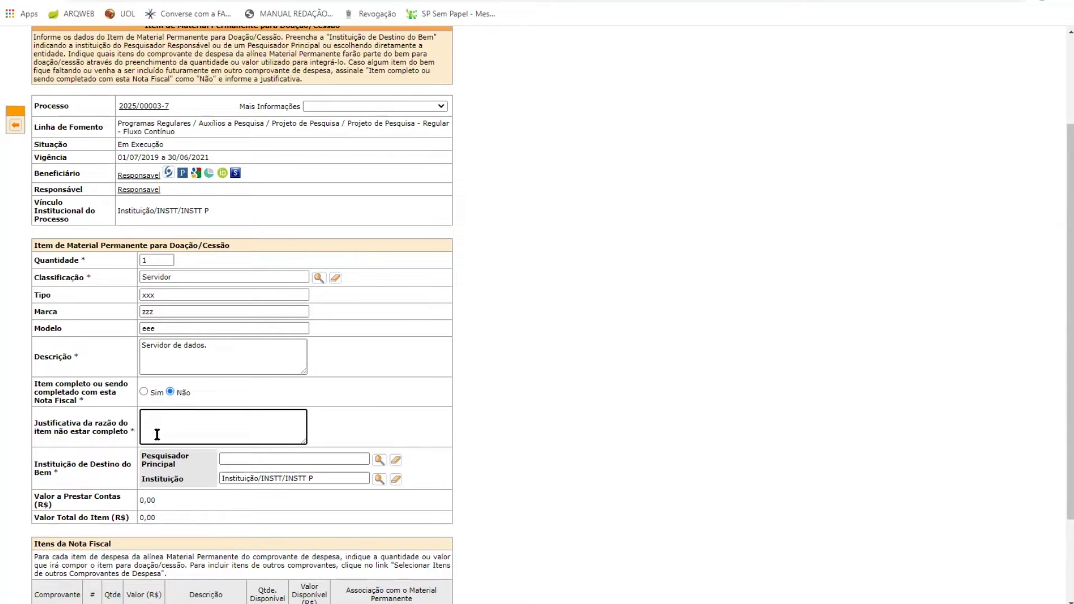
click(143, 392)
Associate a quantity of 1 of the SERVIDOR invoice item with the donation item and confirm its inclusion.
scroll(177, 370, down, 1)
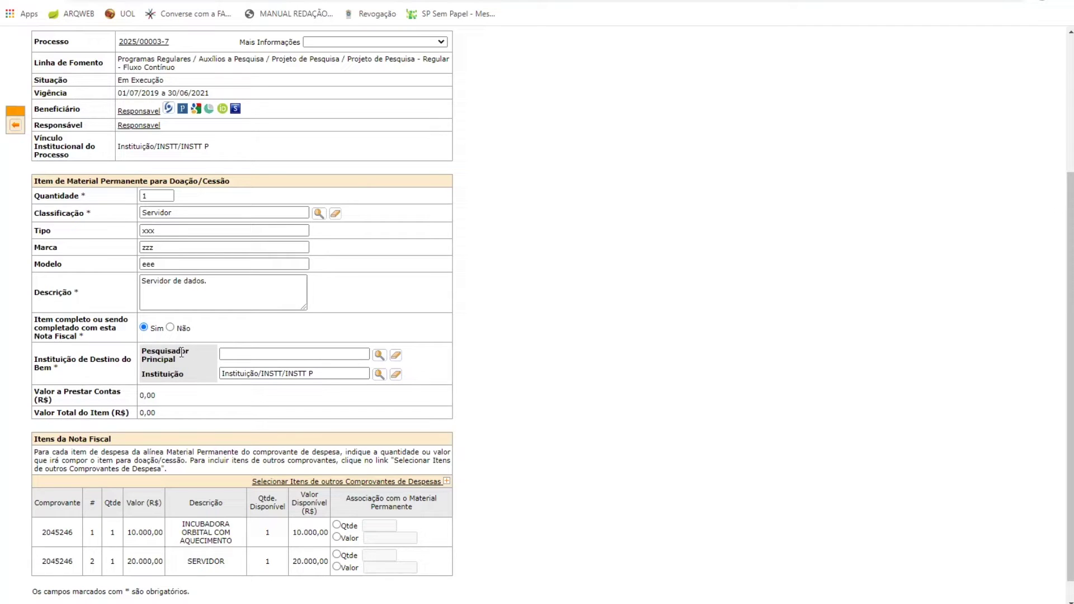
click(224, 359)
scroll(207, 415, down, 1)
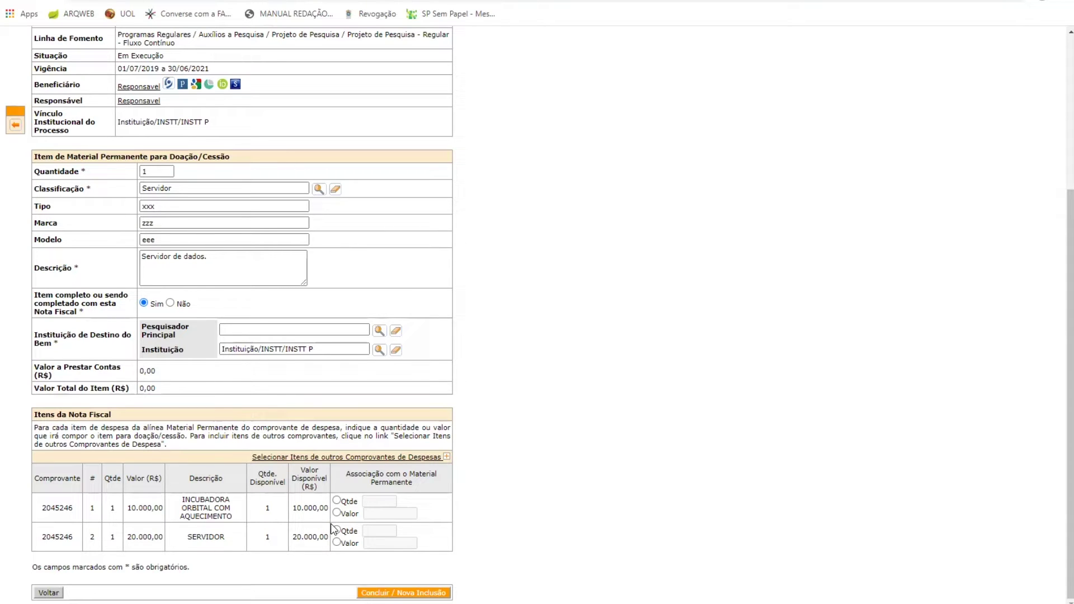
click(336, 500)
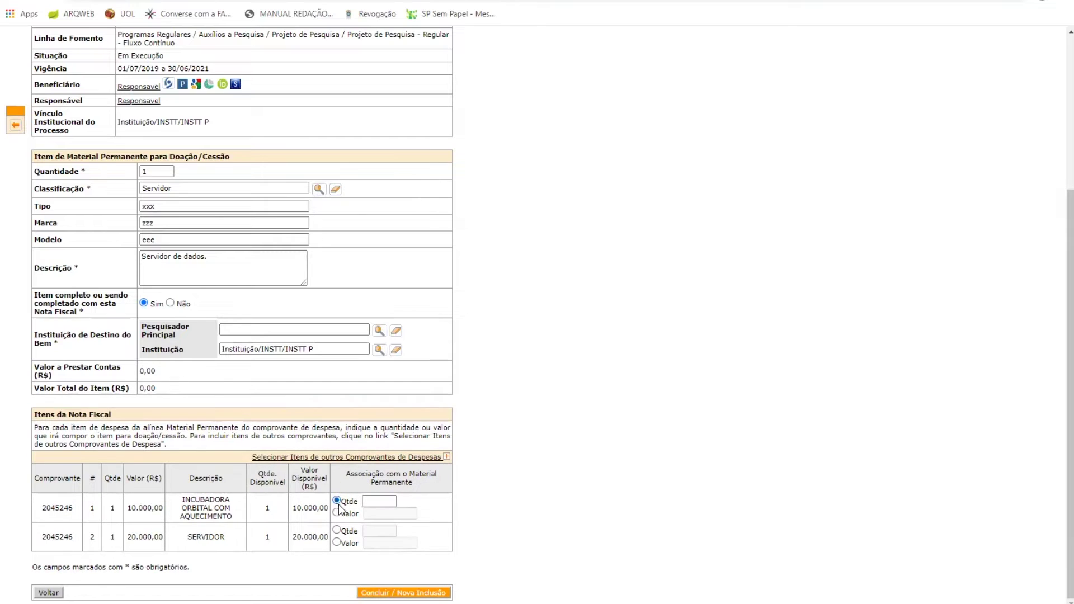
click(376, 502)
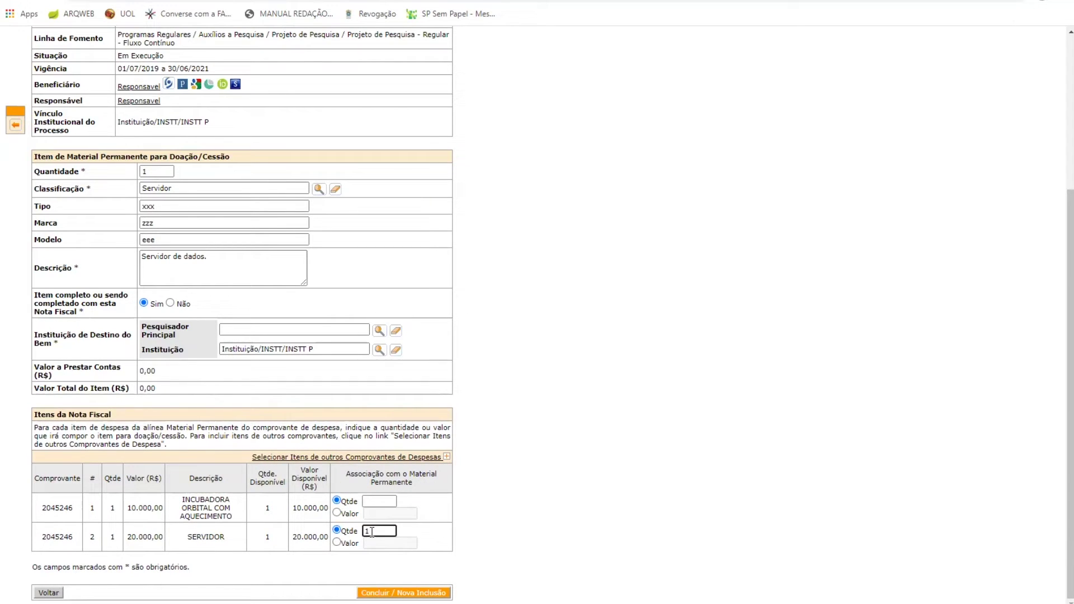
click(395, 592)
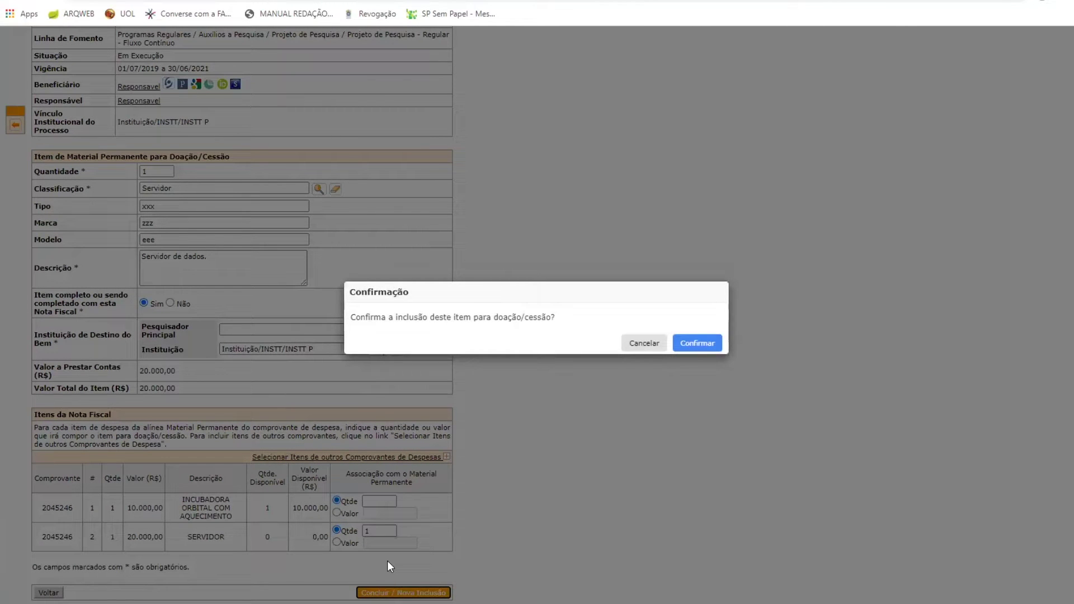
click(681, 342)
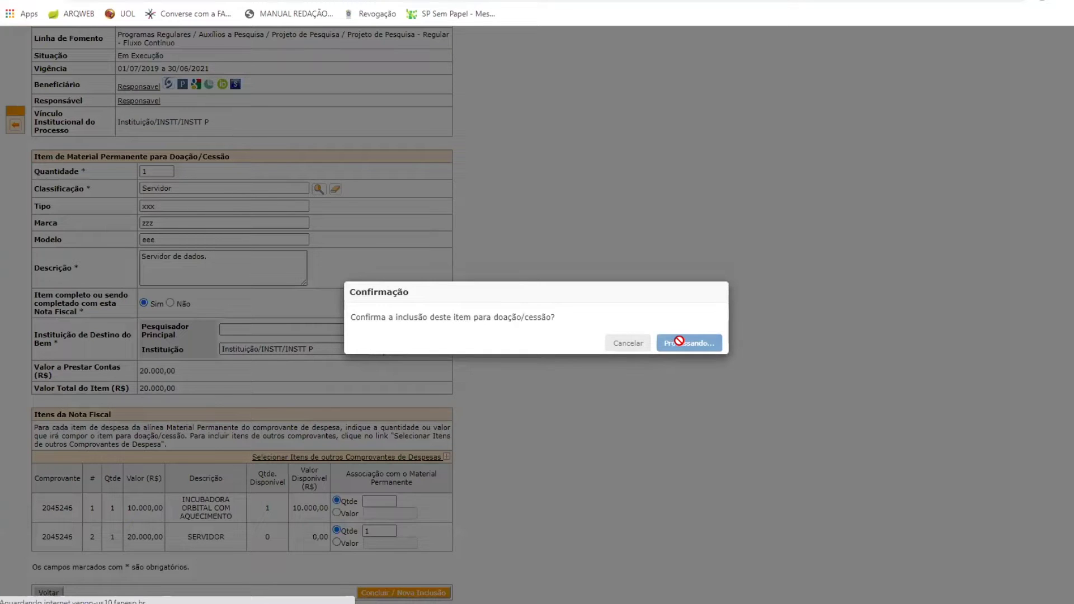
Set the new donation item's Quantidade to 1 and classify it as the granted Incubadora material.
scroll(302, 354, down, 2)
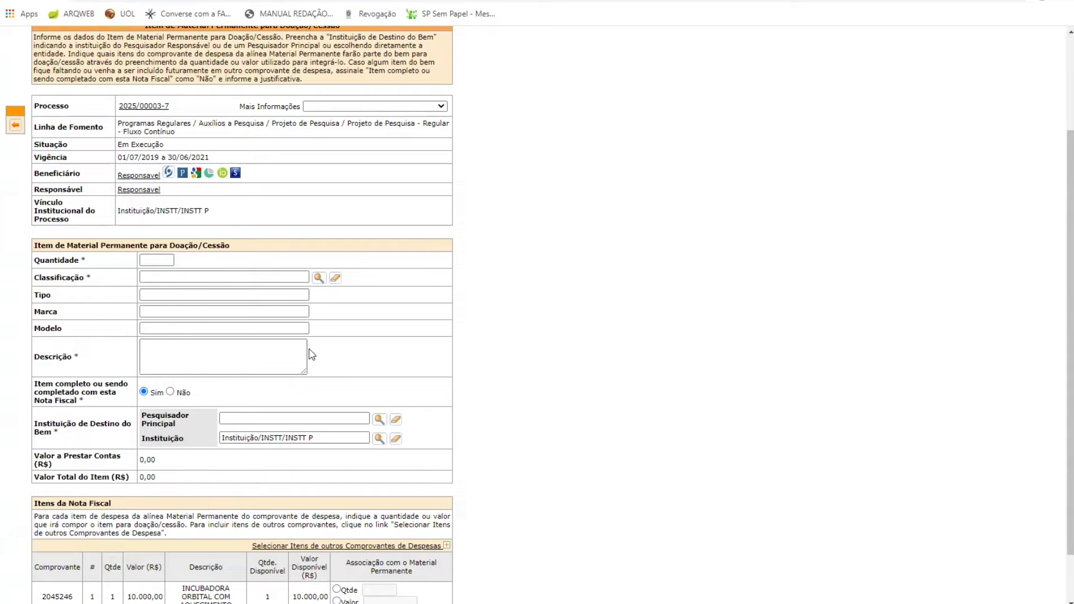
click(183, 280)
click(163, 260)
text(1)
click(317, 278)
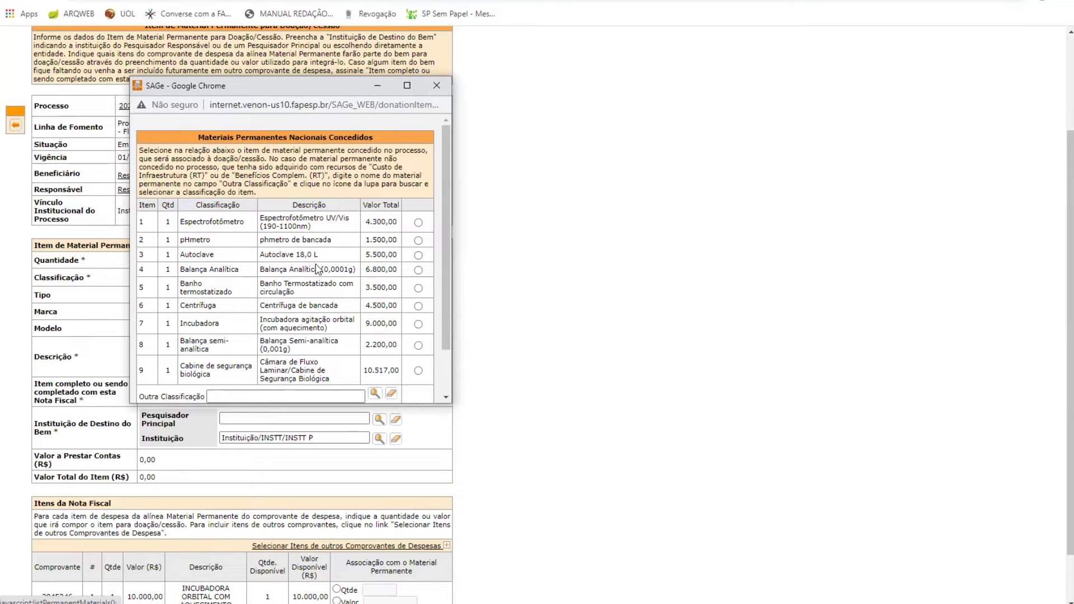
click(418, 325)
scroll(384, 324, down, 1)
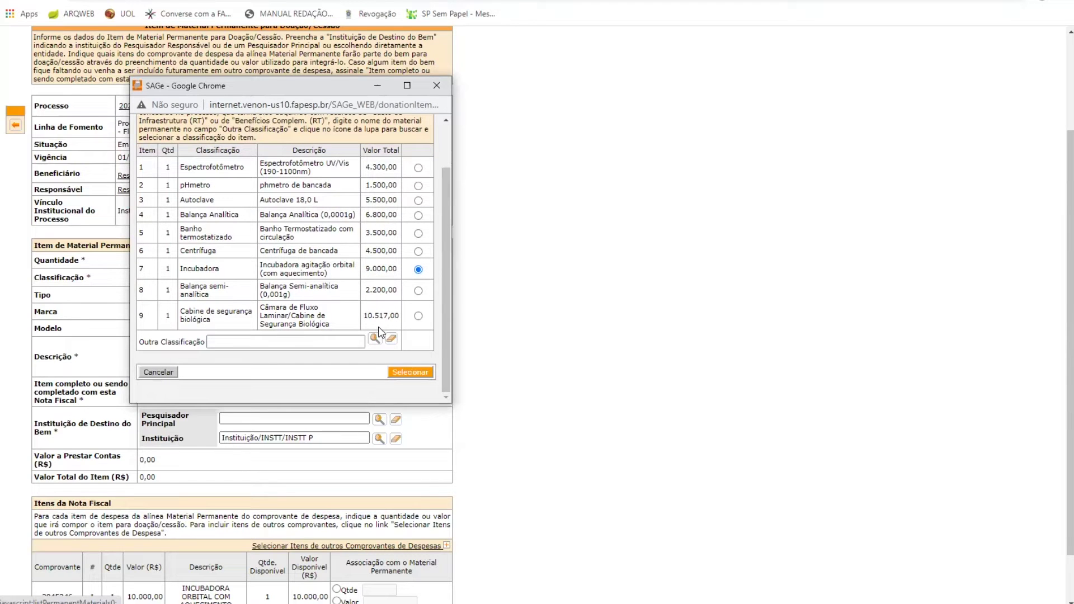
click(405, 369)
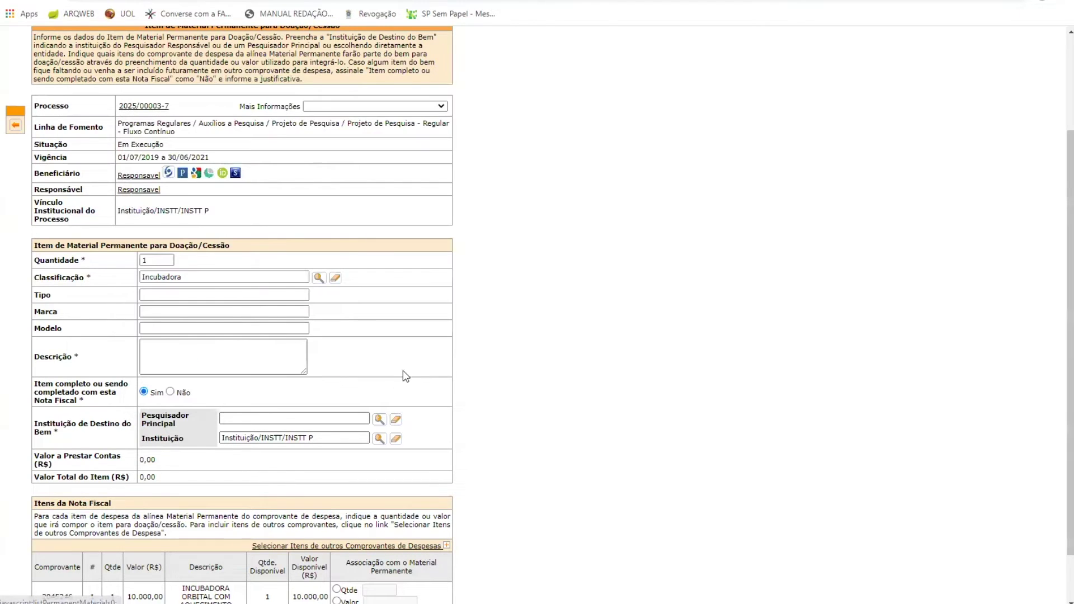
Fill in the incubator's details with Tipo Orbital, Marca fff, Modelo fff and the Descrição "Incubadora para amostras.".
click(188, 293)
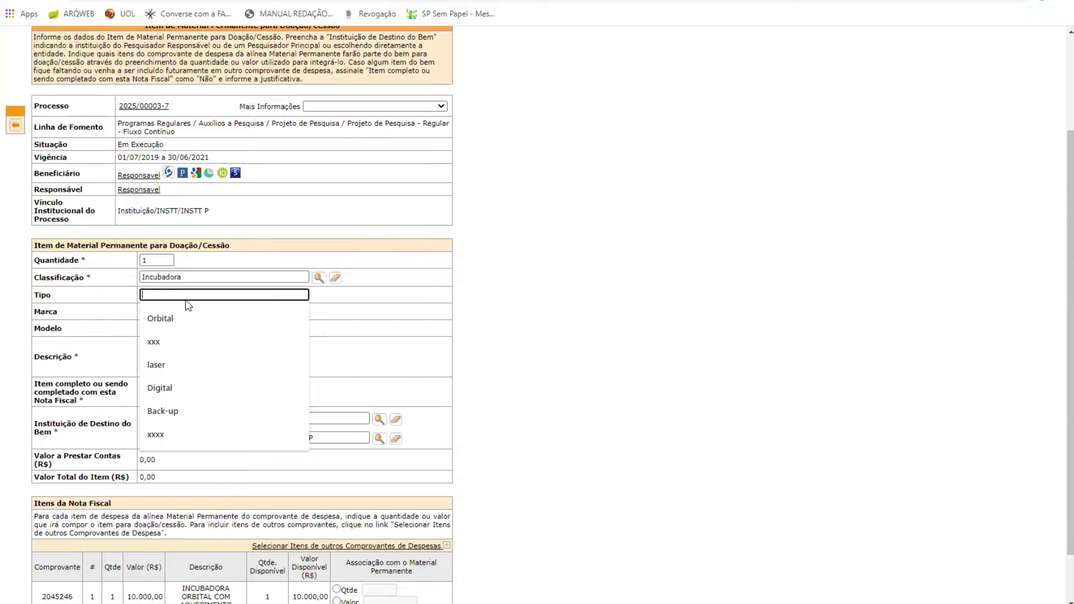
click(179, 315)
click(179, 311)
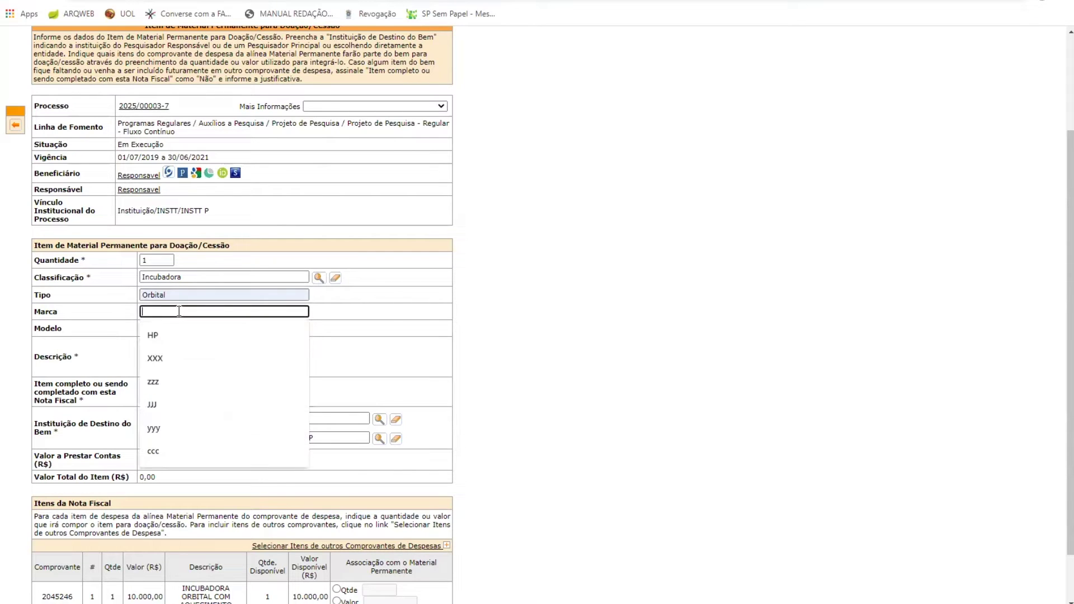
text(fff)
click(107, 324)
click(155, 327)
text(fff)
click(149, 355)
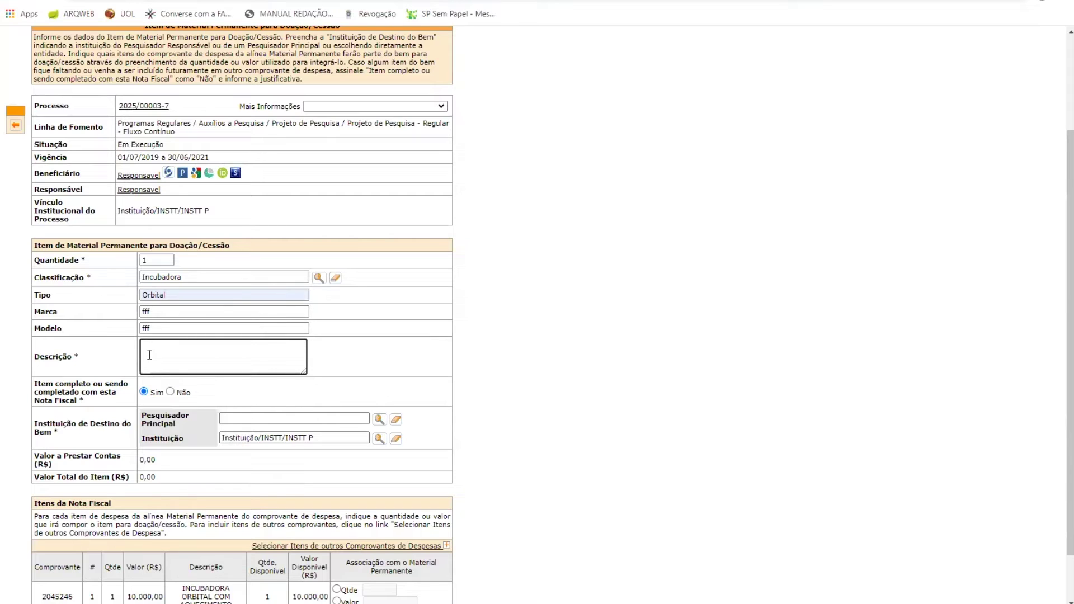
text(Incubadora para amostras.)
Associate a quantity of 1 of the INCUBADORA ORBITAL COM AQUECIMENTO invoice item with the donation item and confirm its inclusion.
scroll(209, 376, down, 1)
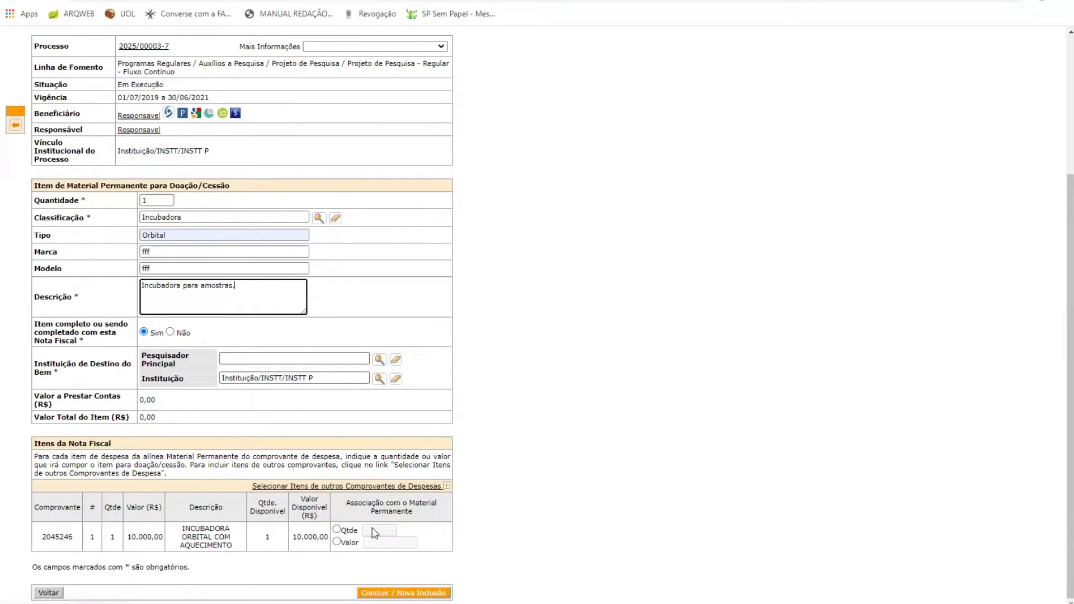
click(338, 532)
click(377, 531)
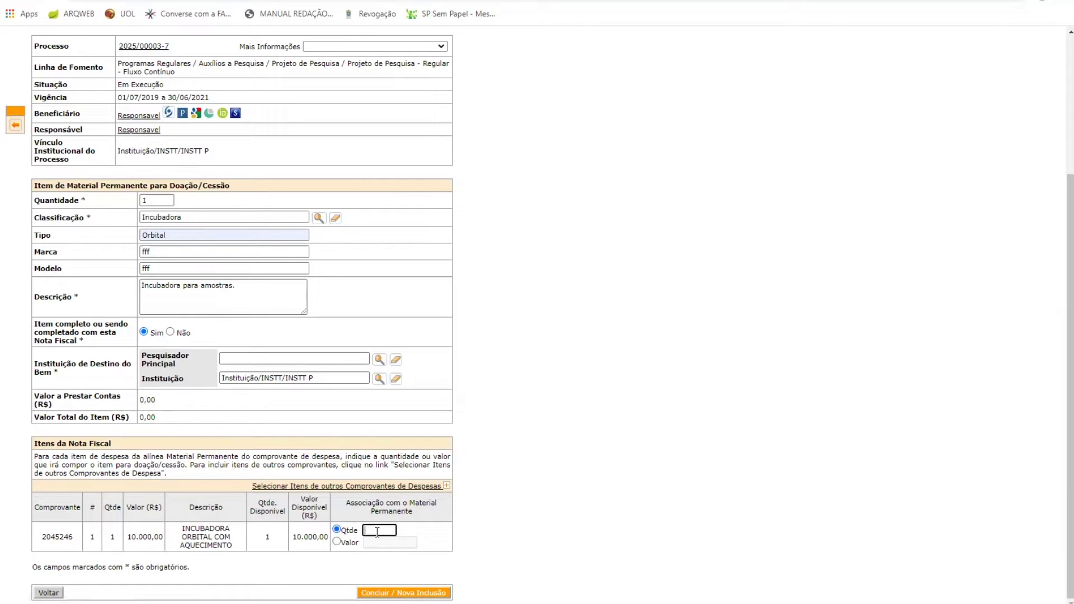
text(1)
click(388, 594)
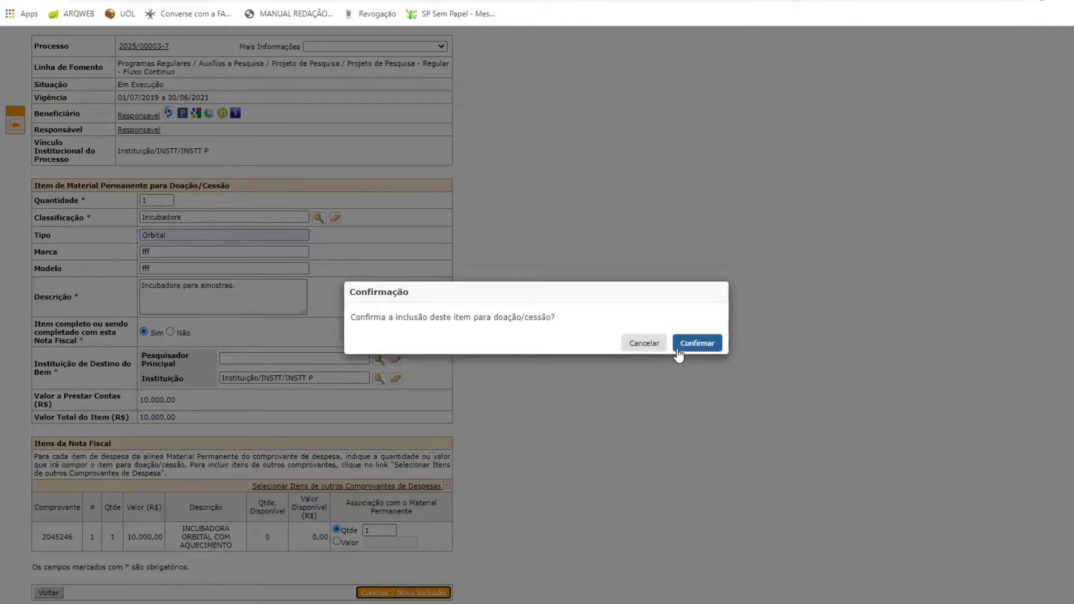
click(696, 343)
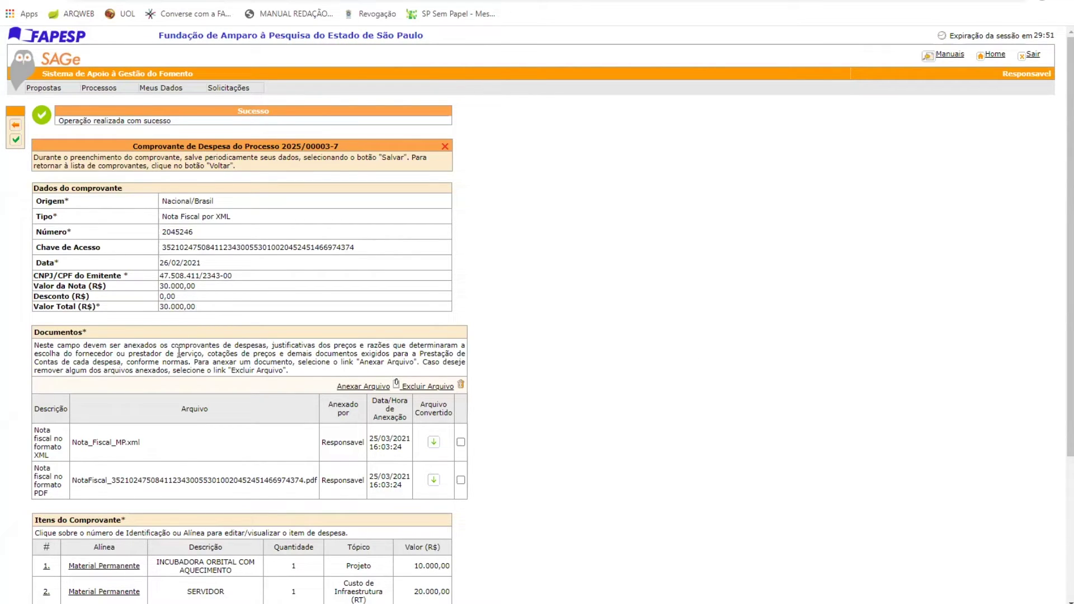
Attach Cotacoes_fornecedores.pdf to the expense voucher with the Descrição "Orçamentos dos fornecedores.".
scroll(176, 354, down, 2)
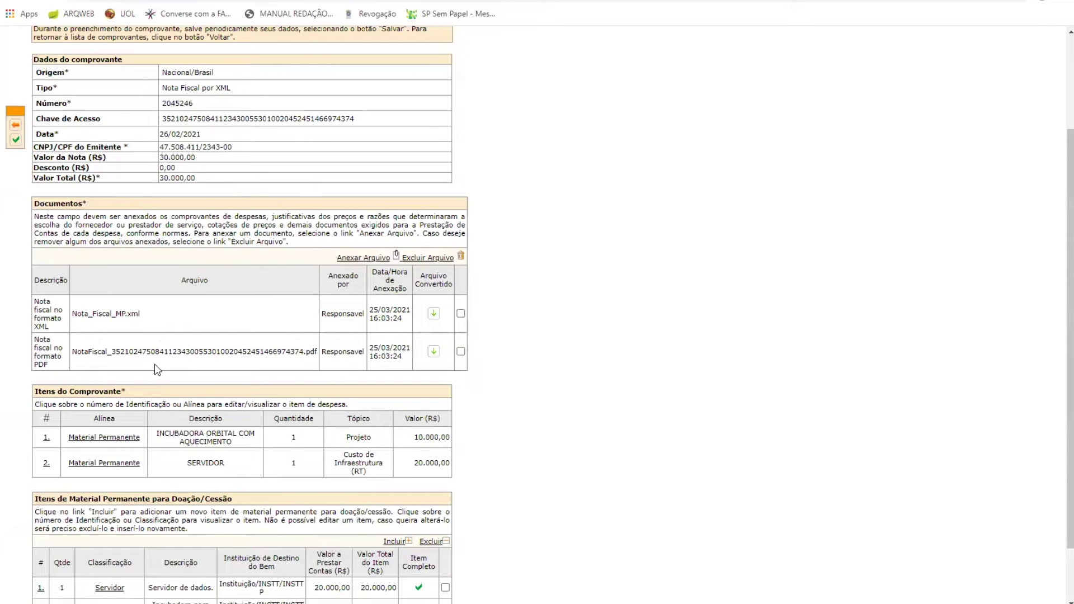
scroll(155, 372, down, 1)
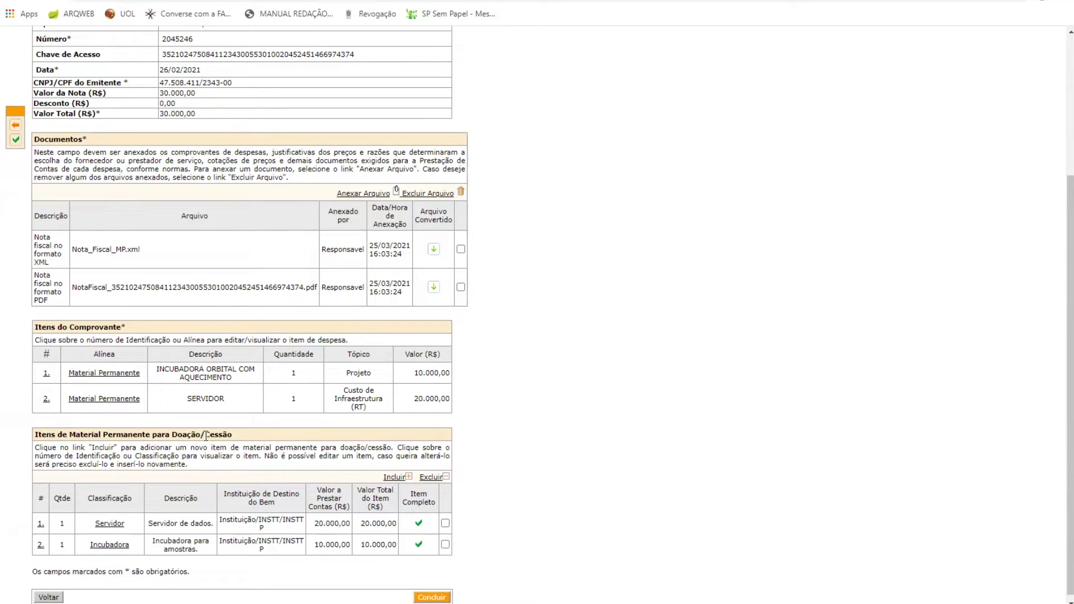
scroll(205, 436, up, 2)
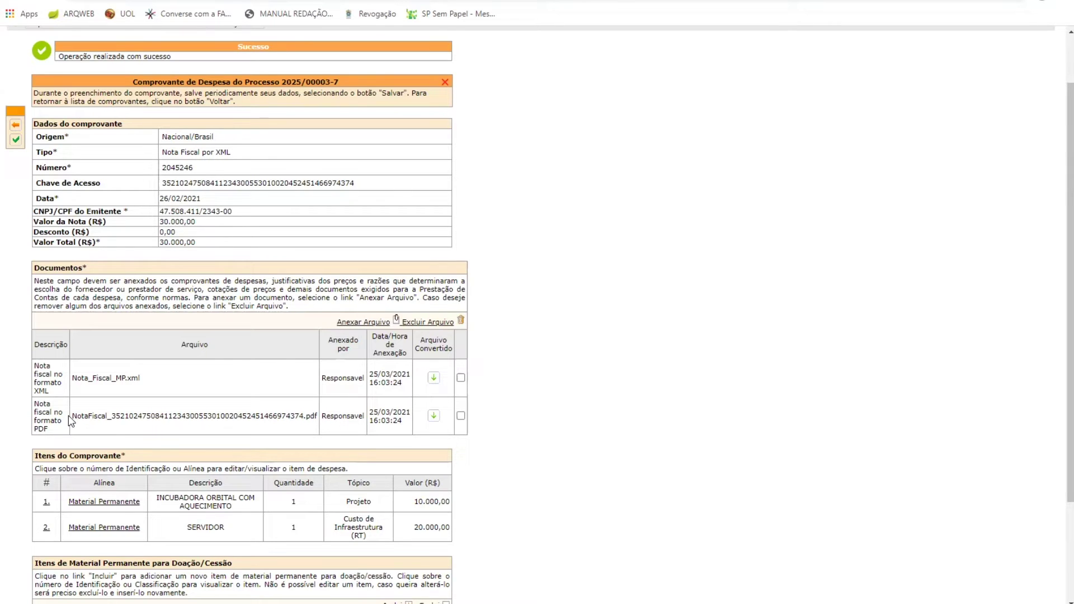
click(360, 323)
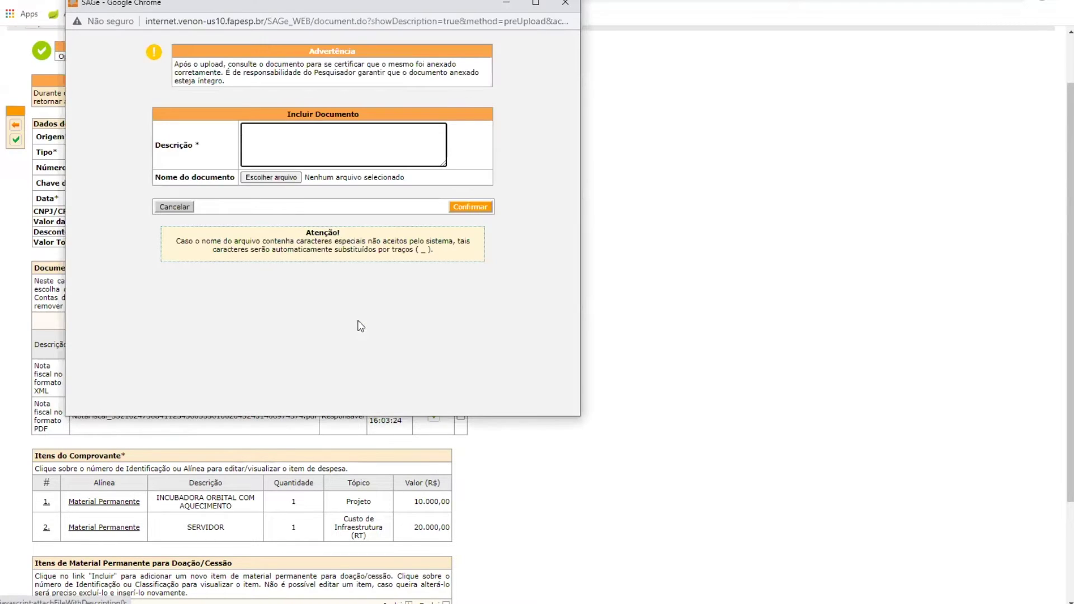
click(271, 177)
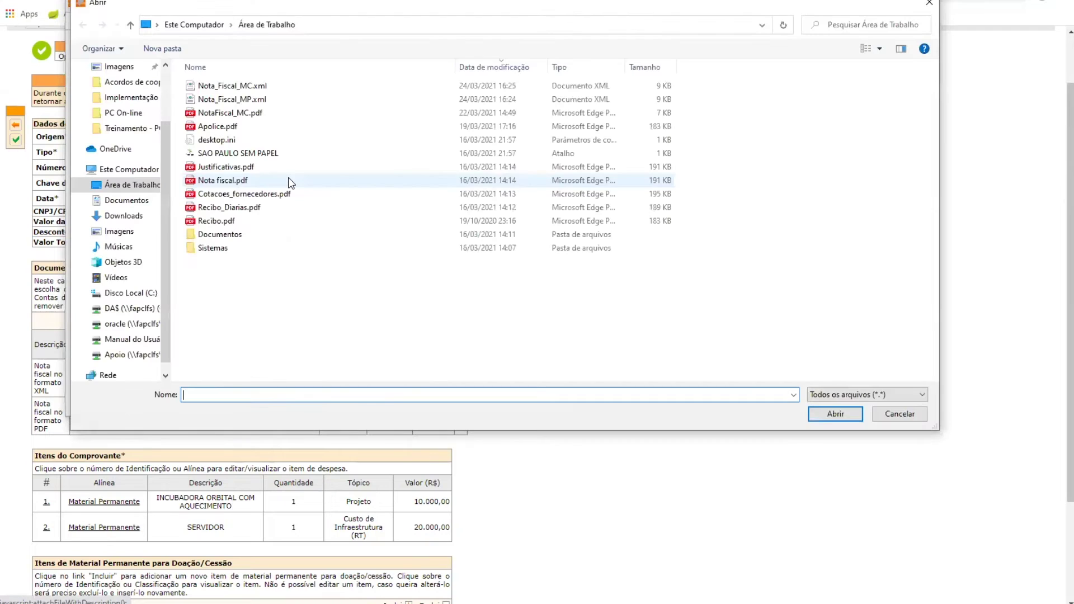
double_click(283, 194)
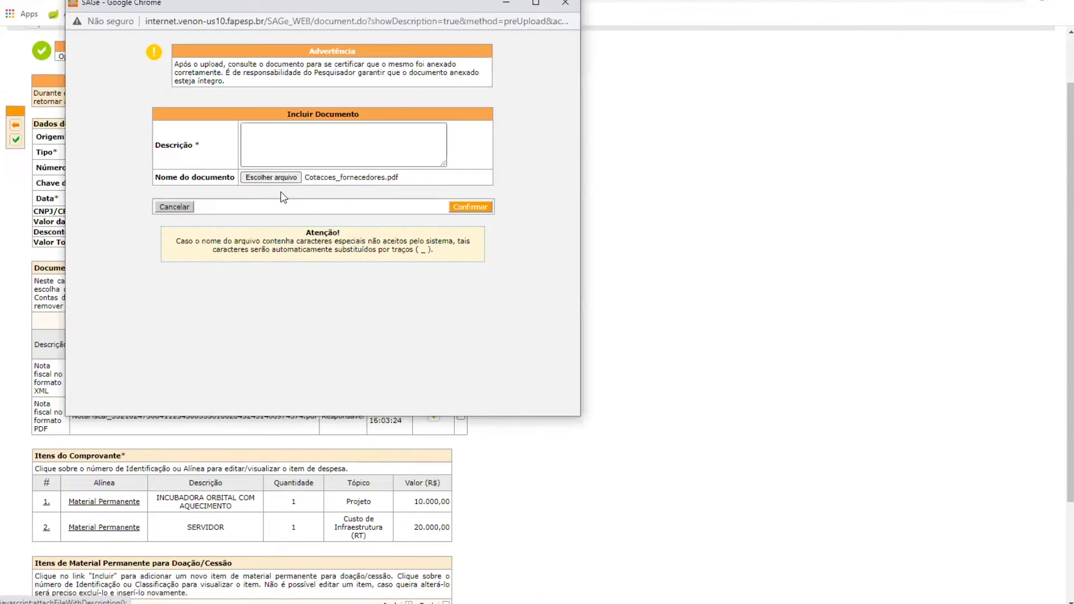
click(274, 156)
text(Orçament)
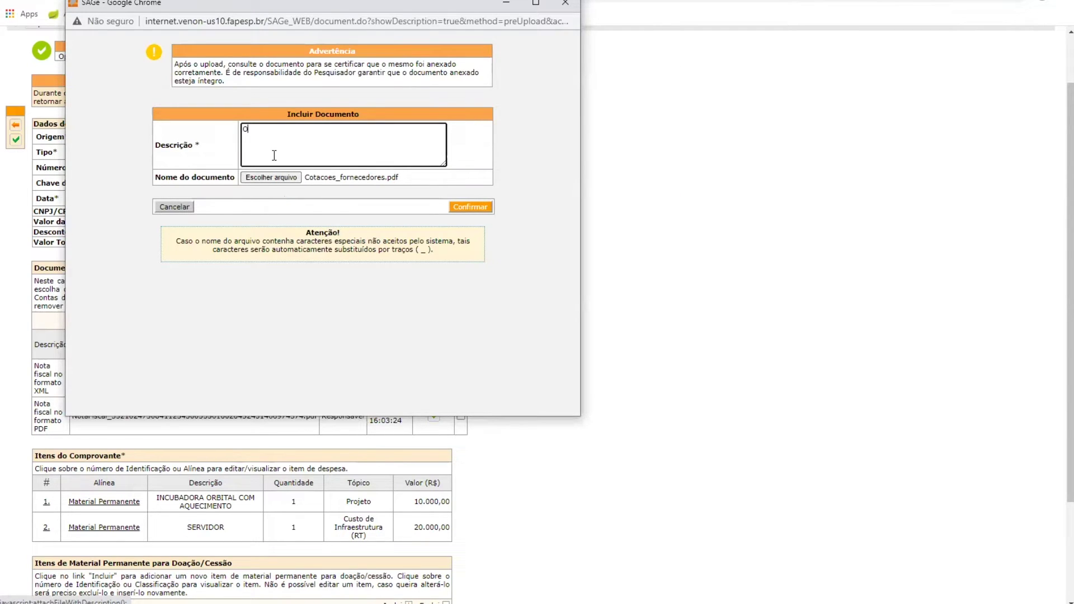
text(os dos fornecedores.)
click(463, 208)
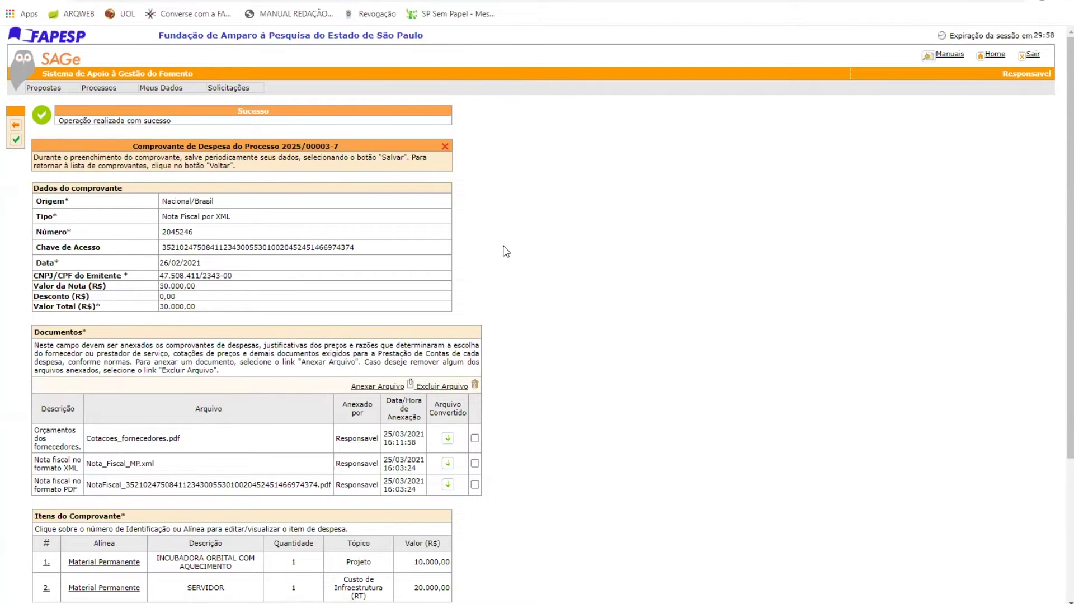
Conclude the XML invoice voucher, declaring "Confirmo entrega/prestação de serviços" for the materials and services.
scroll(510, 257, down, 2)
scroll(514, 267, down, 1)
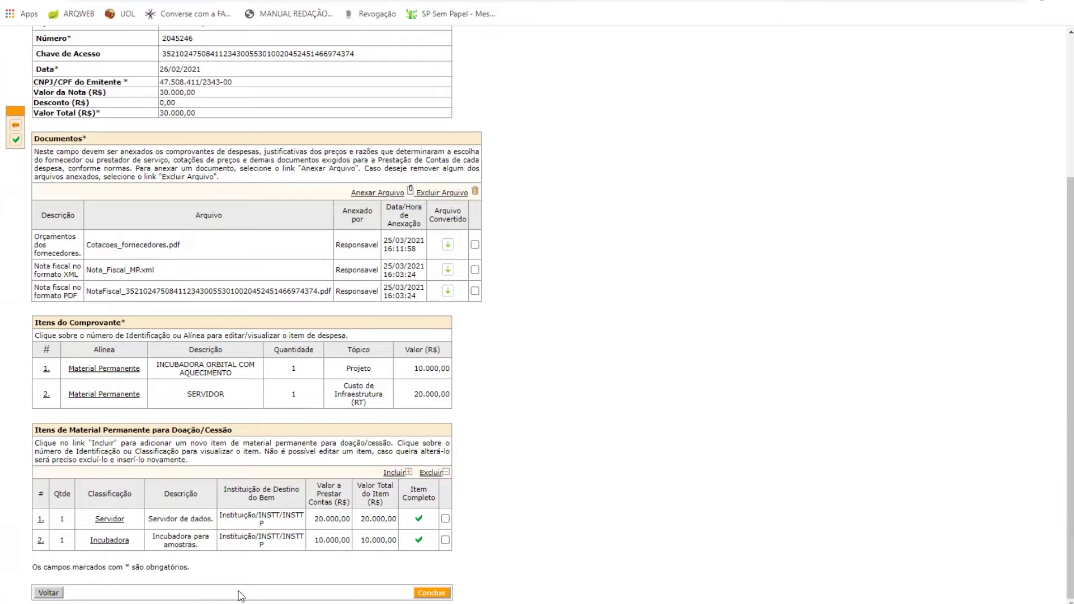
click(432, 593)
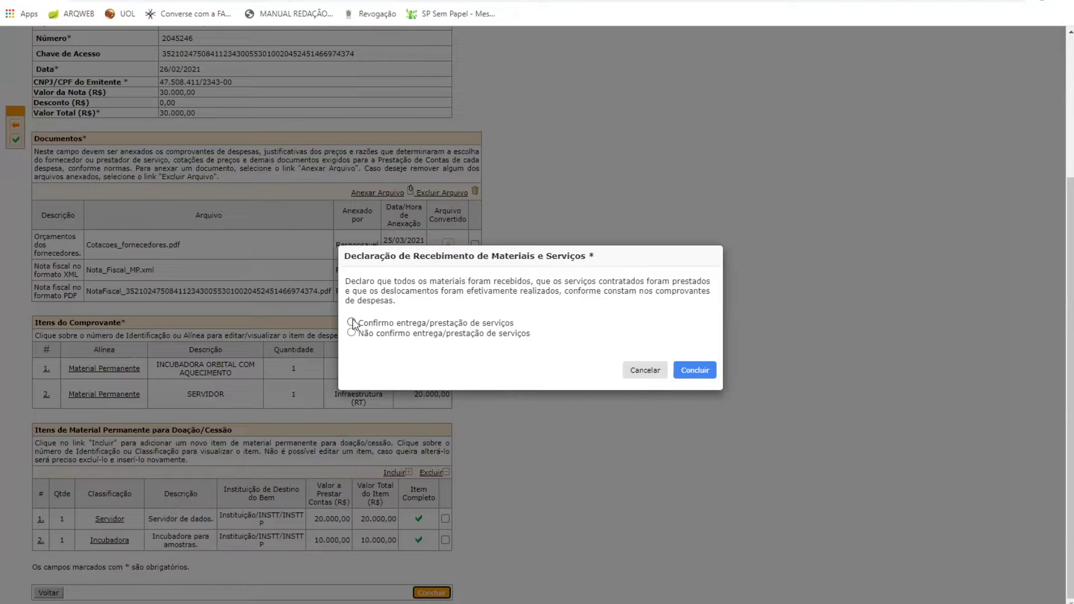
click(352, 323)
click(693, 373)
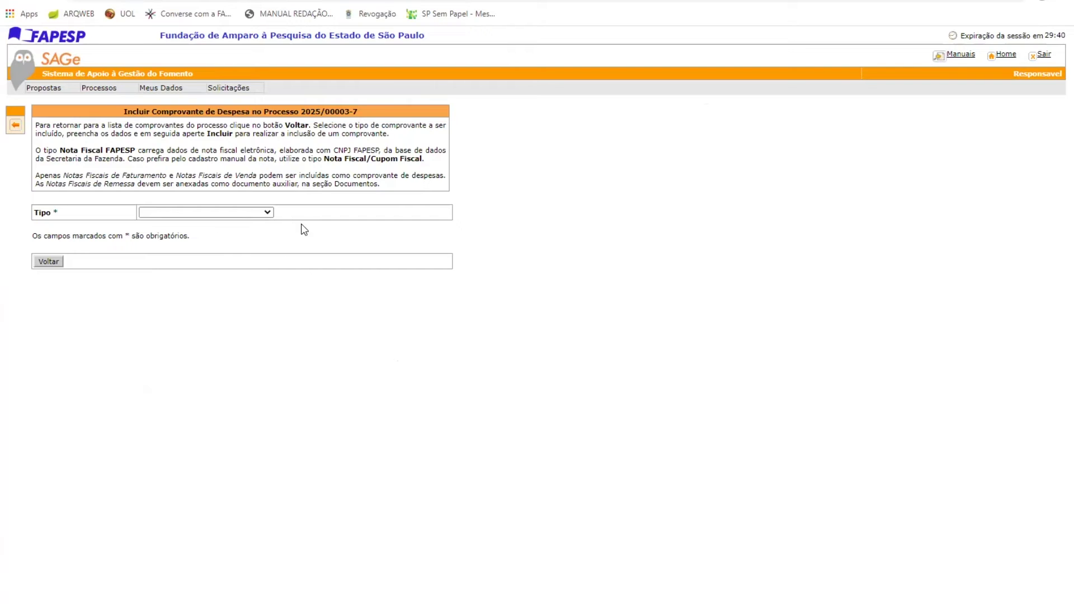
Choose Nota Fiscal/Cupom Fiscal as the new voucher's Tipo, with Número 1234 and Data 08/02/2021.
click(267, 213)
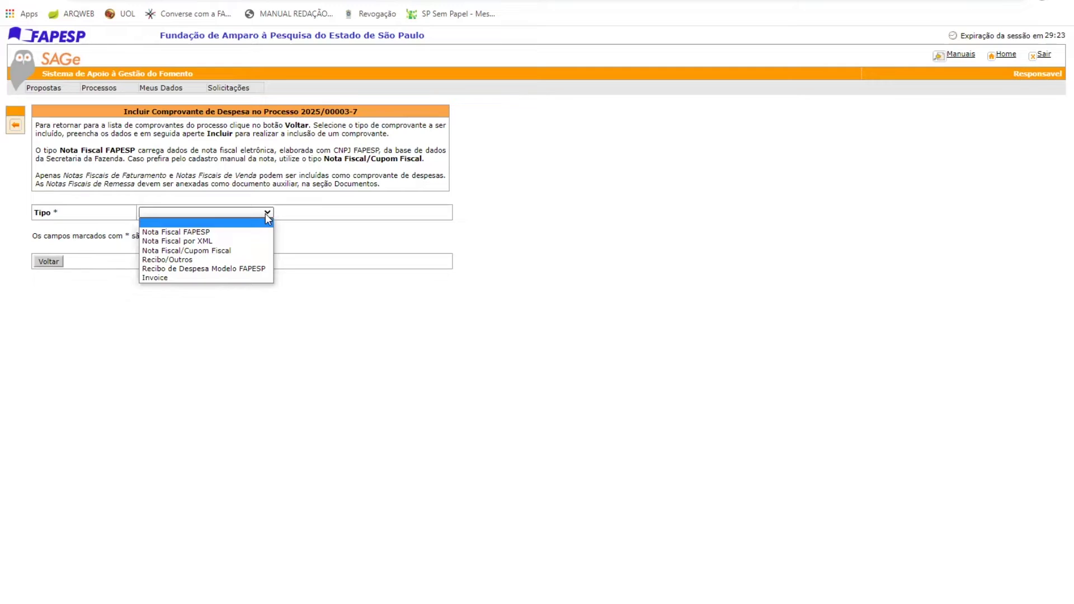
click(247, 255)
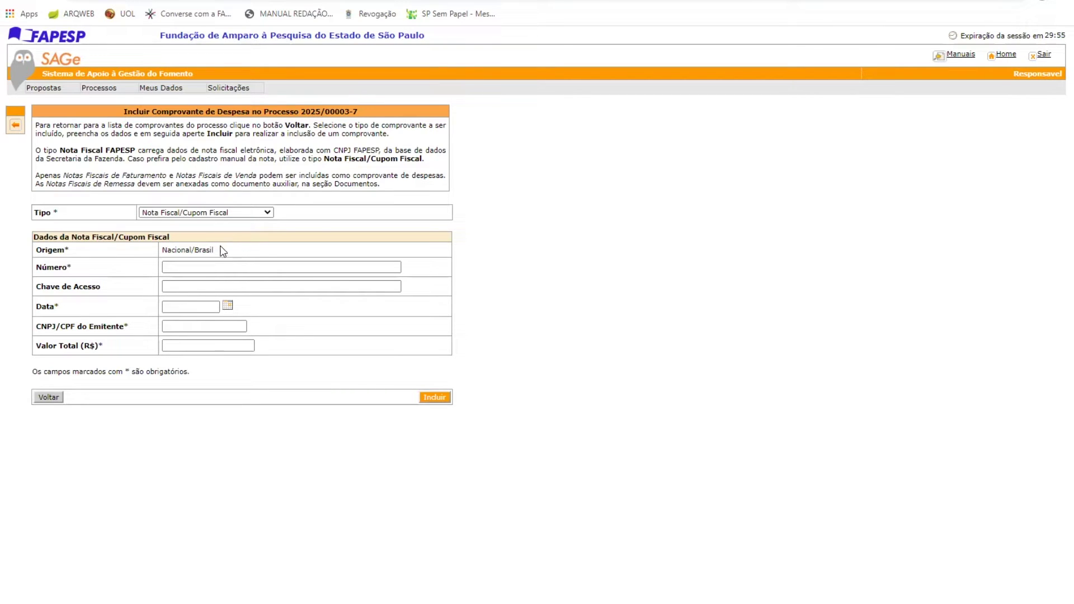
click(215, 266)
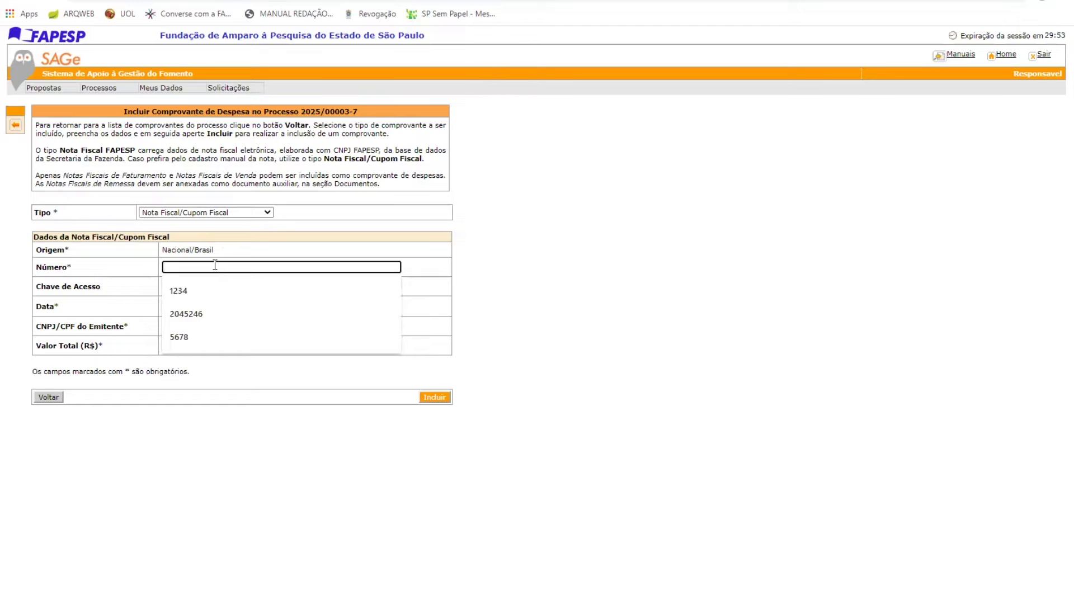
click(211, 295)
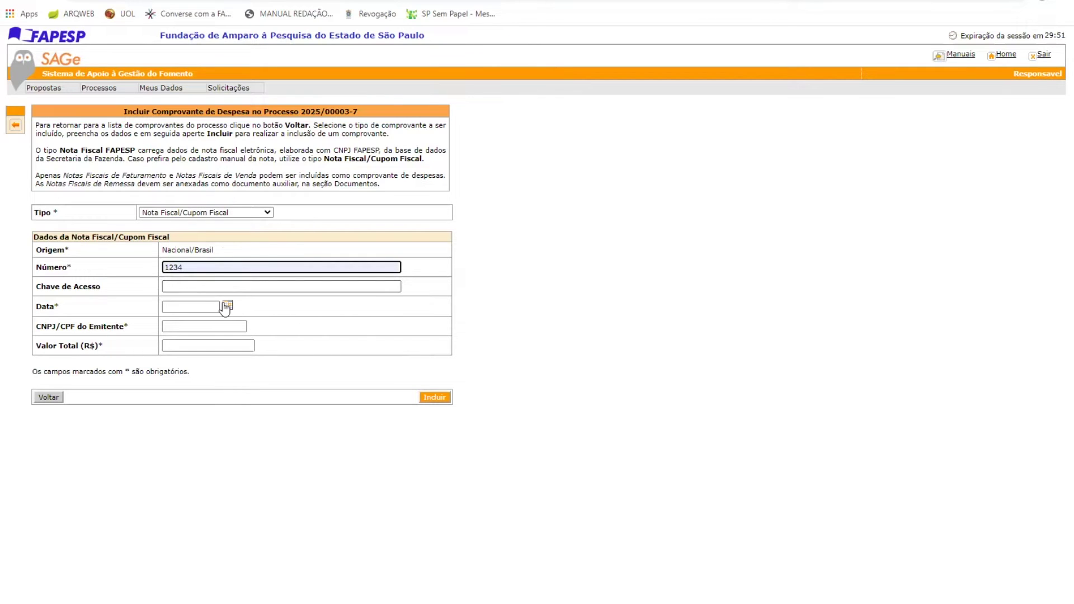
click(227, 305)
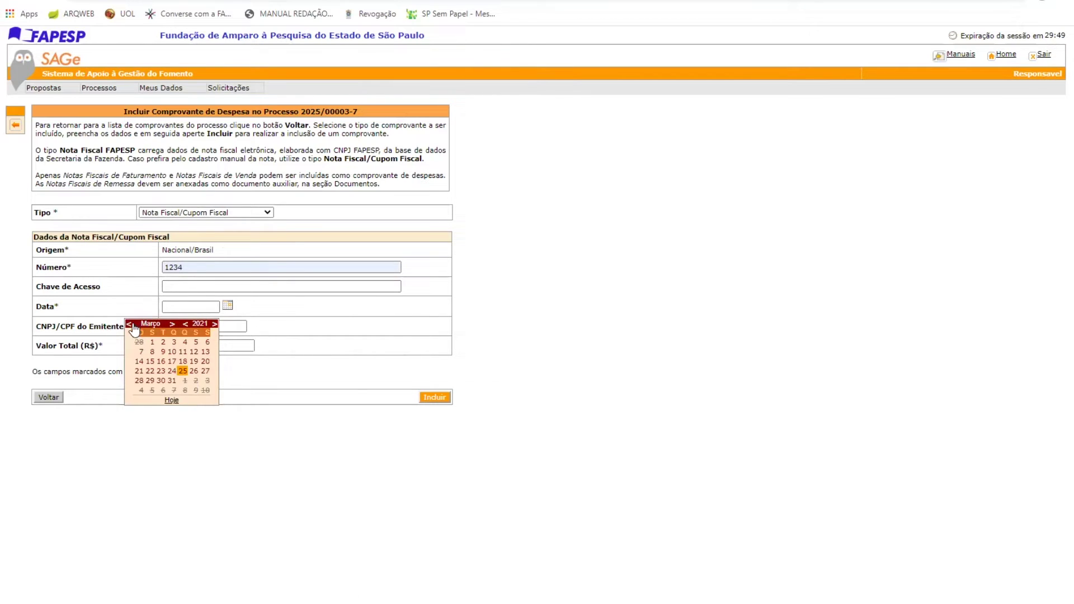
click(132, 324)
click(152, 352)
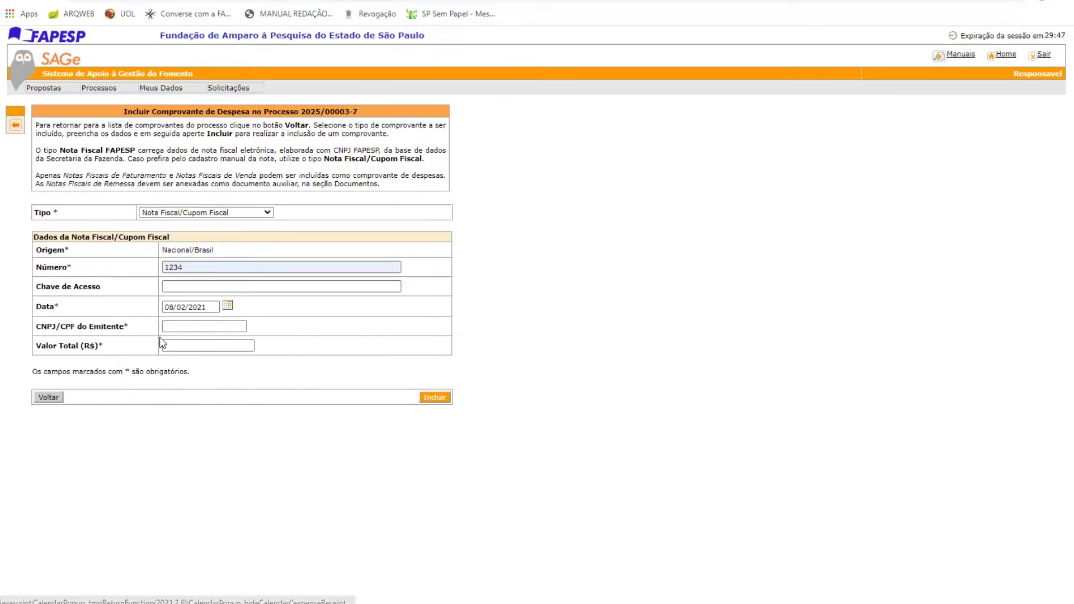
Fill in the issuer's CNPJ, set Valor Total to 50.597,81 and confirm the voucher's inclusion.
click(176, 328)
click(181, 348)
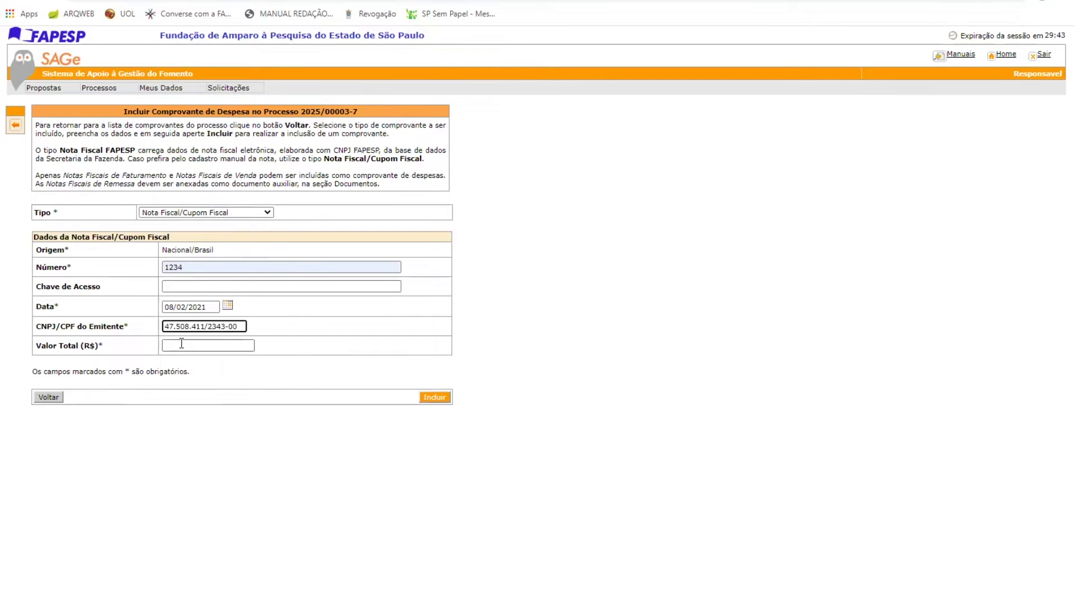
click(181, 344)
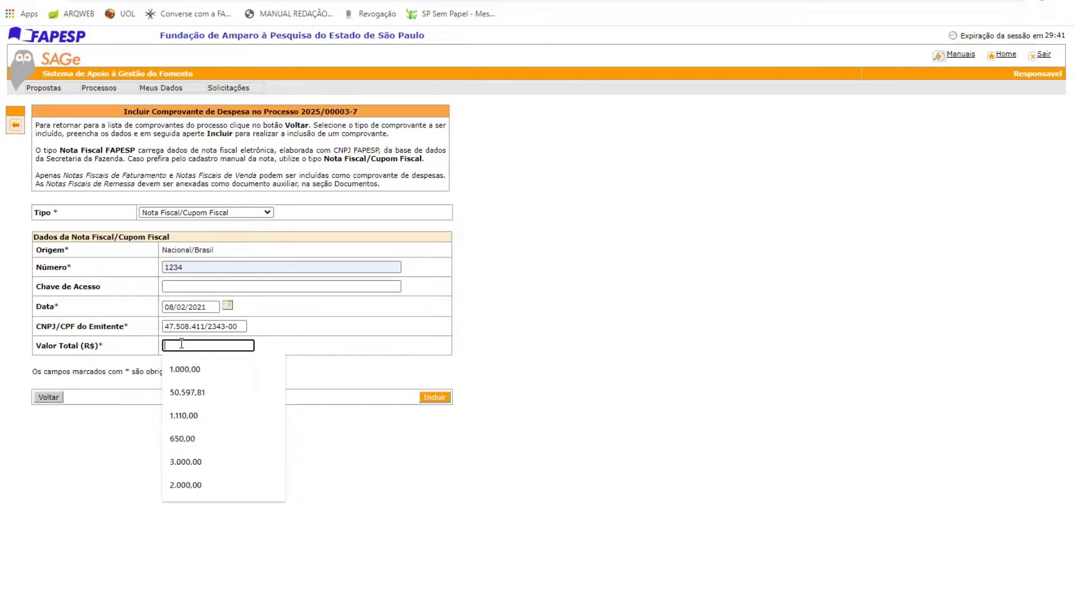
click(203, 392)
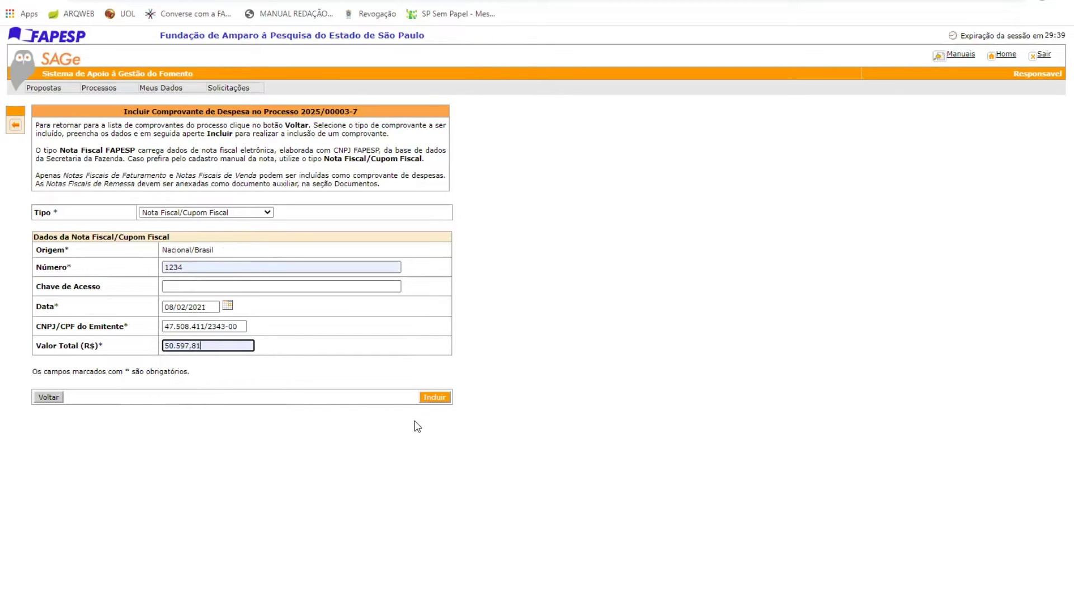
click(433, 398)
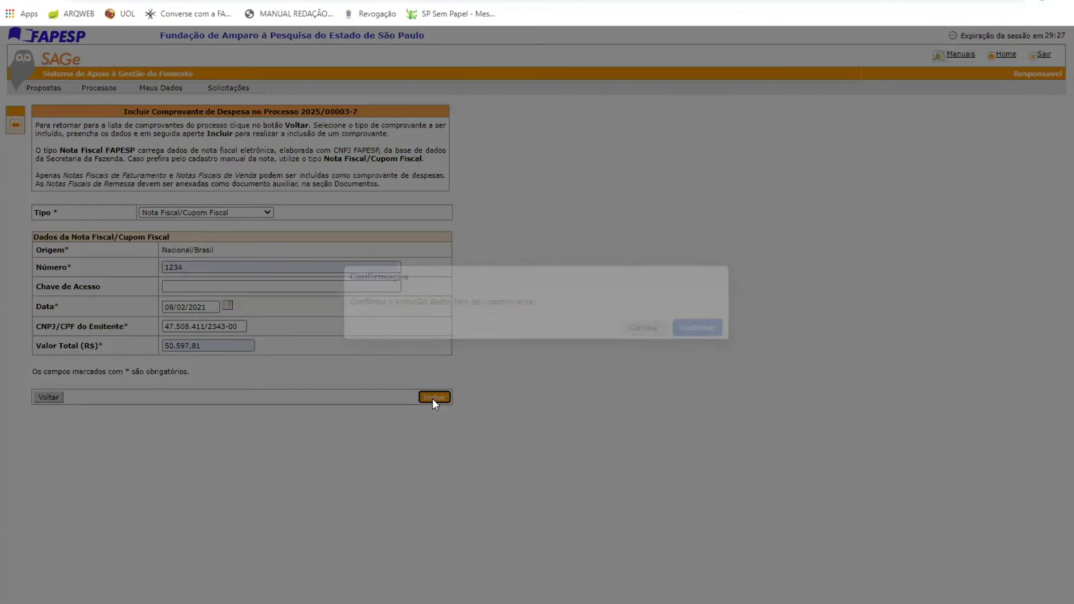
click(680, 347)
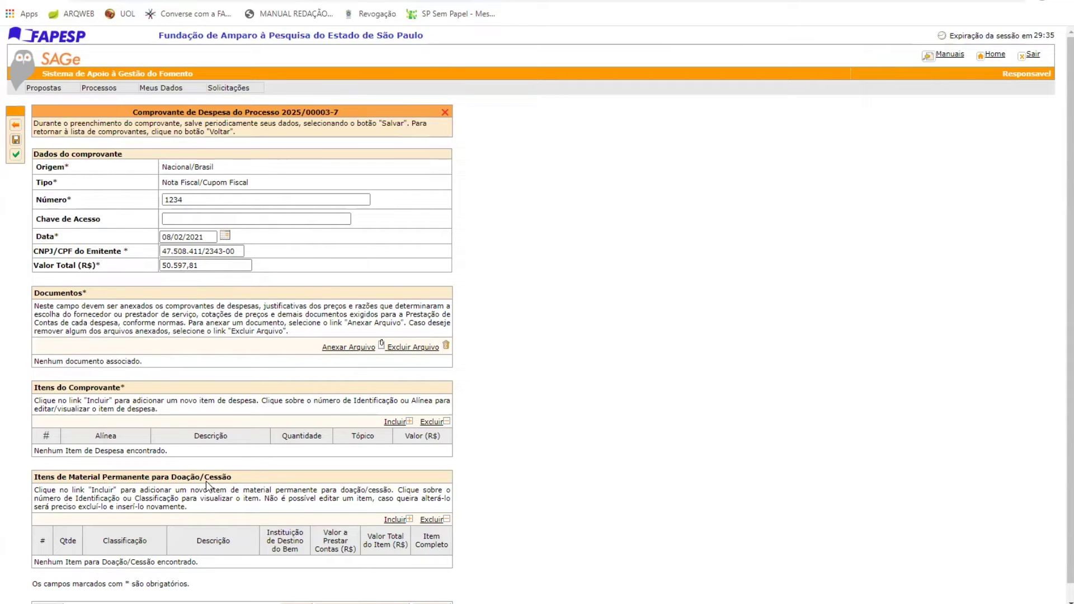
Attach NotaFiscal_MC.pdf to the new voucher with the Descrição "Nota fiscal.".
click(334, 353)
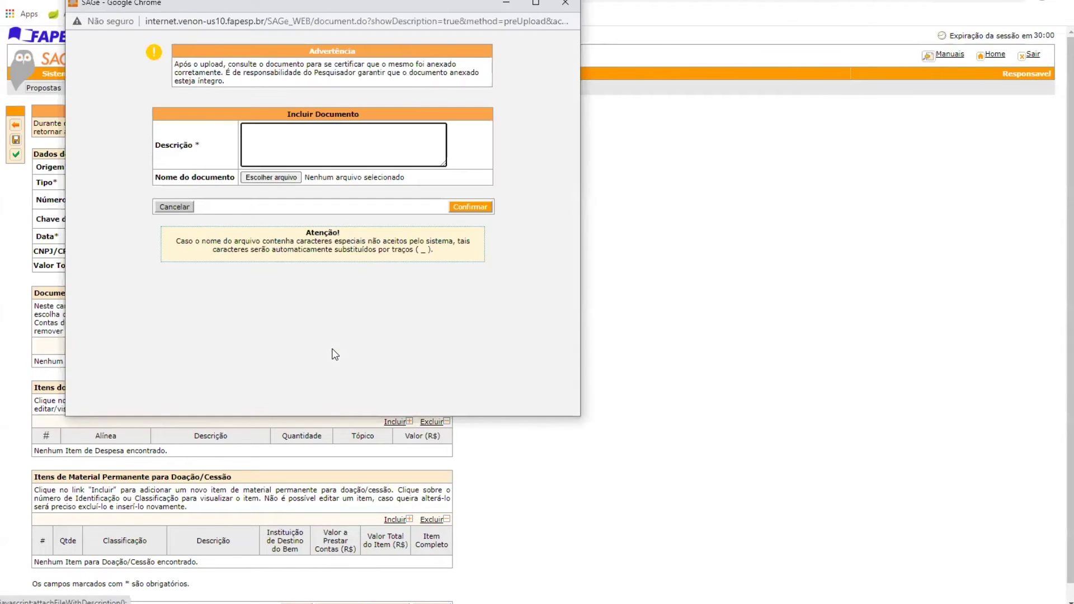
click(272, 176)
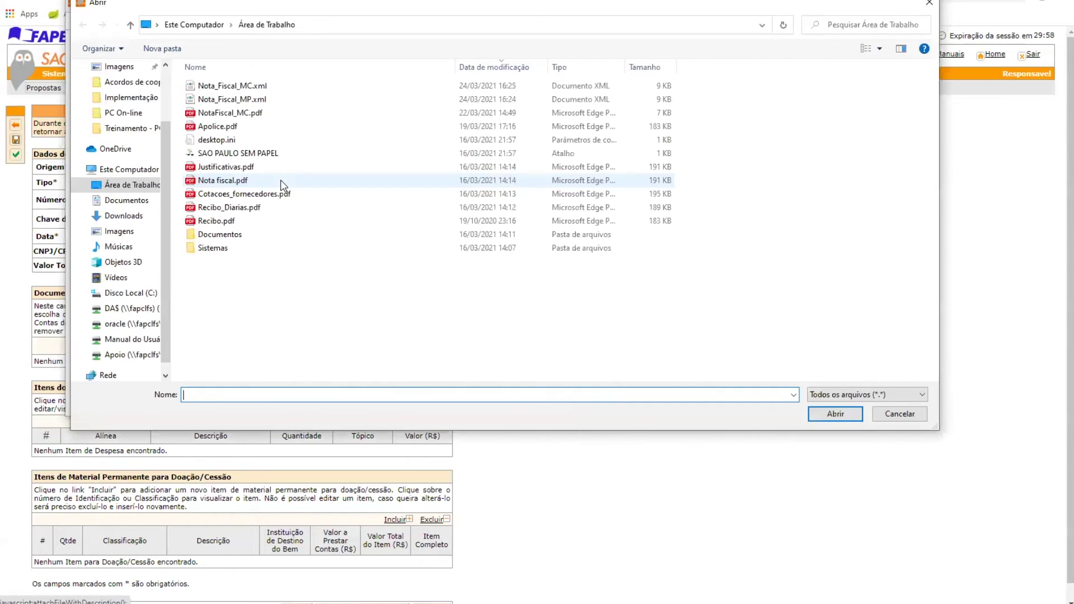
double_click(244, 112)
click(249, 134)
text(Nota fisc)
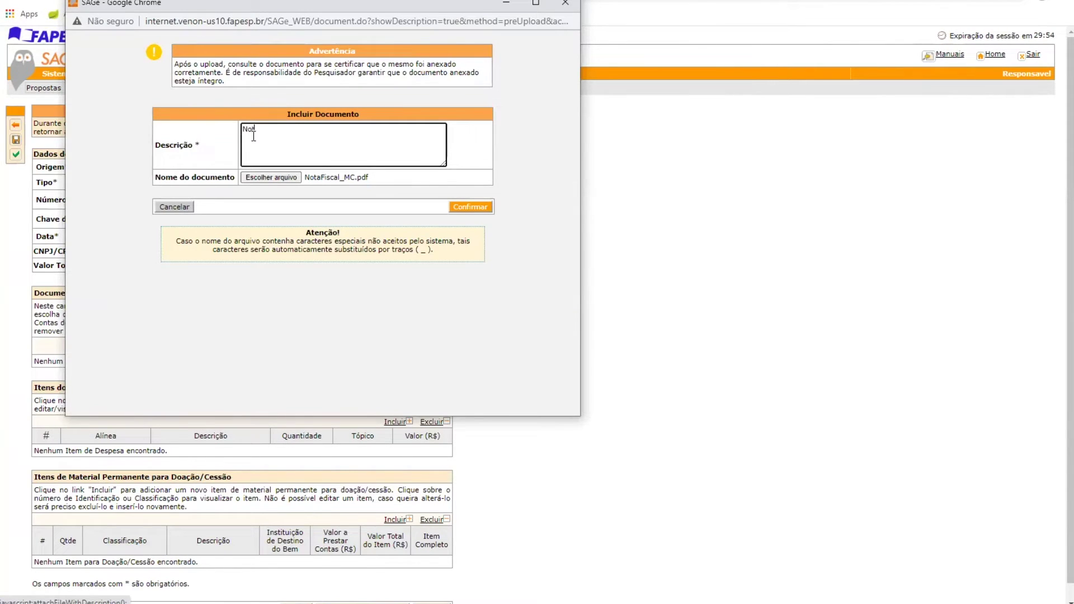
text(al.)
click(464, 203)
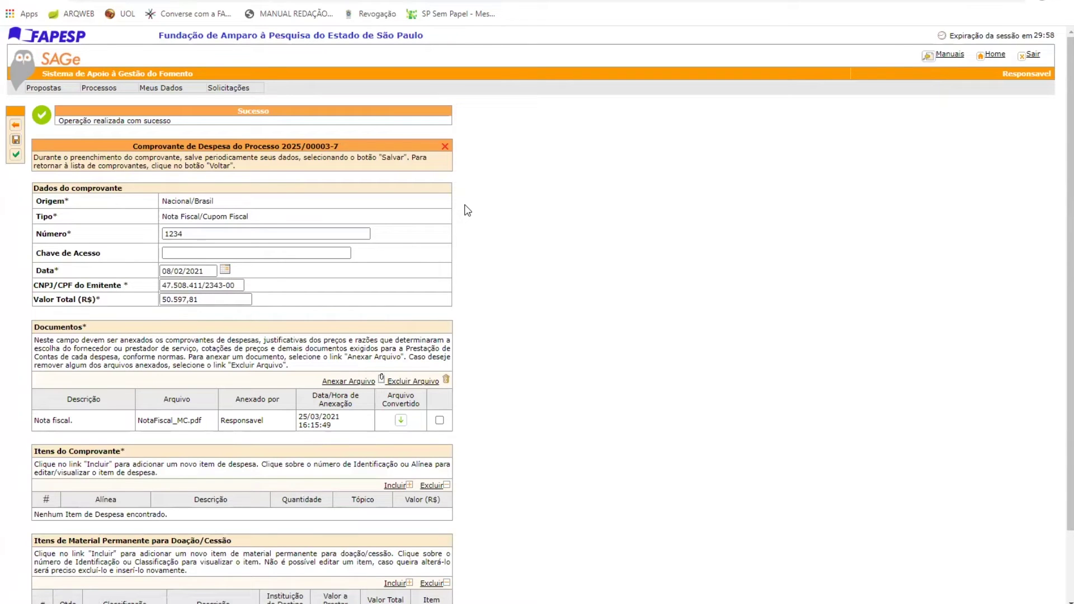
Attach Justificativas.pdf to the voucher with the Descrição "Justificativas de escolha do fornecedor.".
click(360, 382)
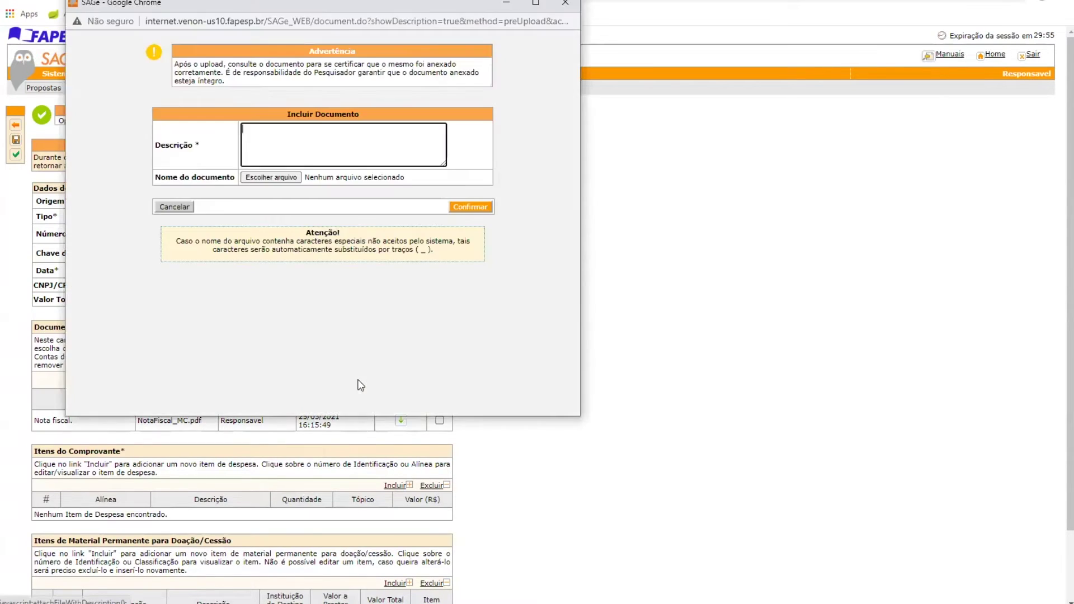
click(272, 177)
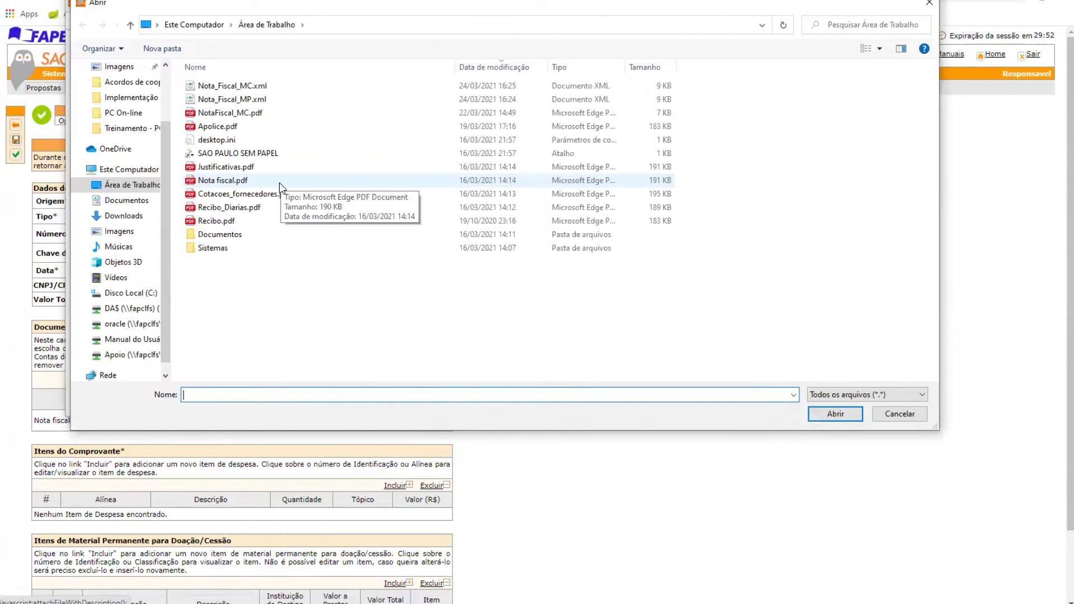
double_click(273, 166)
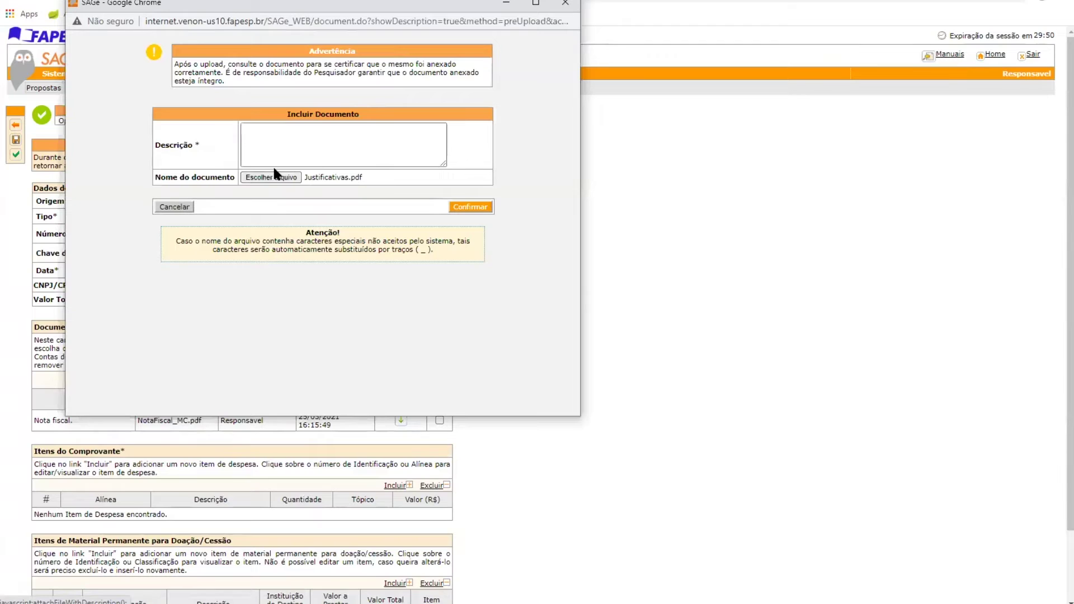
click(281, 155)
text(Justifica)
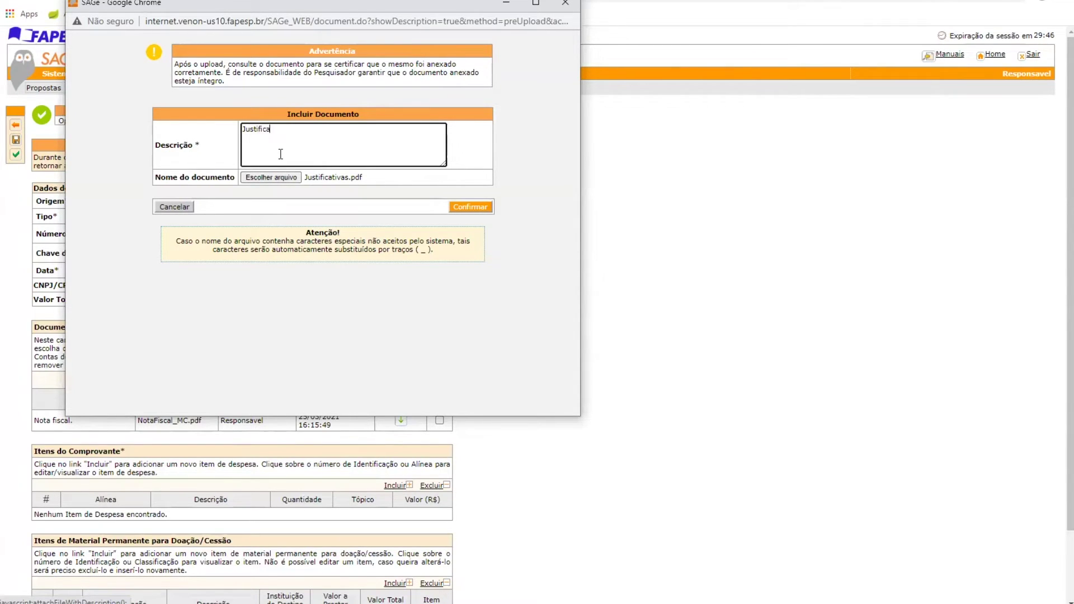
text(tivas de escolha do forned)
text(edor.)
click(459, 207)
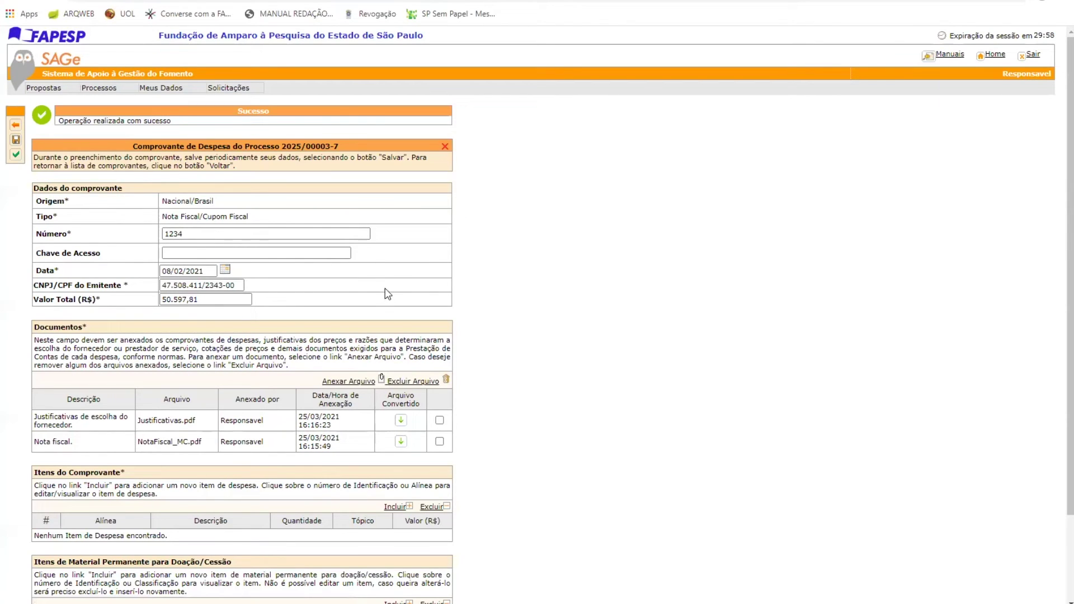
Start a new expense item in Itens do Comprovante and set its Alínea to Material de Consumo.
scroll(384, 292, down, 2)
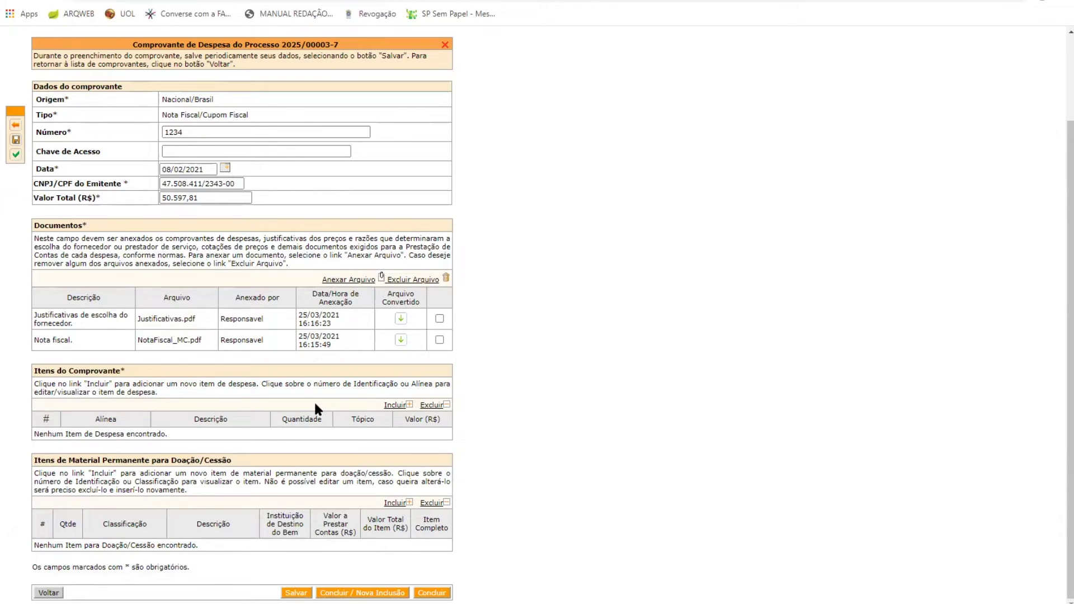
click(385, 404)
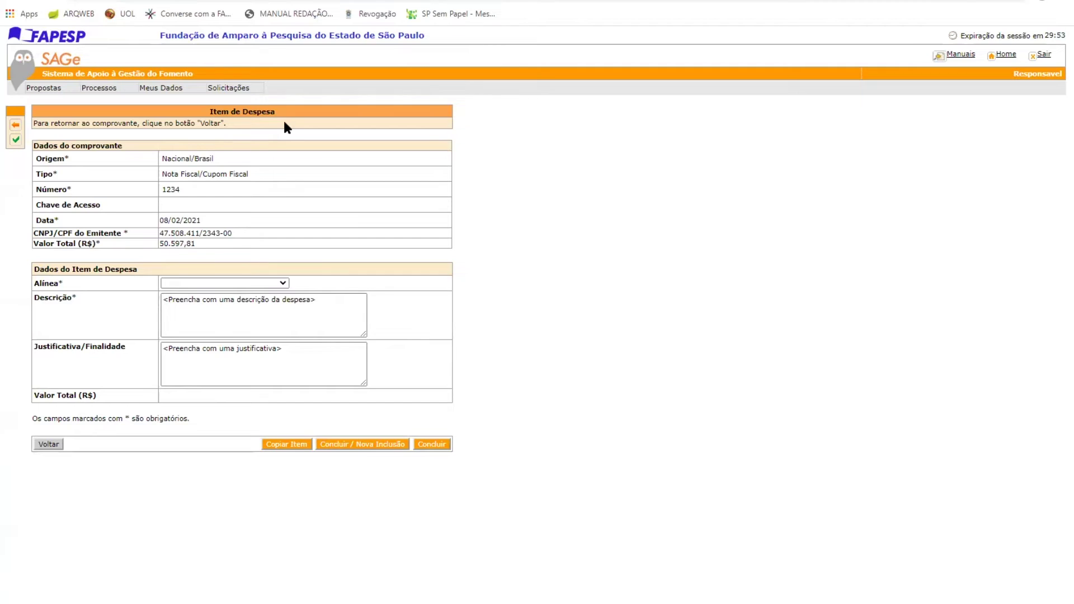
click(212, 283)
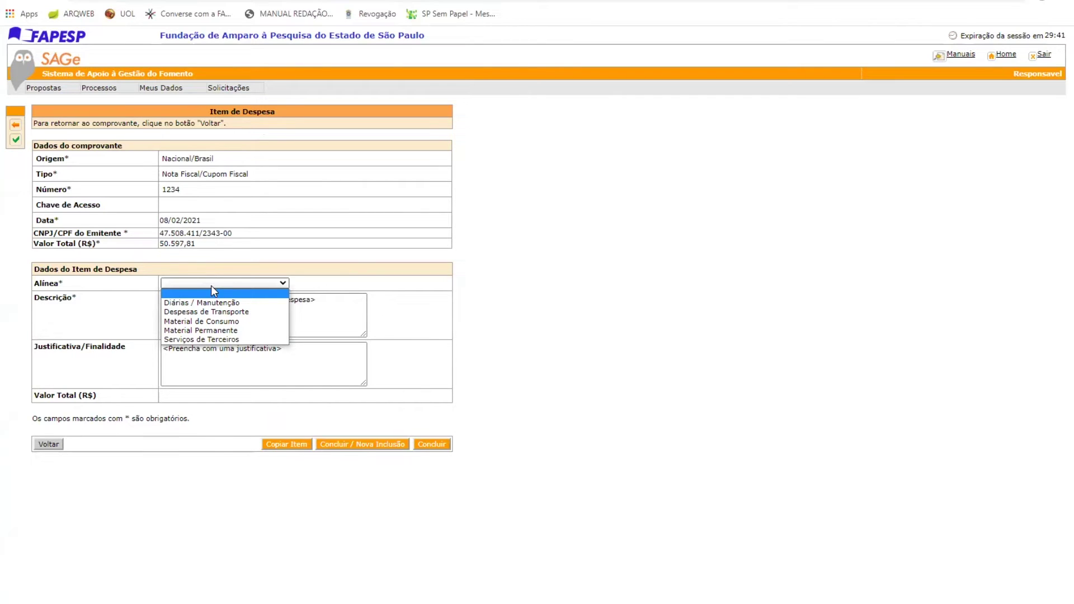
click(212, 320)
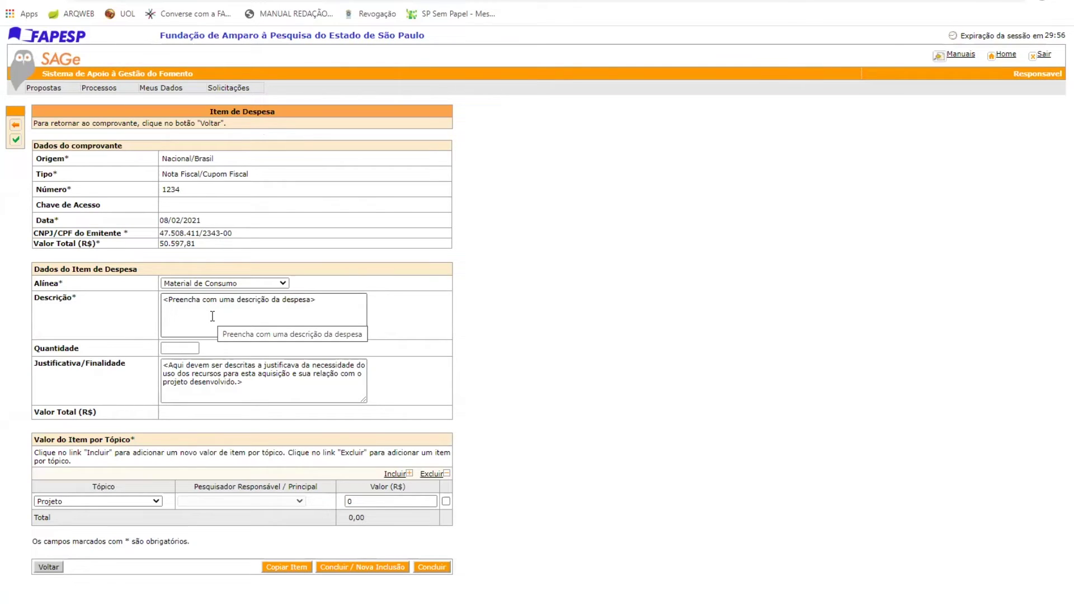
Describe the item as "Reagentes para o experimento 1." with 30.000,00 under Projeto, and conclude it with a new inclusion.
click(204, 314)
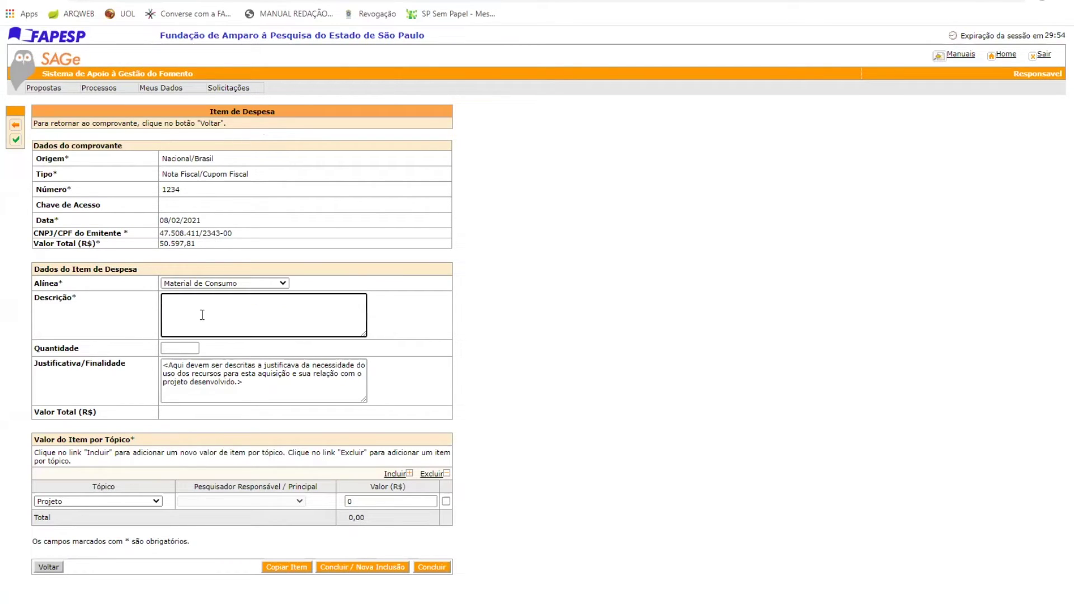
text(Reagentes para o experimento 1.)
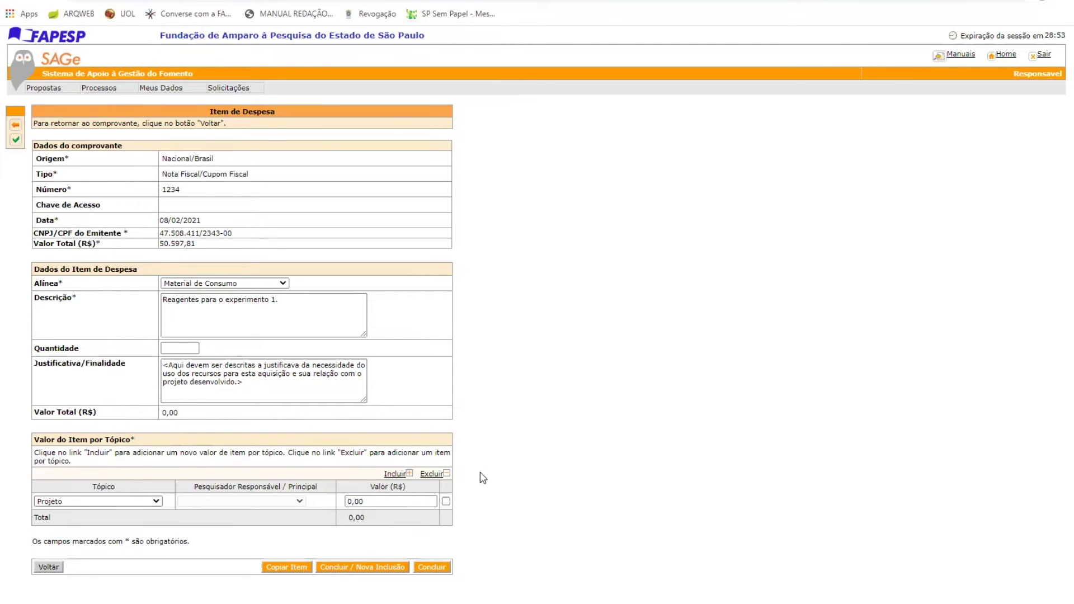
click(390, 503)
text(30.000,0)
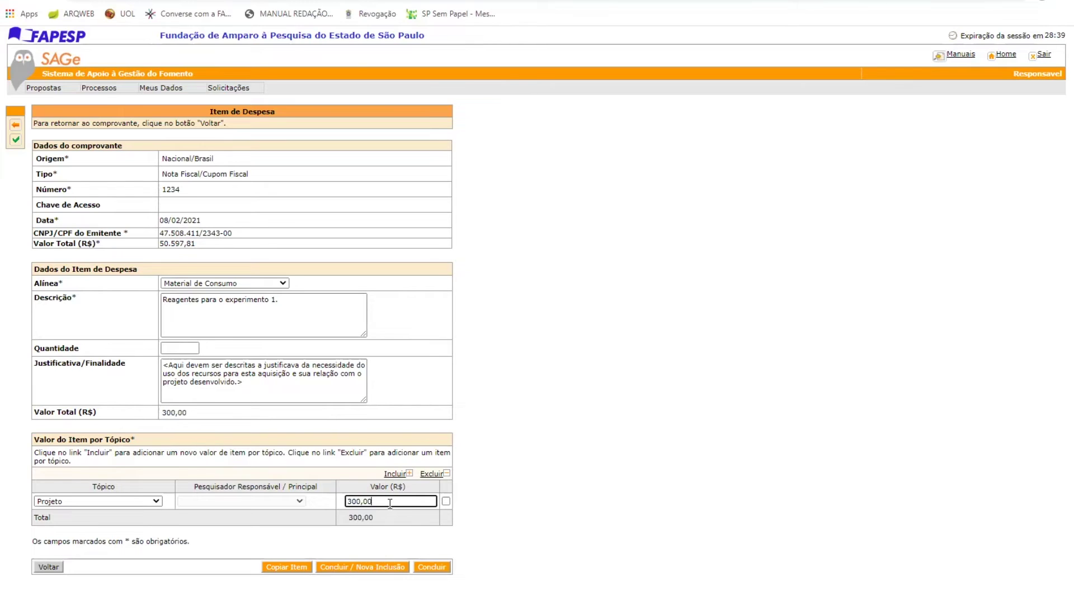
text(0)
click(391, 565)
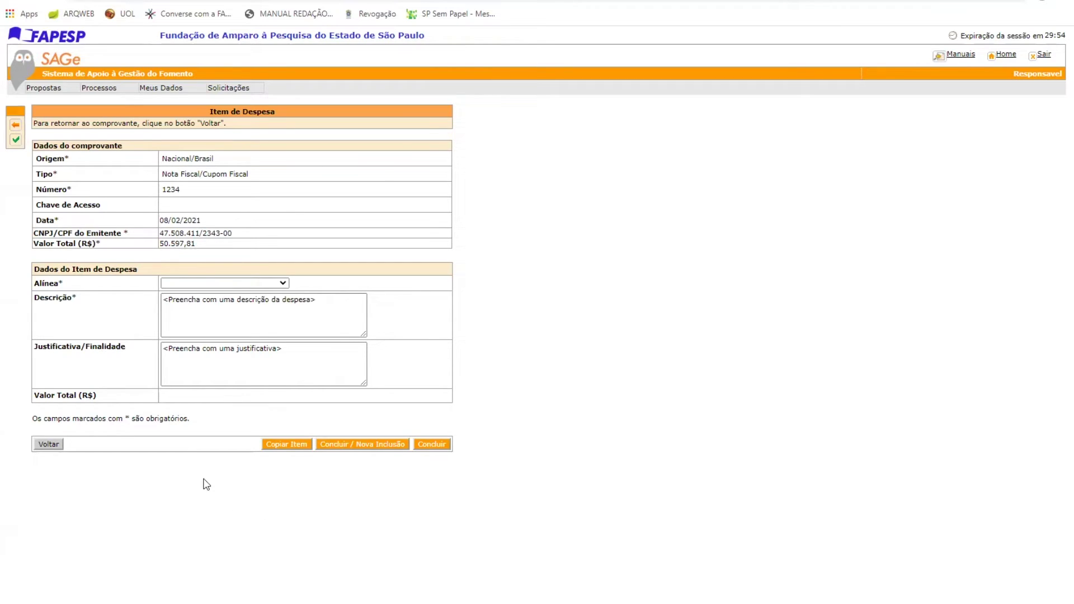
Set the new expense item's Alínea to Material de Consumo and its Descrição to "Vidrarias.".
click(214, 287)
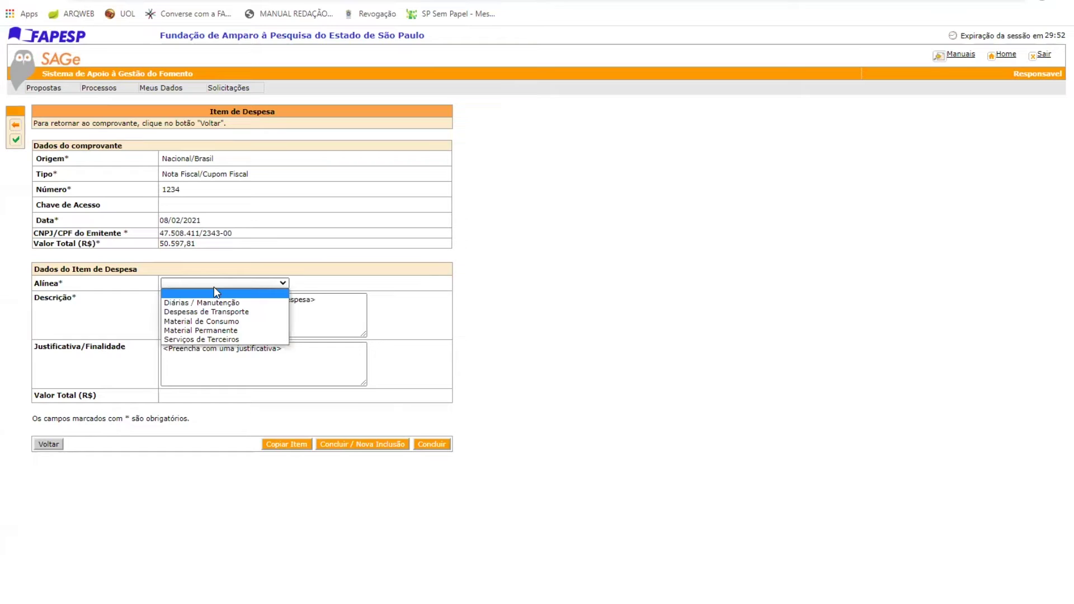
click(219, 320)
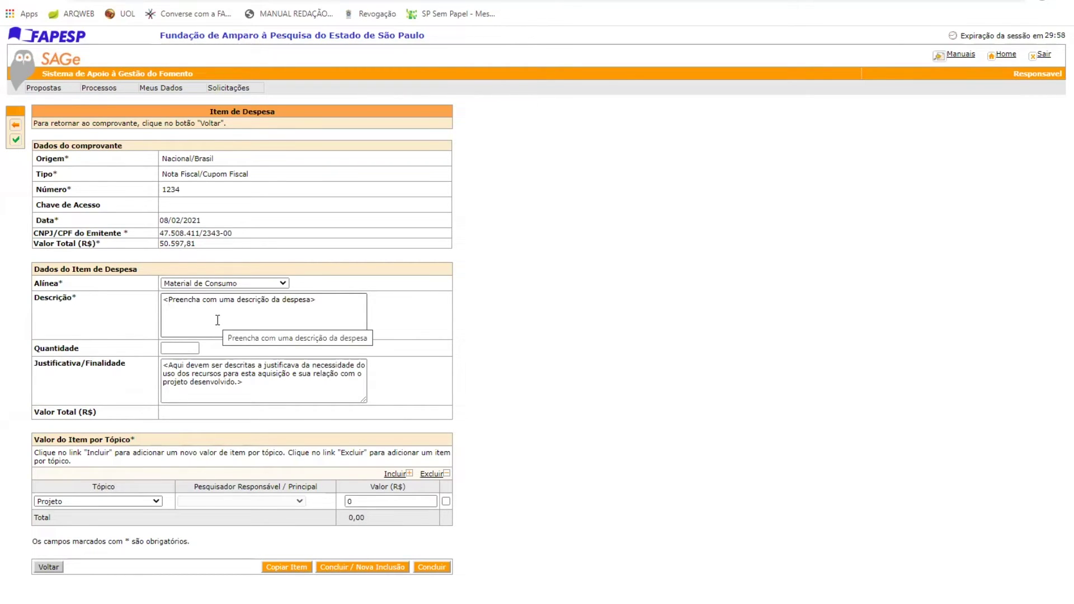
click(216, 318)
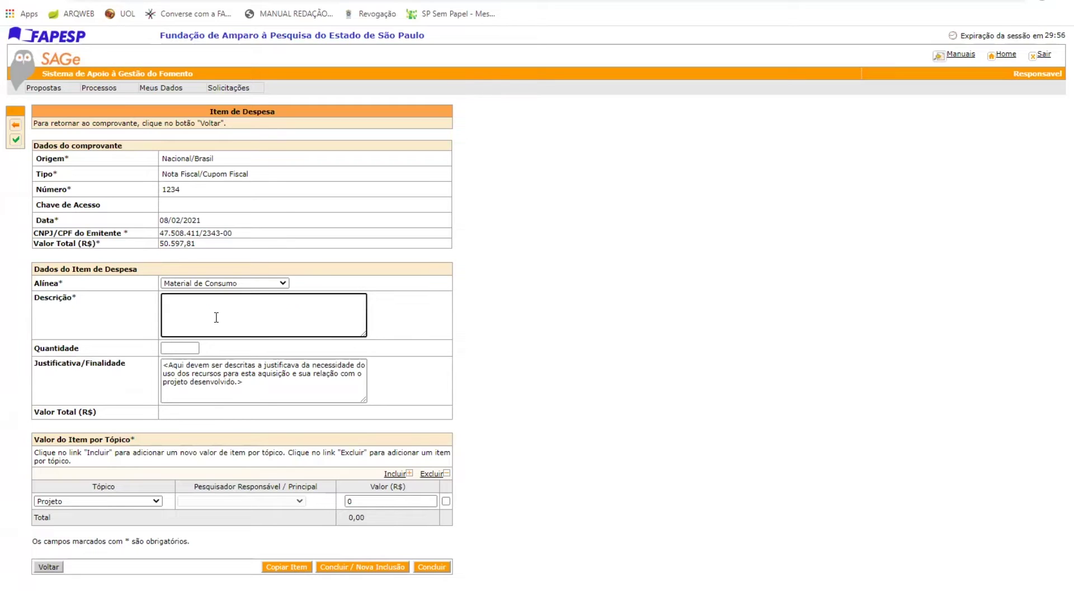
text(Vidrarias.)
Assign the Vidrarias item to the Tópico Custo de Infraestrutura (RT) with a Valor of 20.597,81 and conclude the item.
click(159, 503)
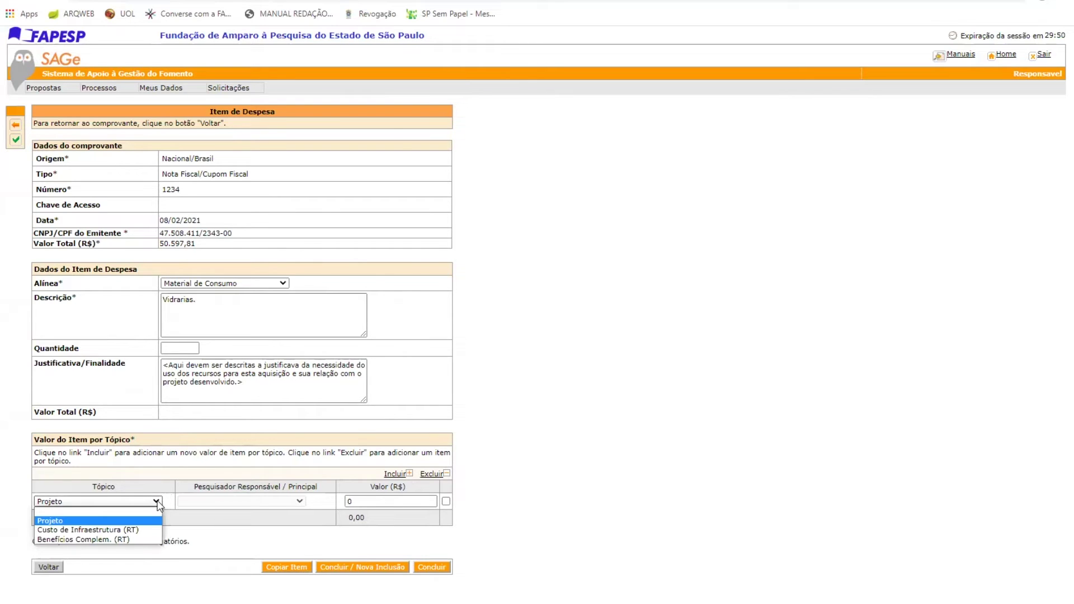
click(151, 530)
click(371, 502)
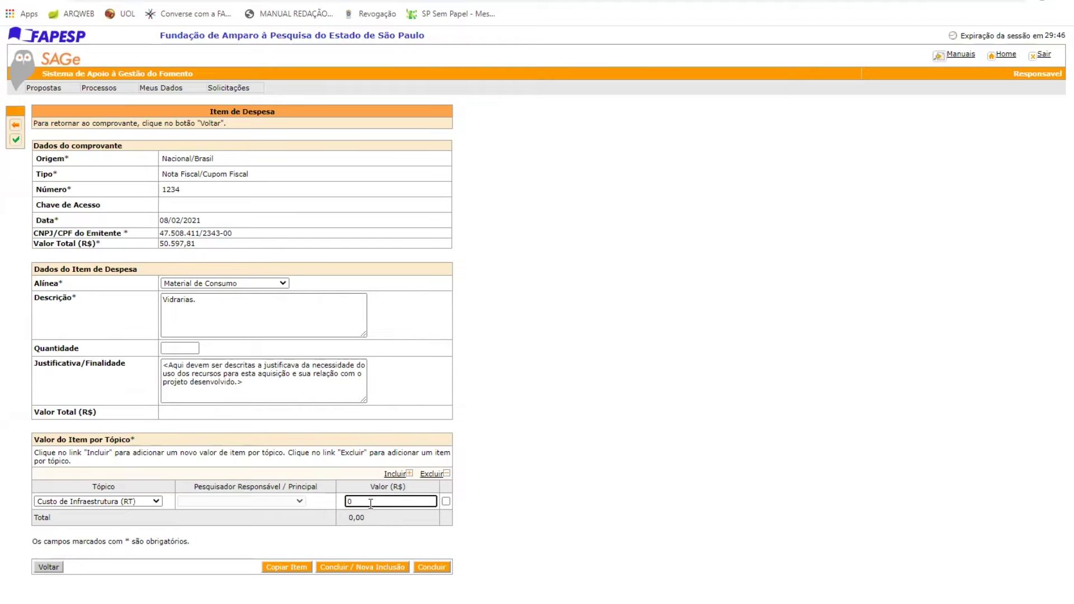
text(20.597,81)
click(425, 569)
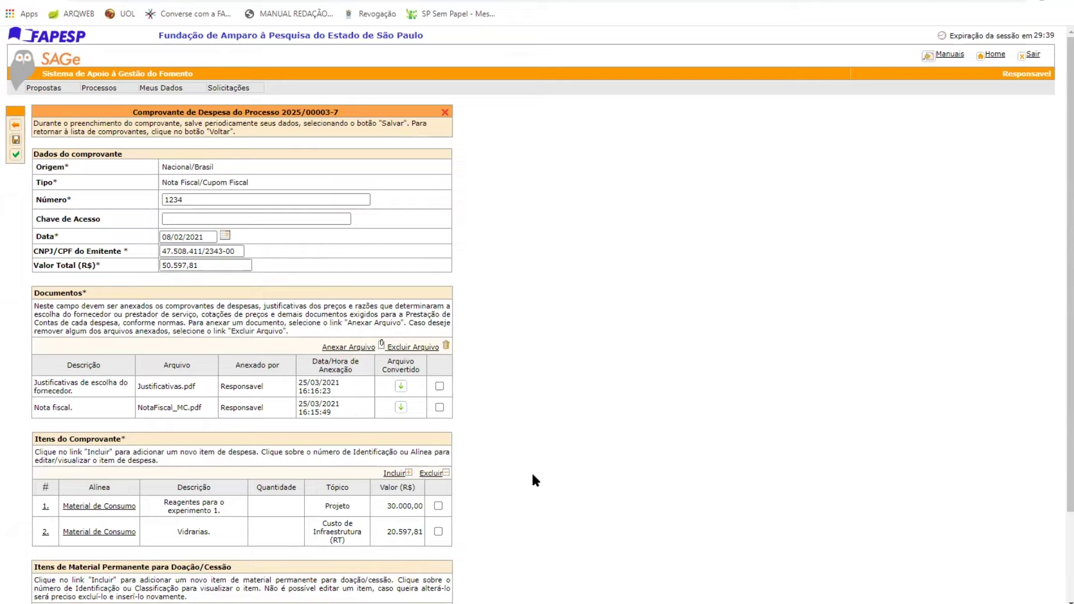
Conclude the Nota Fiscal/Cupom Fiscal voucher, declaring "Confirmo entrega/prestação de serviços" for the received materials and services.
scroll(531, 471, down, 3)
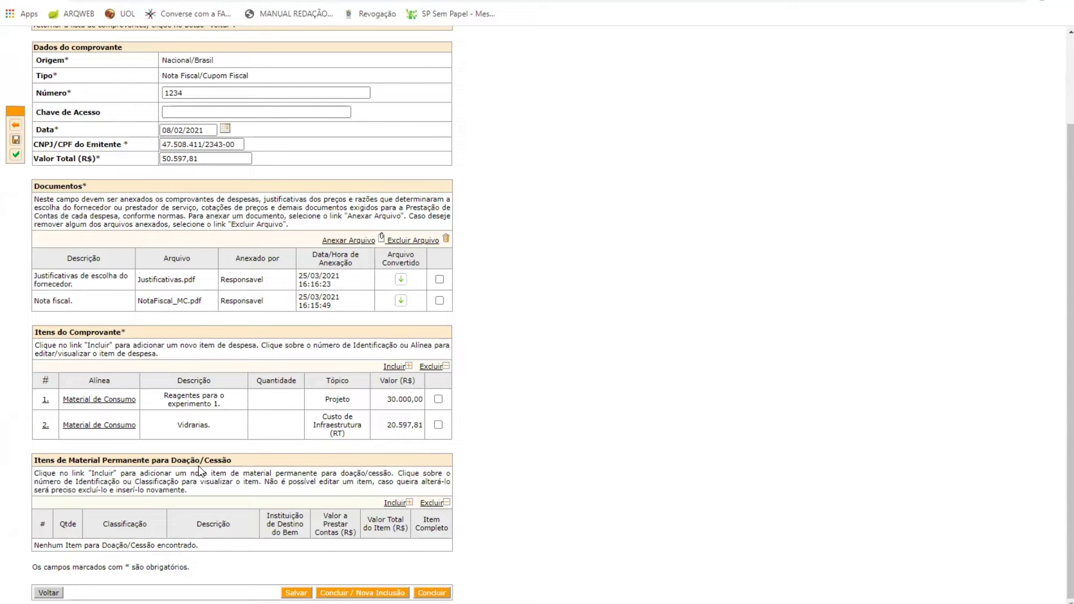
click(431, 594)
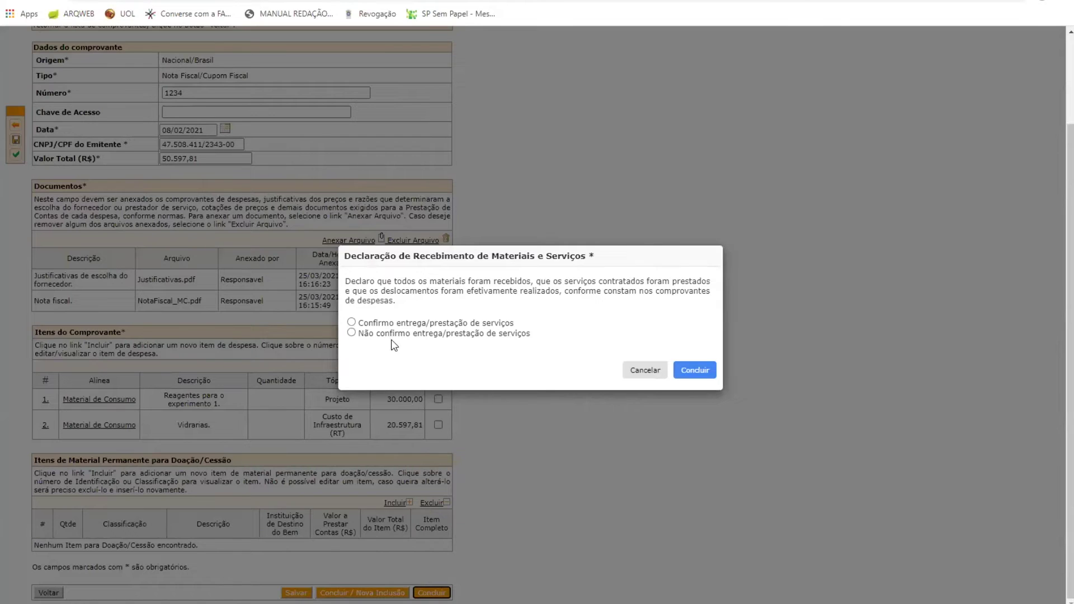
click(352, 322)
click(695, 373)
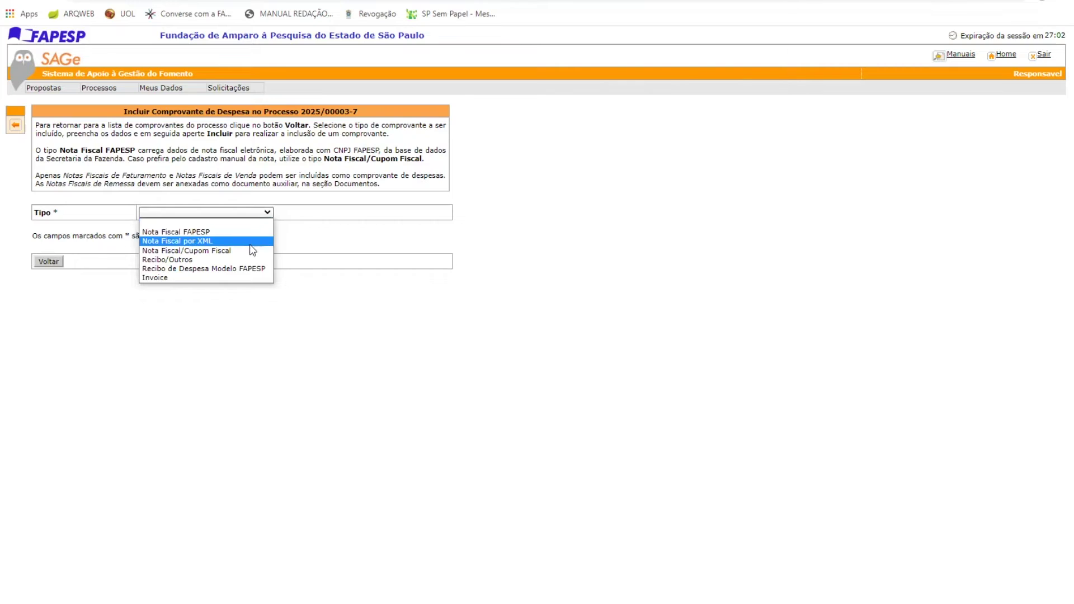
Choose Recibo/Outros as the new voucher's Tipo, with Número 1234 and Data 08/03/2021.
click(250, 261)
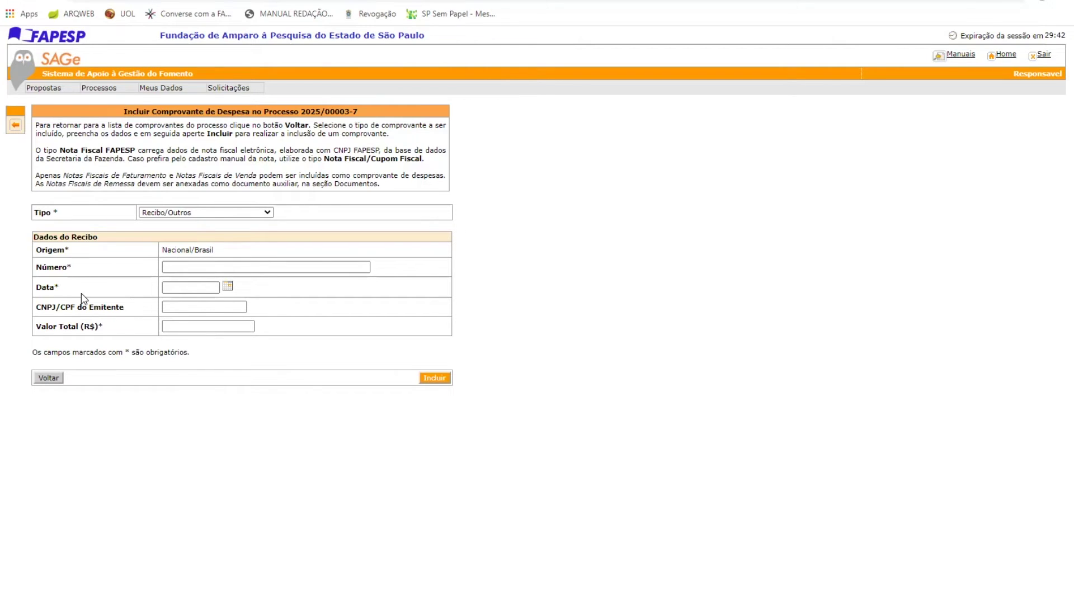
click(239, 268)
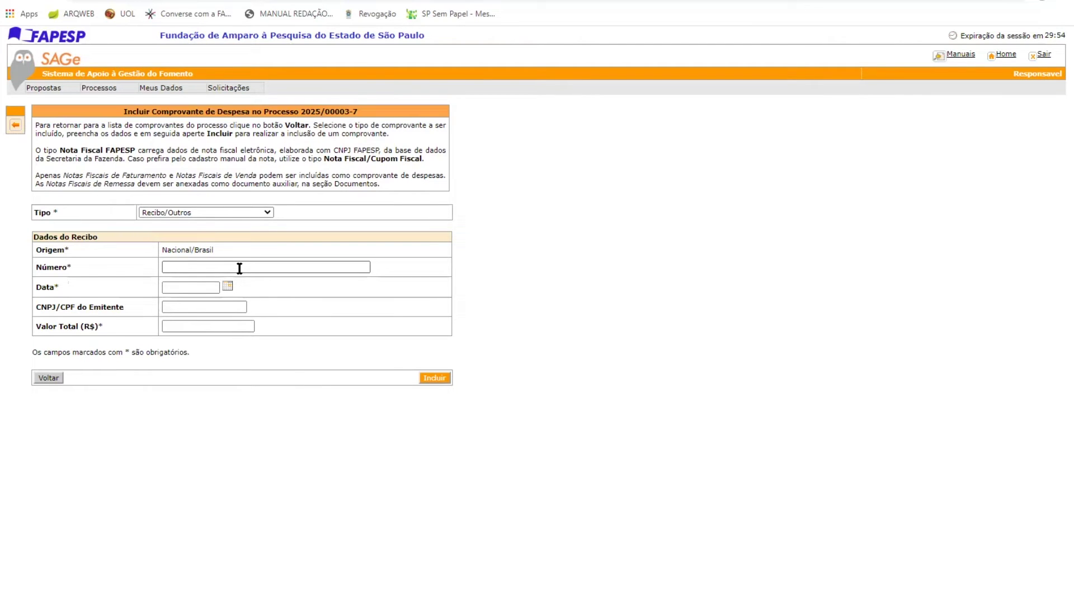
click(224, 267)
click(218, 289)
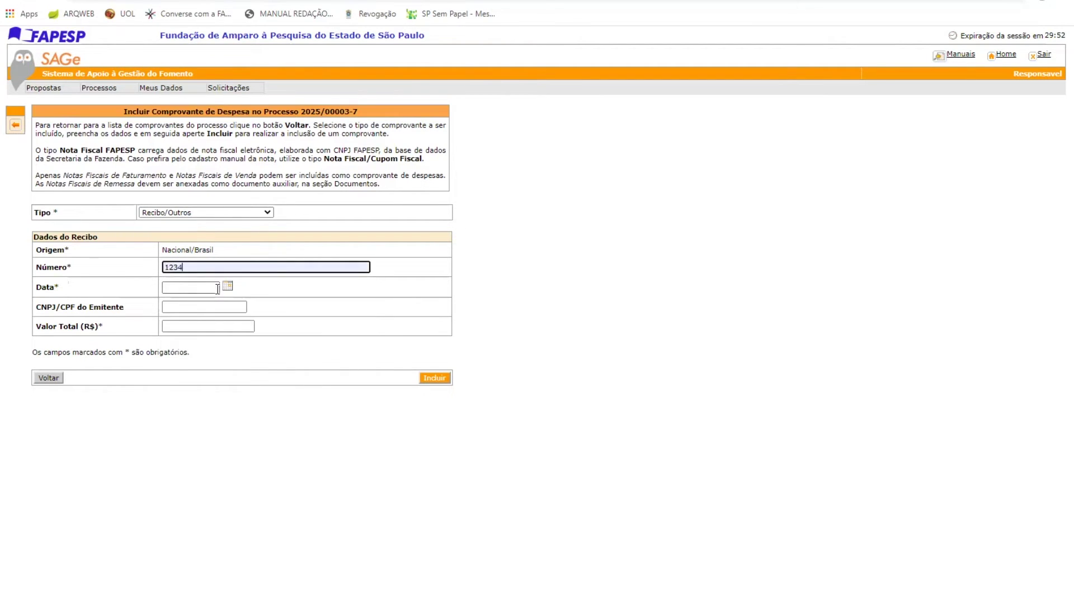
click(227, 285)
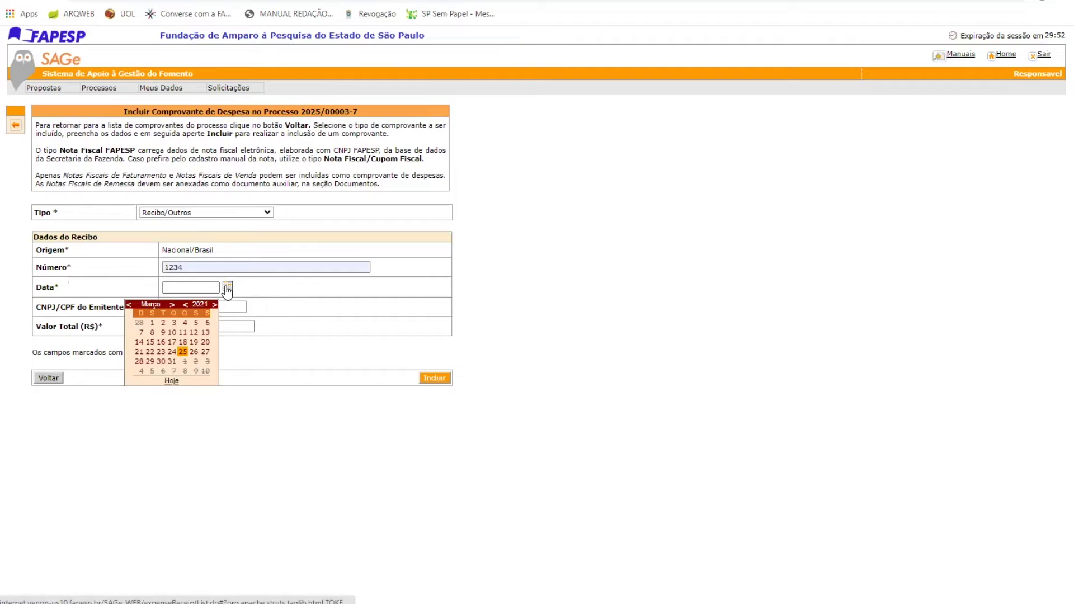
click(152, 331)
Fill in the issuer's CPF, set Valor Total to 1.000,00 and confirm the receipt voucher's inclusion.
click(169, 307)
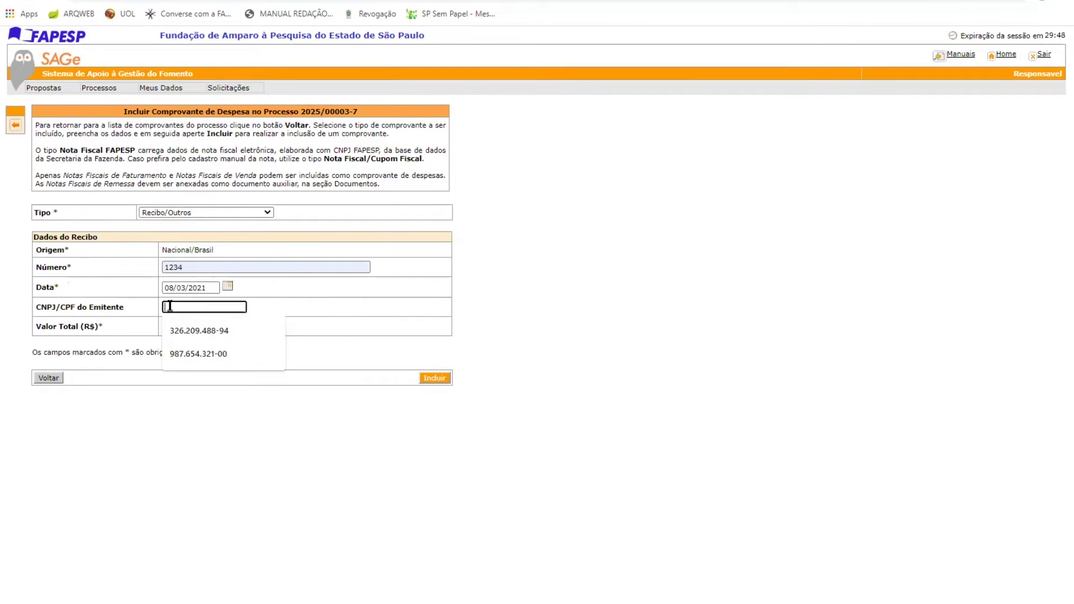
click(179, 353)
click(184, 326)
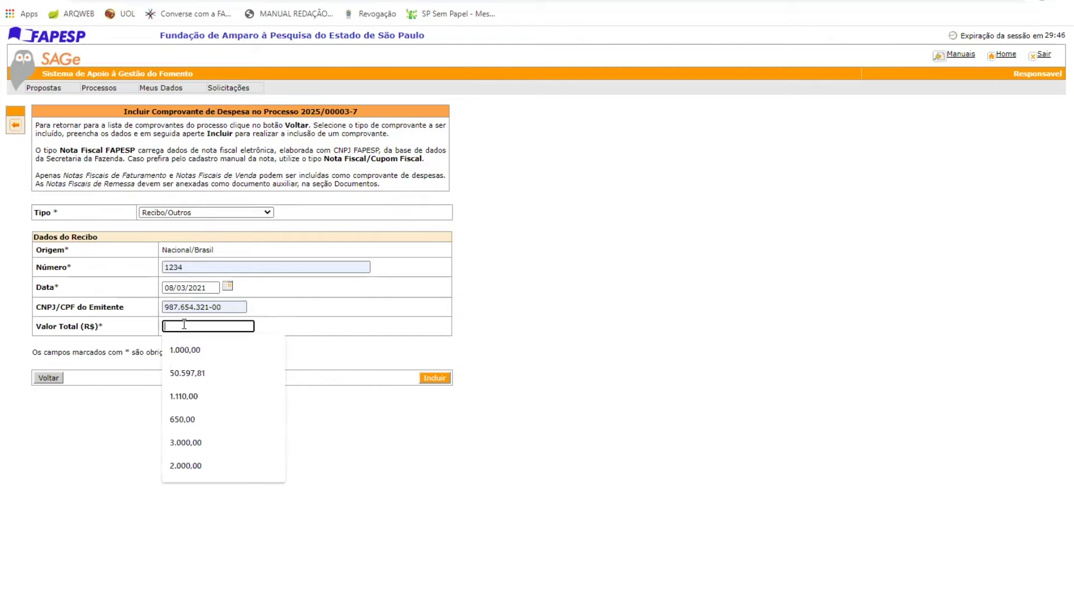
click(186, 345)
click(424, 379)
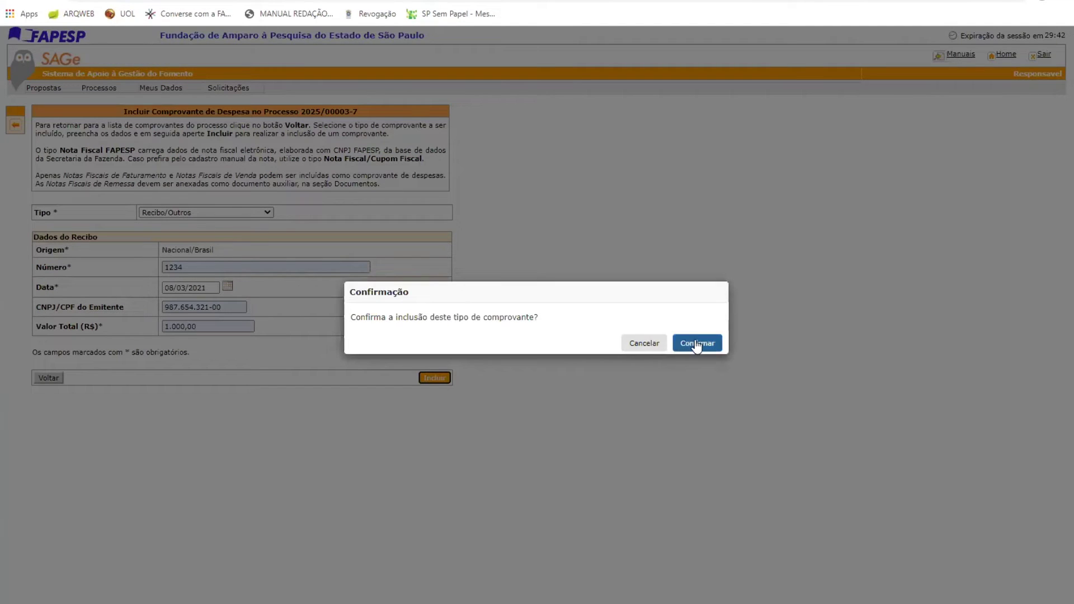
click(697, 344)
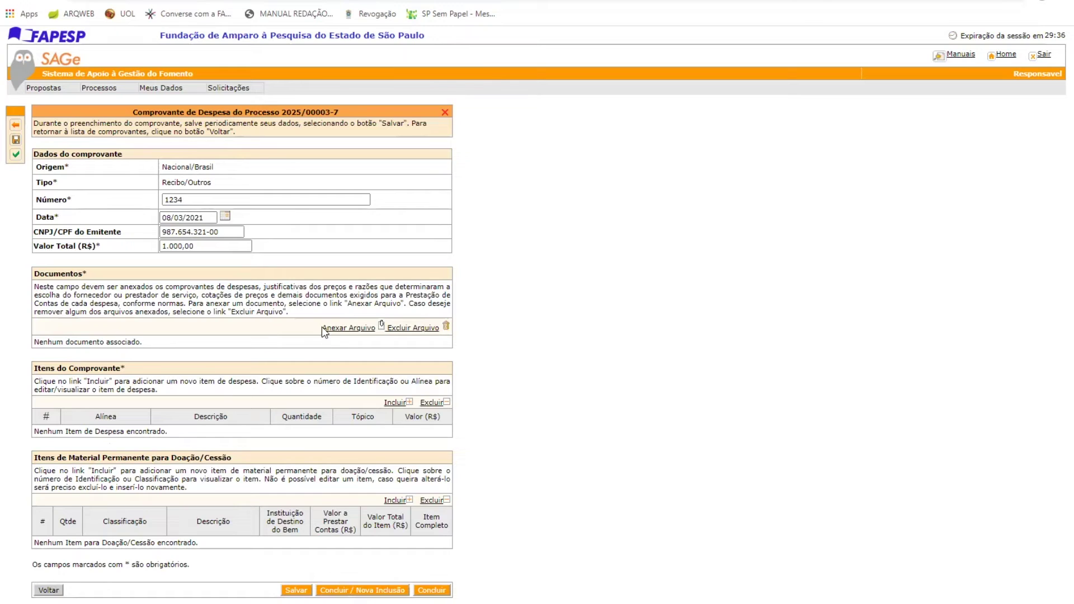
Attach Recibo.pdf to the receipt voucher with the Descrição "Recibo de pagamento.".
click(342, 329)
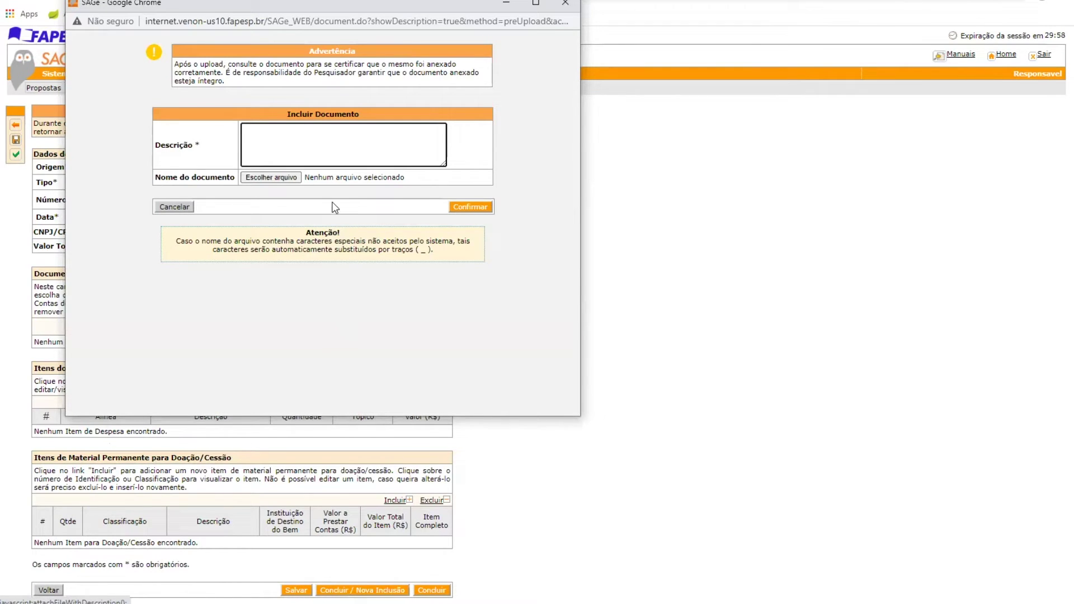
click(278, 177)
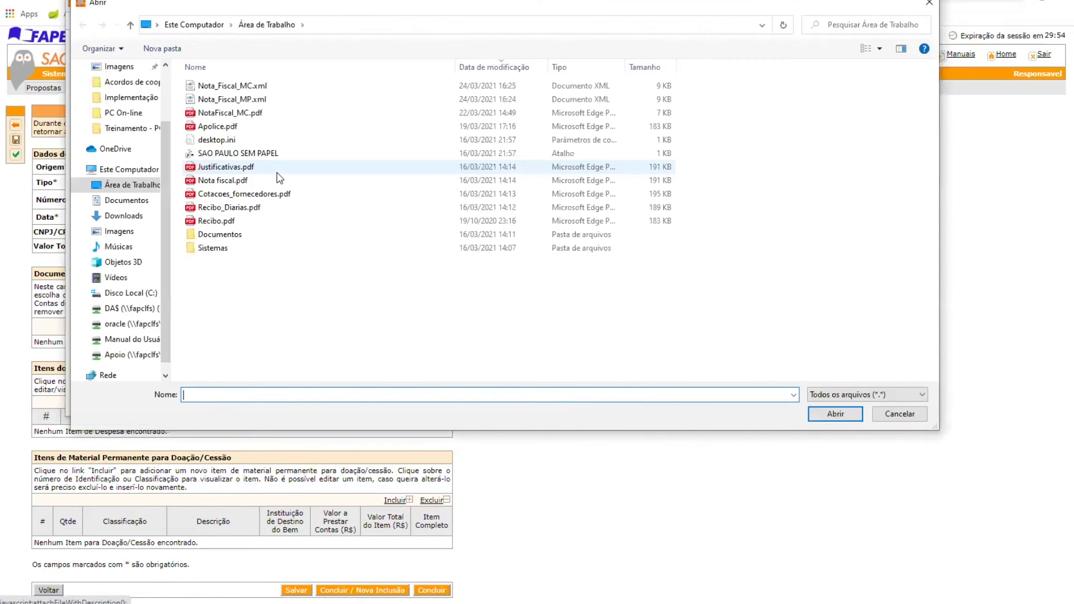
double_click(265, 220)
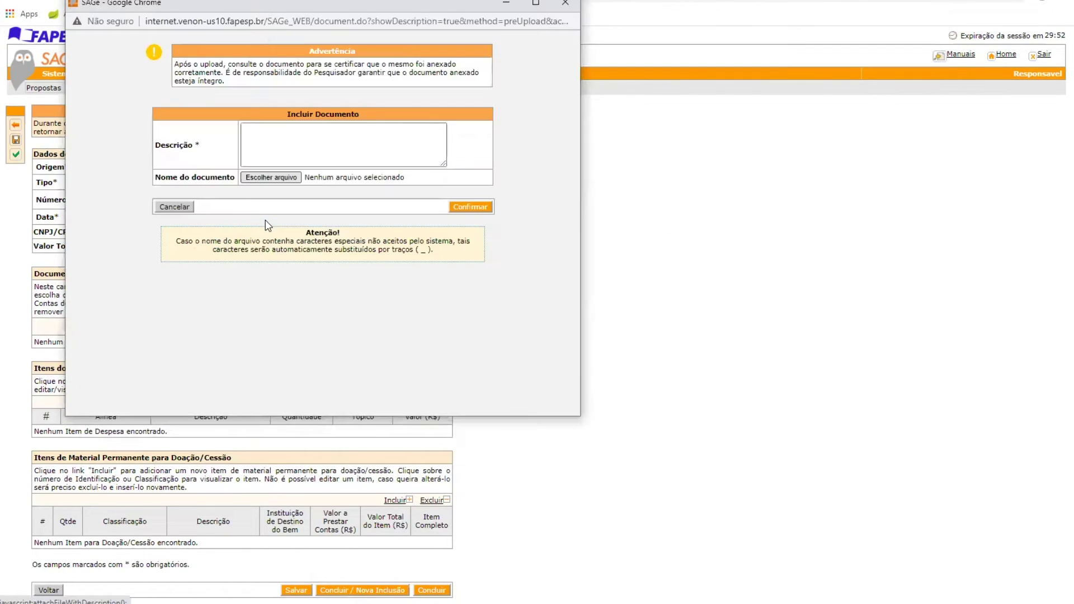
click(281, 150)
text(Recibo de p)
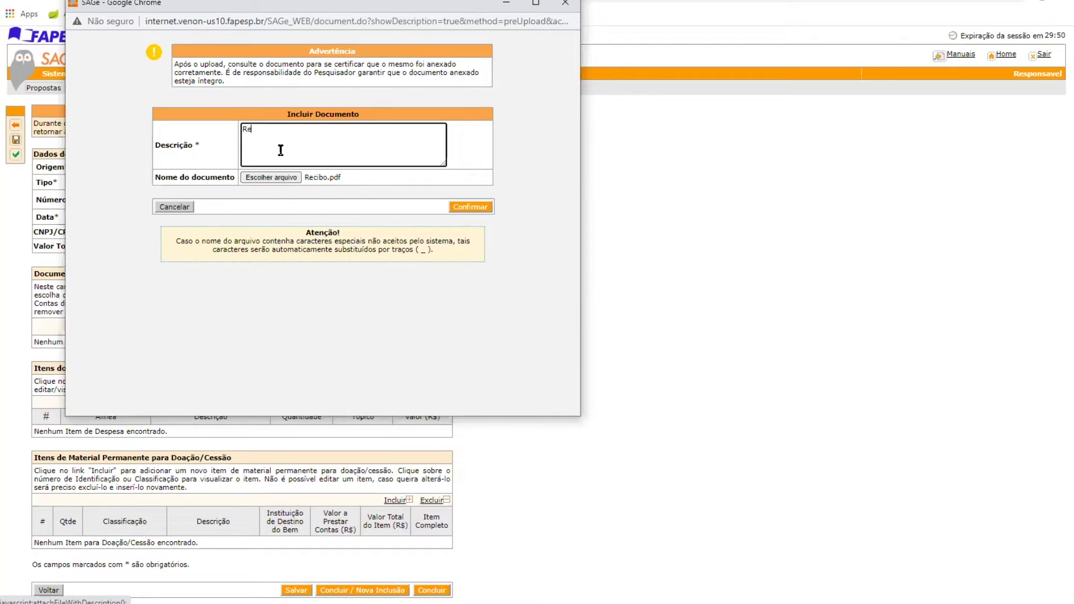
text(agamento.)
click(470, 207)
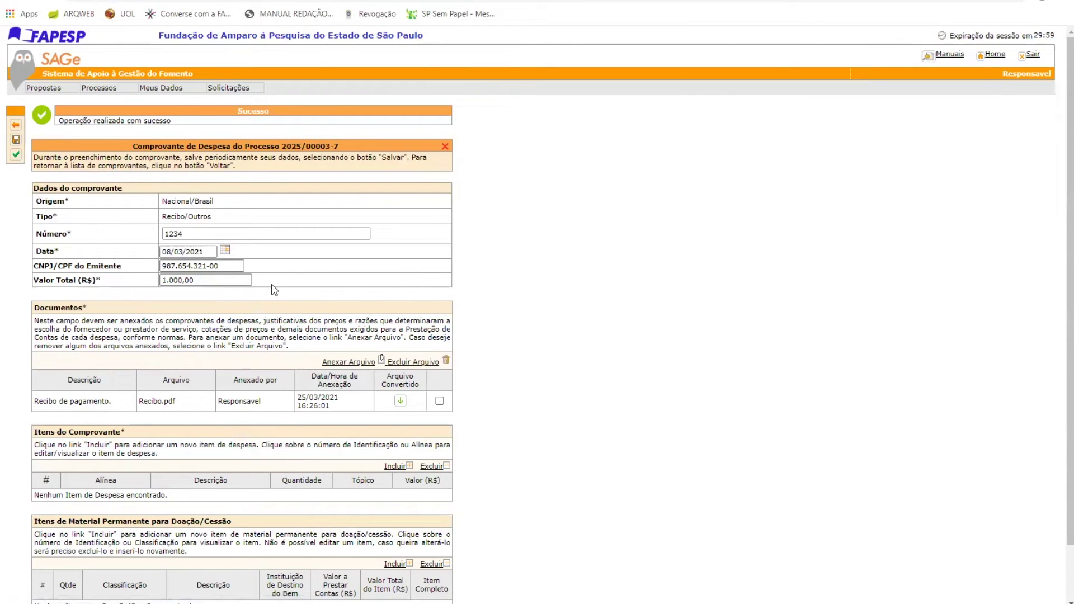
Attach Apolice.pdf to the receipt voucher with the Descrição "apólice do seguro.".
click(347, 362)
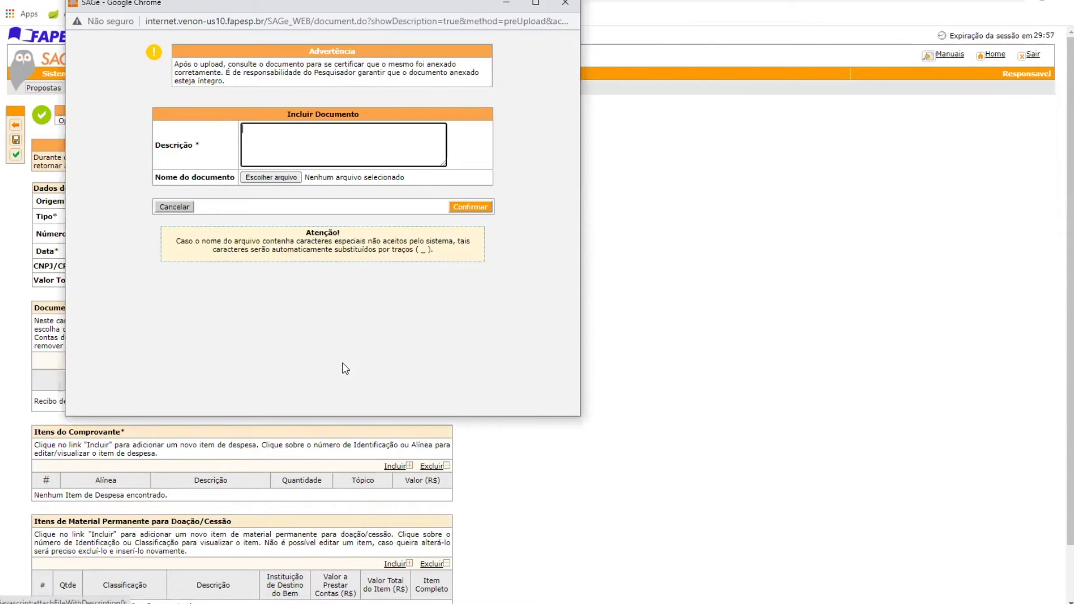
click(253, 180)
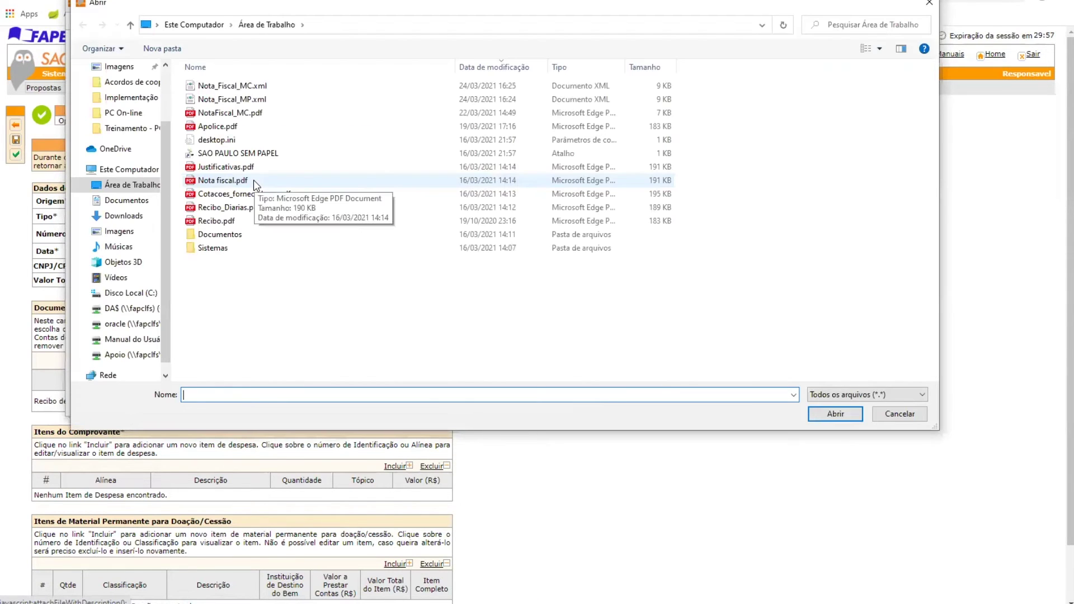
double_click(244, 126)
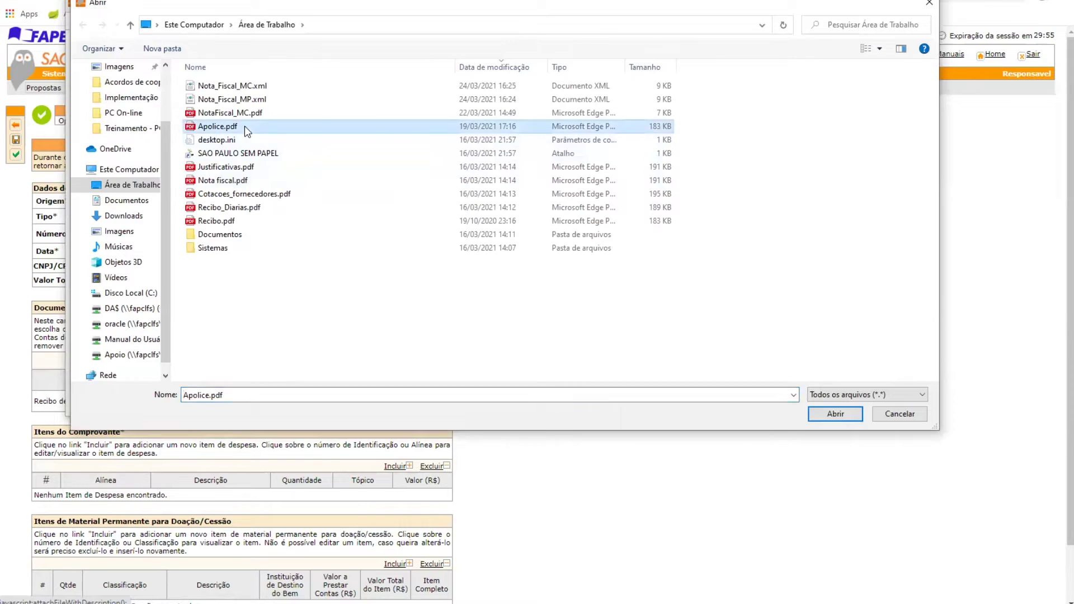
click(287, 151)
text(a)
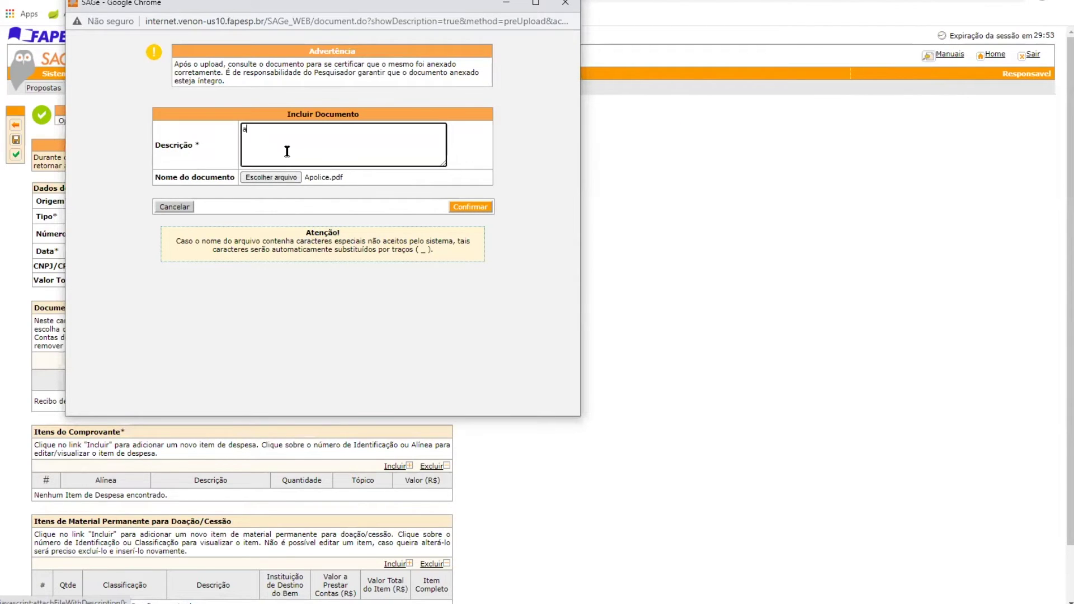
text(pólice do seguro.)
click(453, 207)
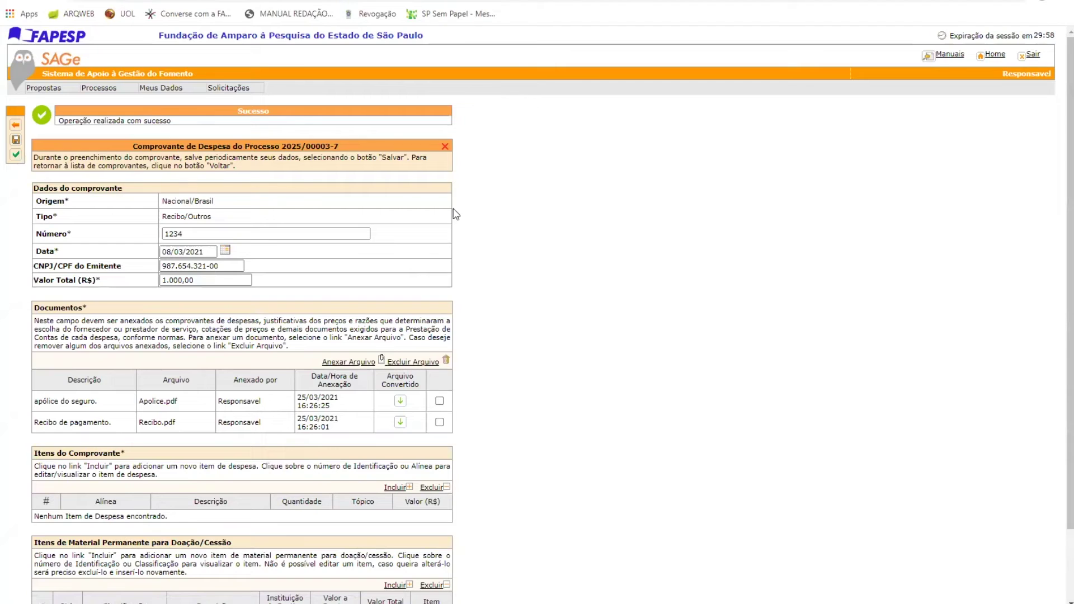
Start a new expense item in the receipt's Itens do Comprovante and set its Alínea to Serviços de Terceiros.
scroll(321, 350, down, 1)
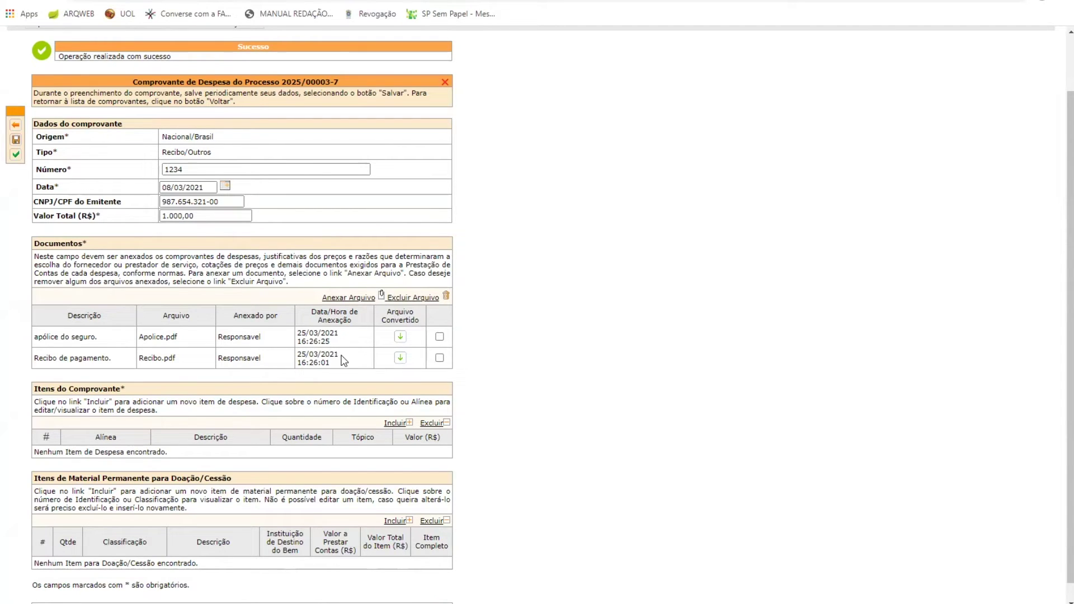
click(386, 420)
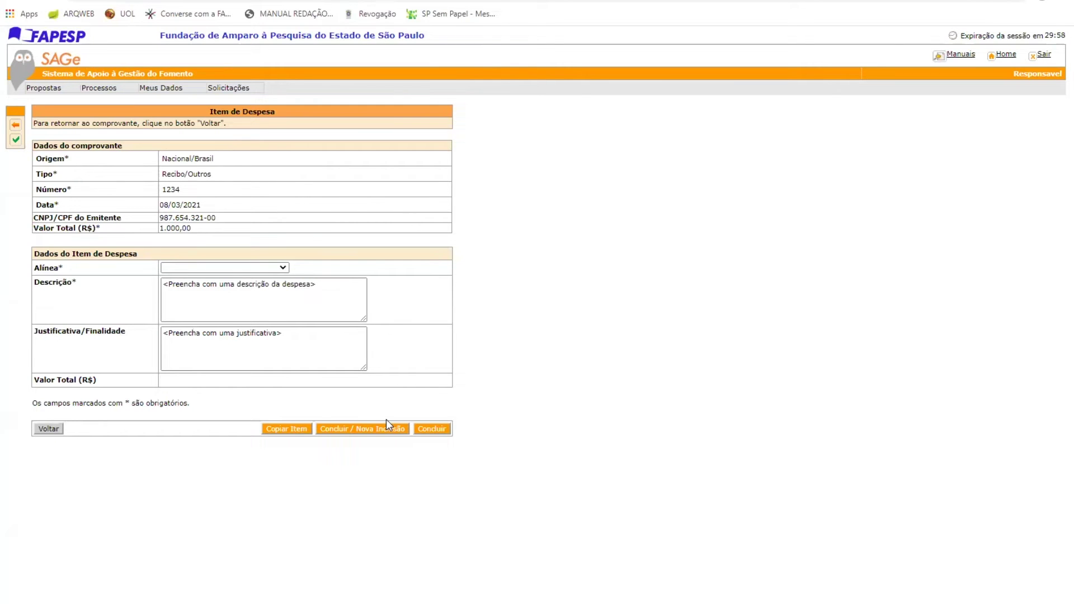
click(204, 267)
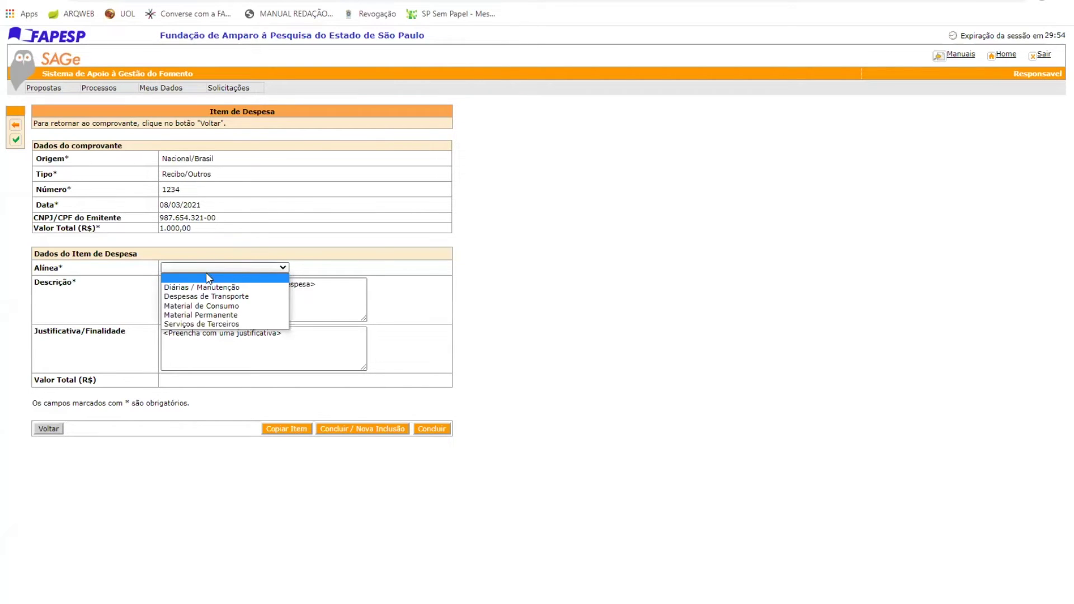
click(215, 324)
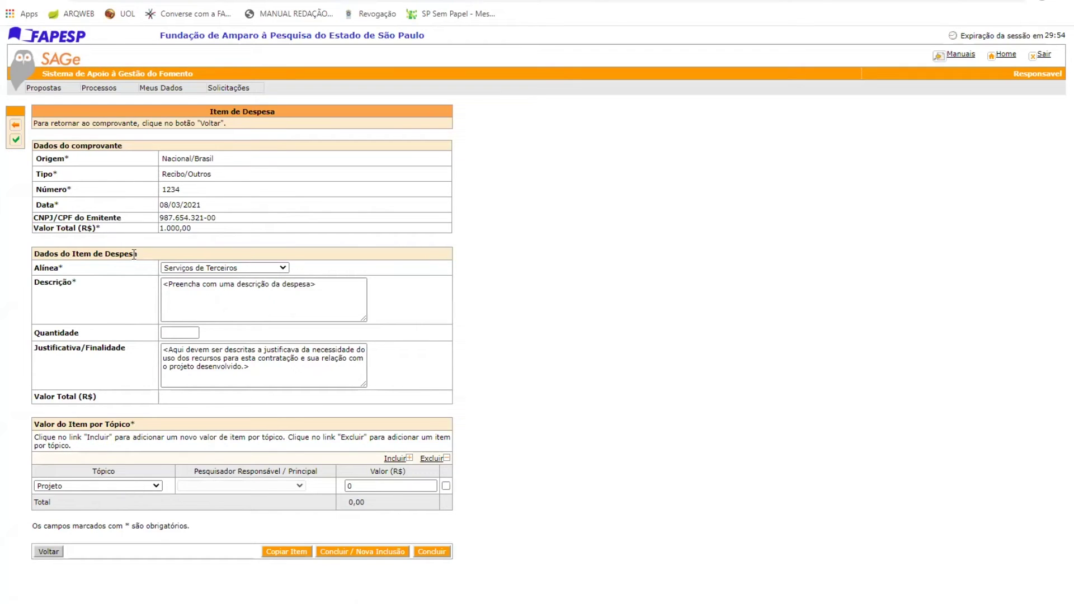
Describe the Serviços de Terceiros expense item as "Seguro viagem para participação no congresso XXX.".
click(206, 284)
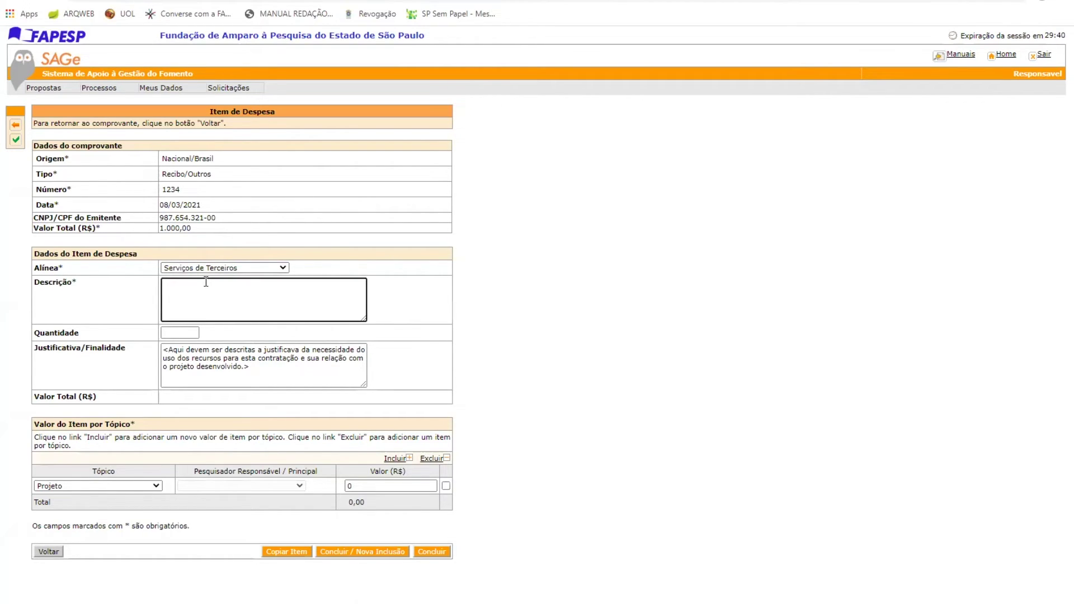
text(Seguro viagem para participação no congresso XXX.)
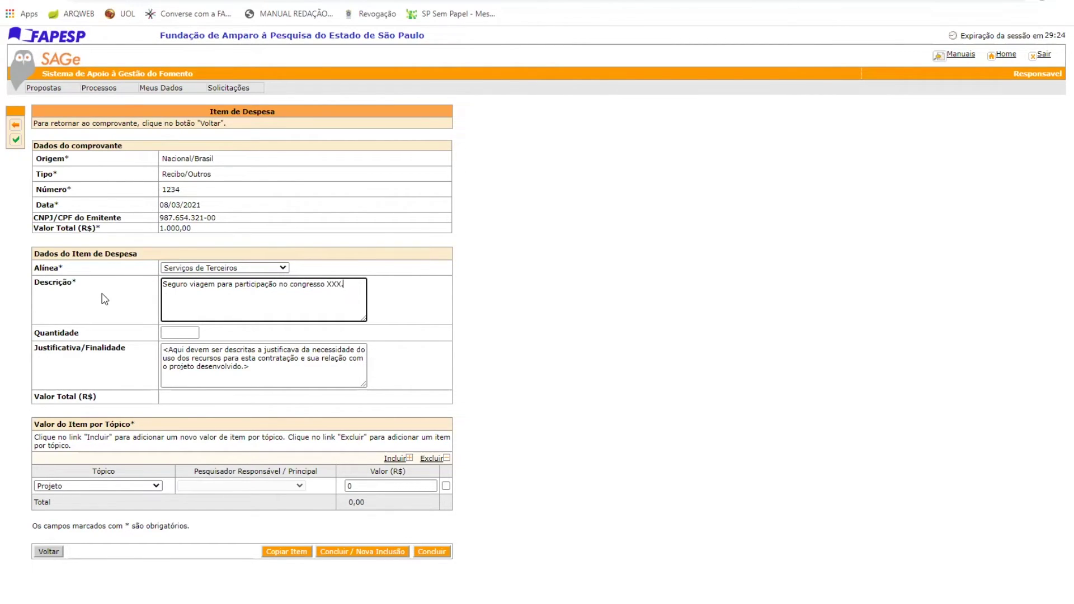
mouse_move(172, 364)
Allocate 1.000,00 of the item to the Tópico Benefícios Complem. (RT) with Responsavel as researcher, and conclude the item.
click(157, 485)
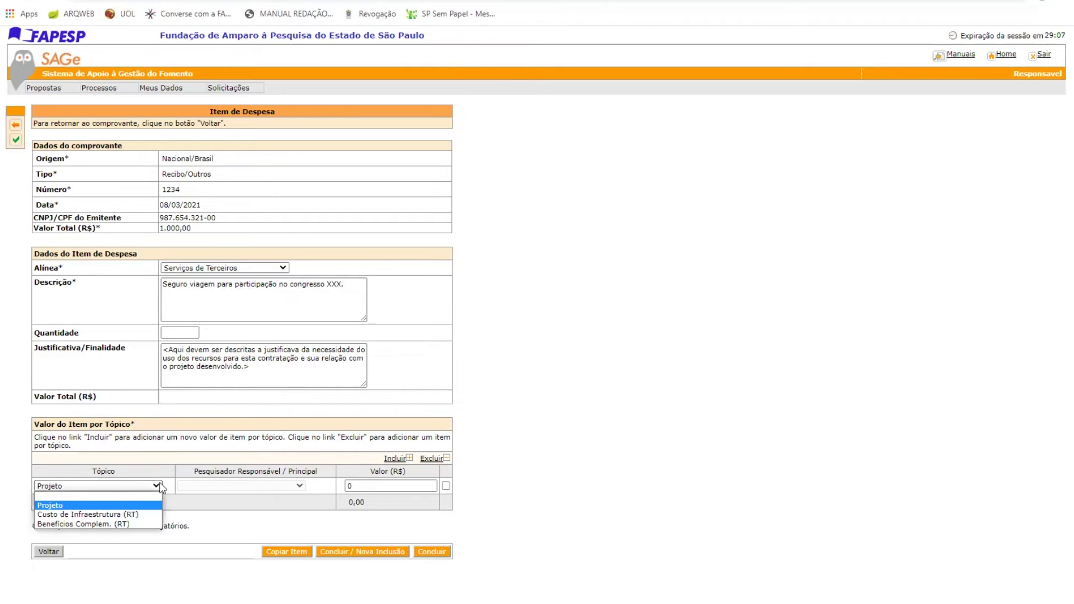
click(146, 524)
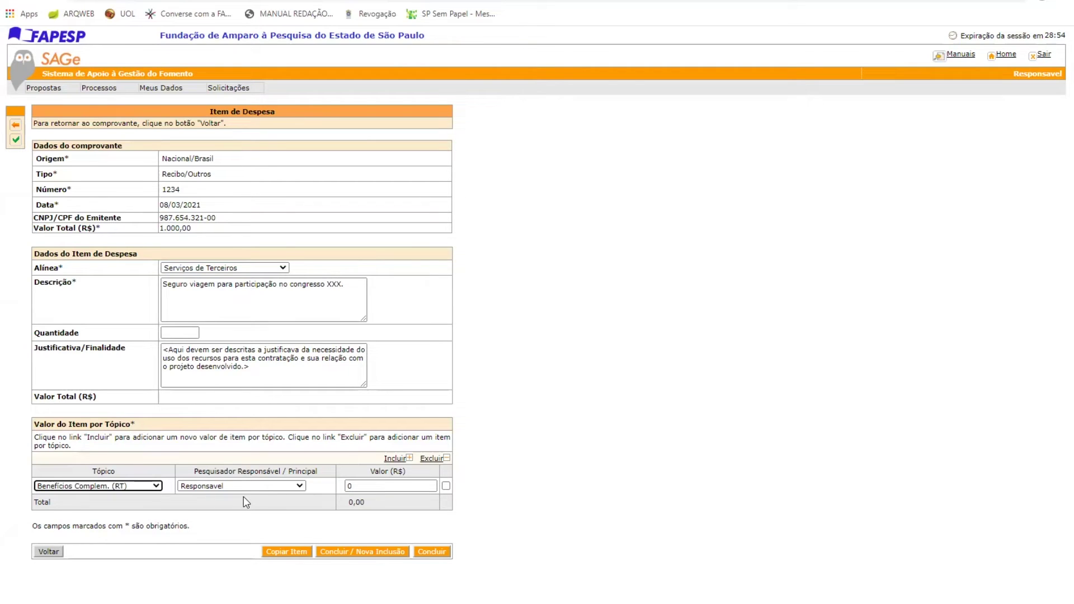
click(300, 486)
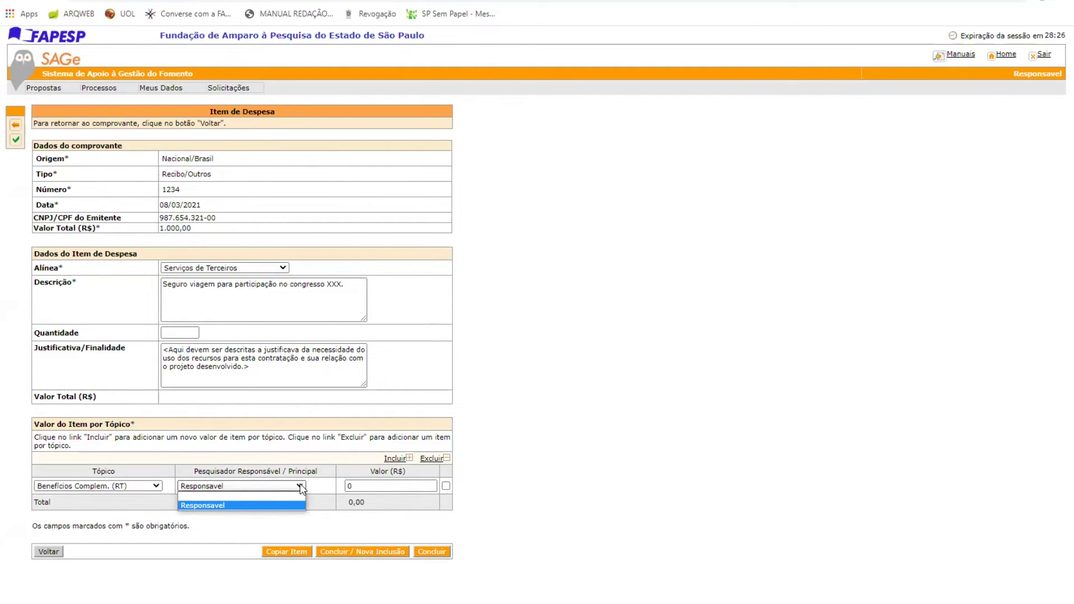
click(302, 489)
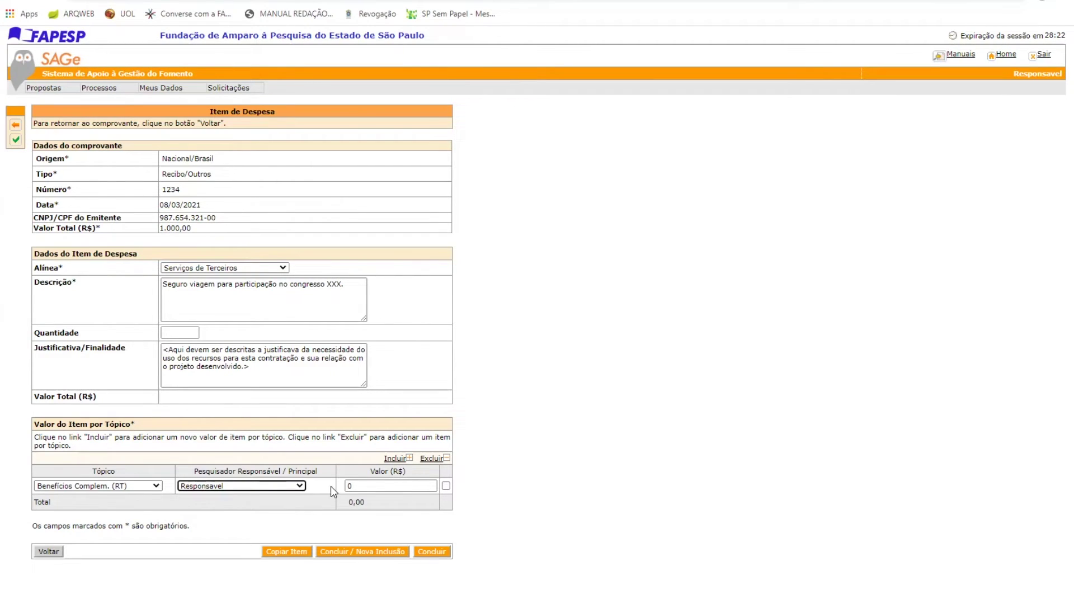
click(378, 487)
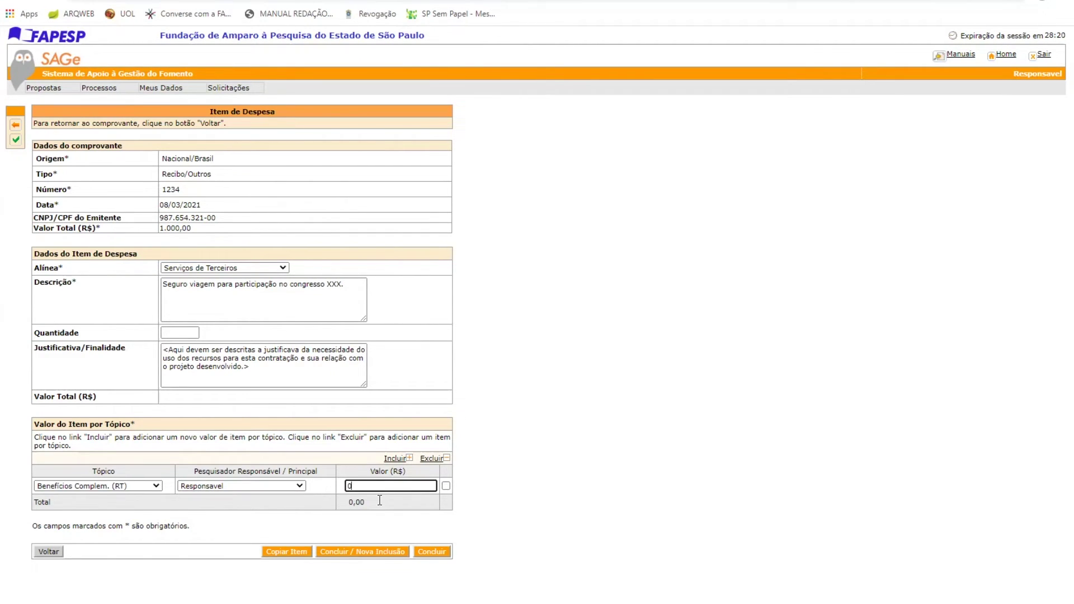
text(1.000,00)
click(432, 552)
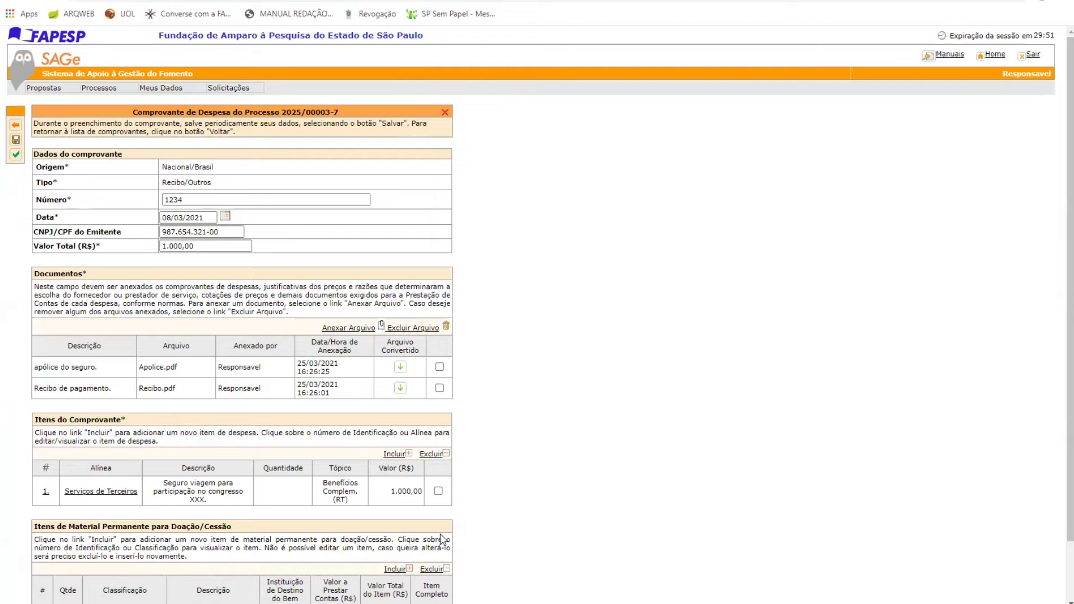
Save the Recibo/Outros voucher and return to the process's list of vouchers.
scroll(442, 541, down, 2)
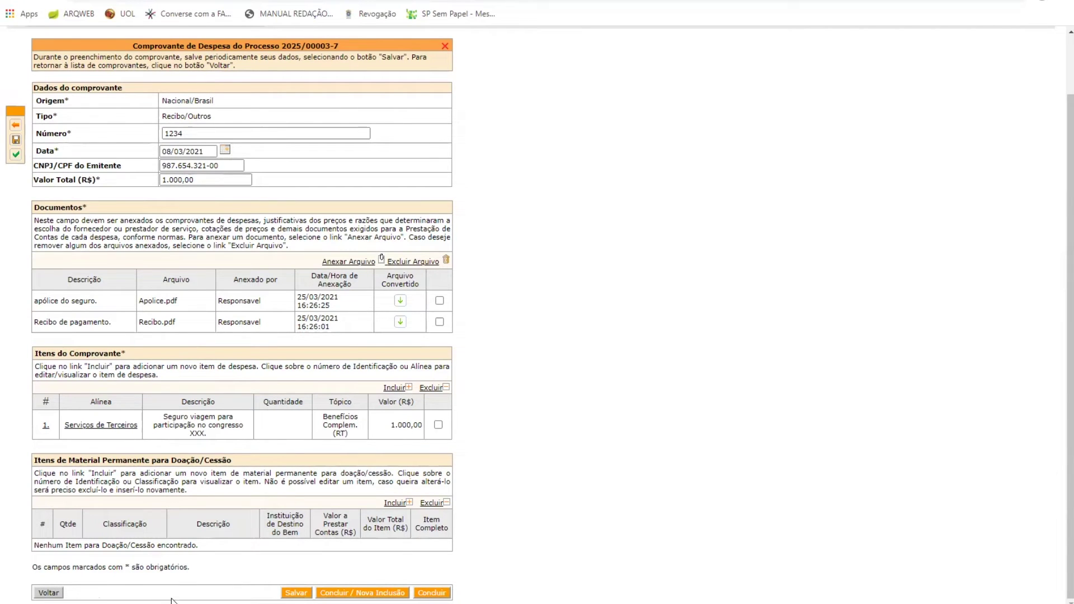
click(290, 594)
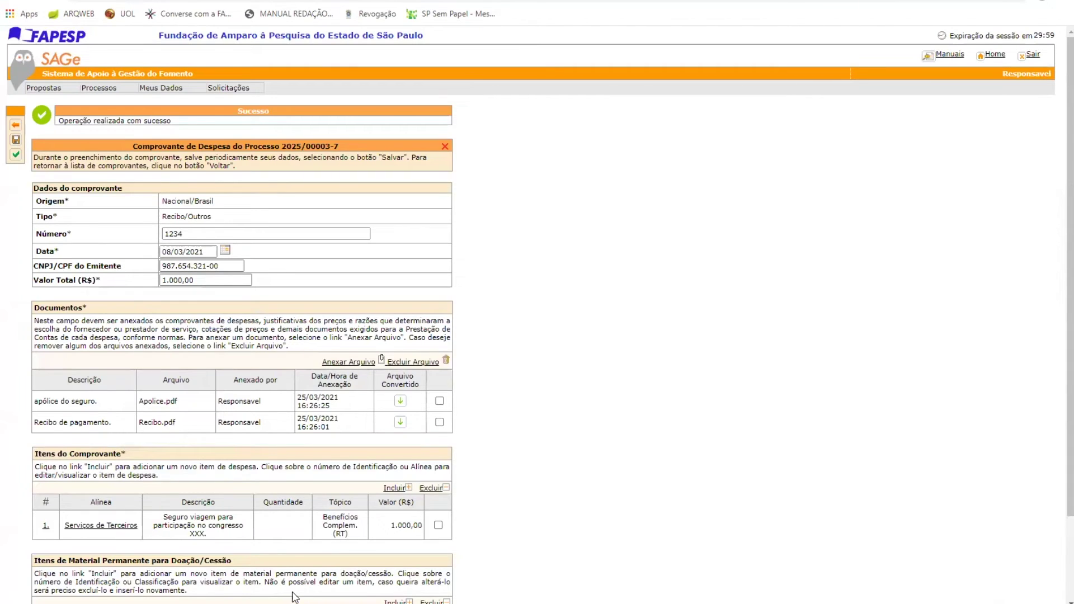
scroll(279, 588, down, 2)
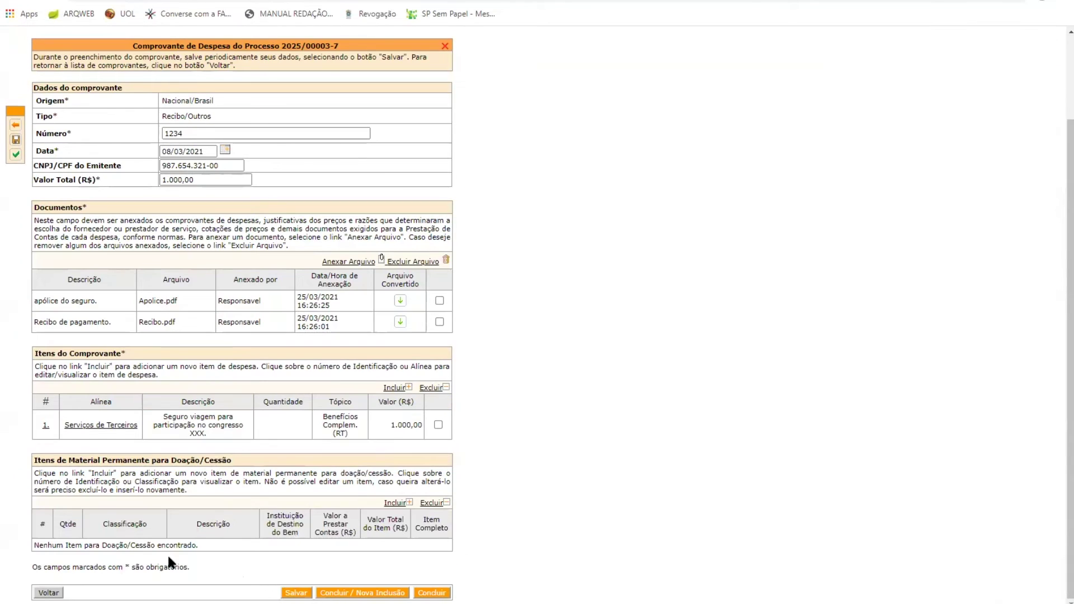
click(54, 592)
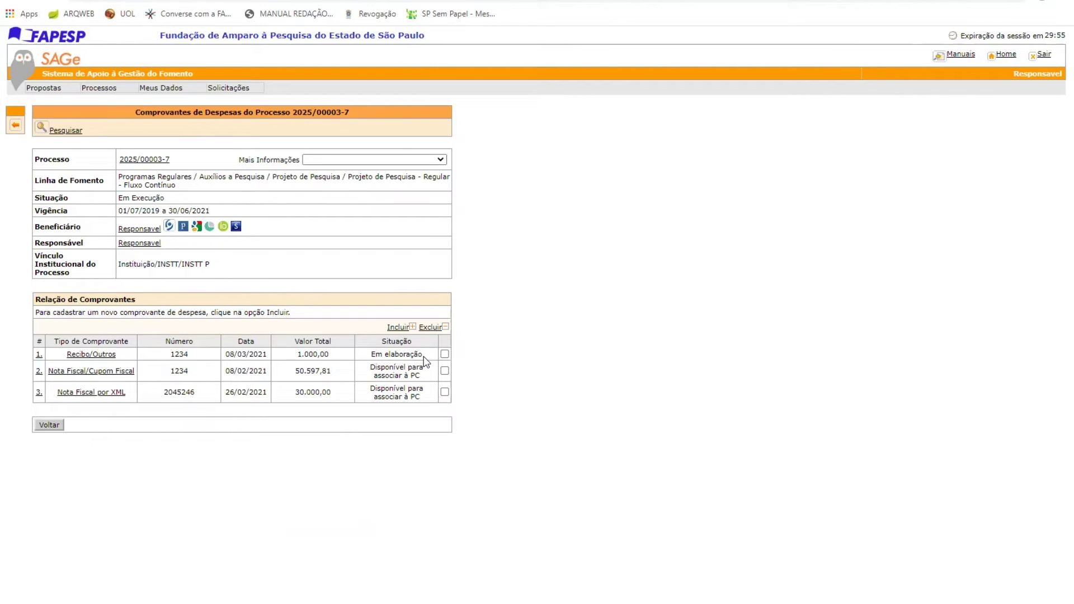
Reopen the Recibo/Outros voucher and conclude it with "Confirmo entrega/prestação de serviços", continuing to a new inclusion.
click(91, 355)
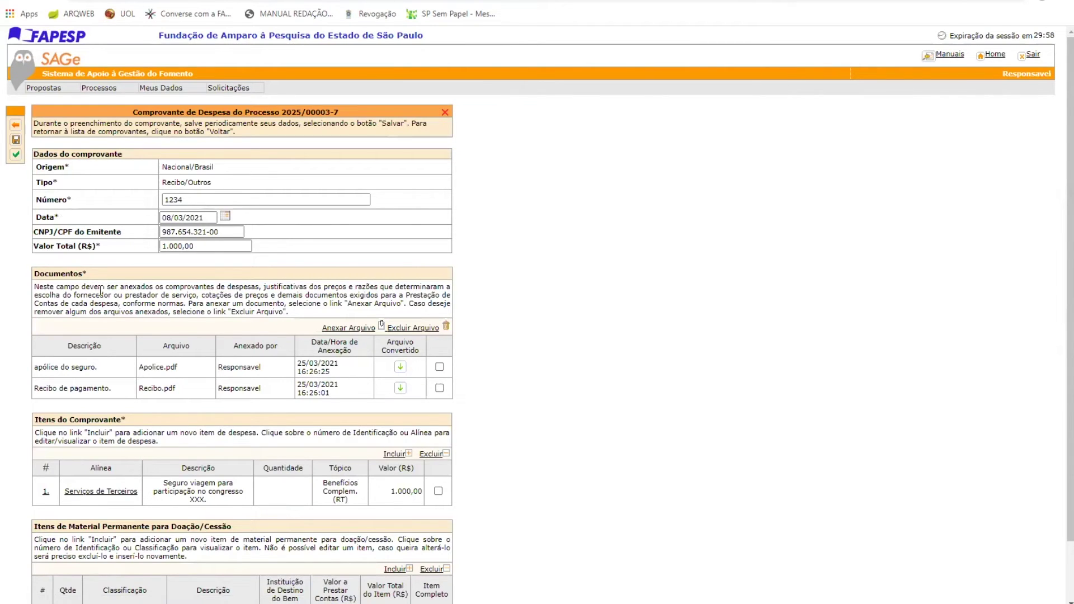
scroll(185, 425, down, 1)
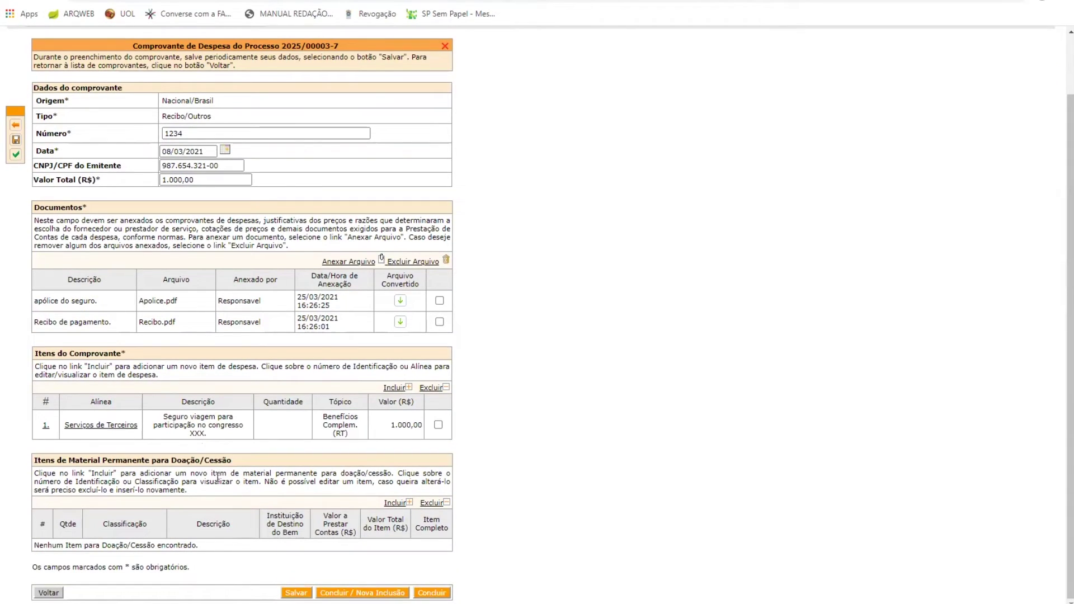
click(348, 594)
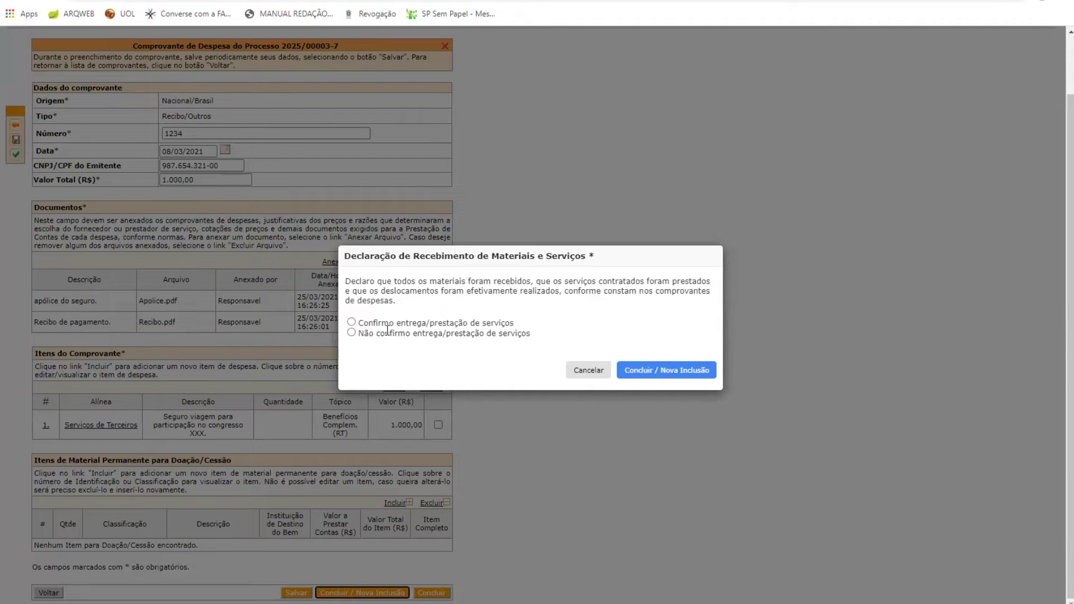
click(352, 323)
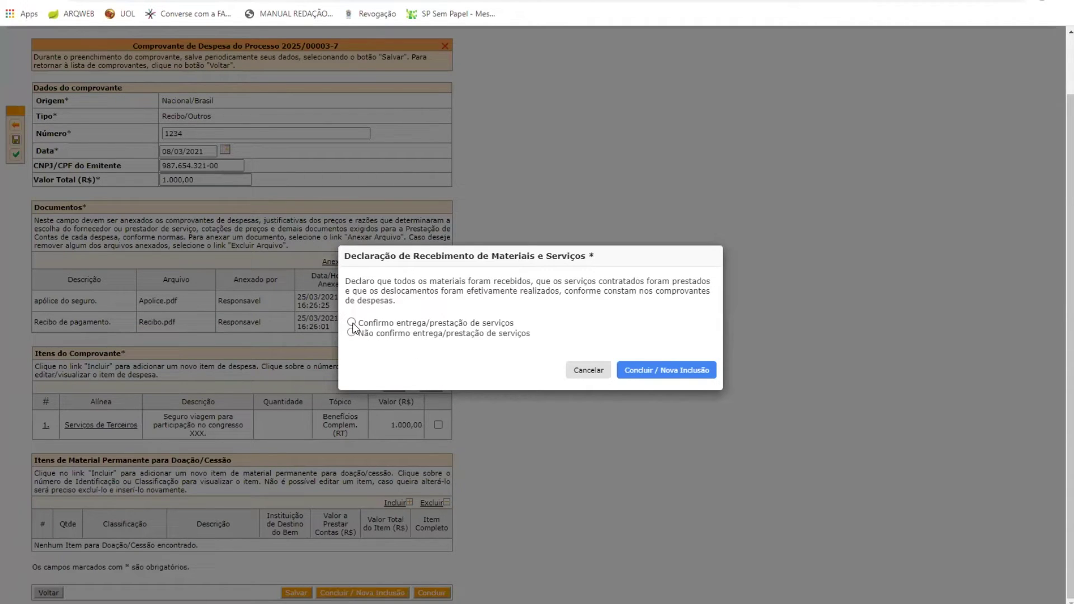
click(654, 374)
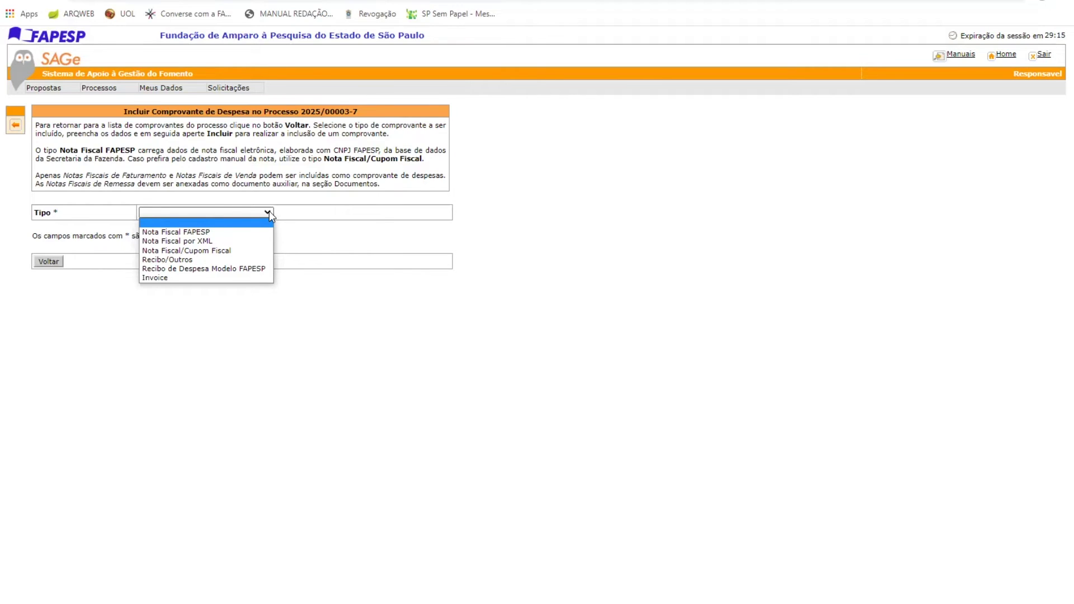
Include a Recibo de Despesa Modelo FAPESP voucher with Data 08/03/2021 and Valor Total 2.000,00, confirming its inclusion.
click(249, 269)
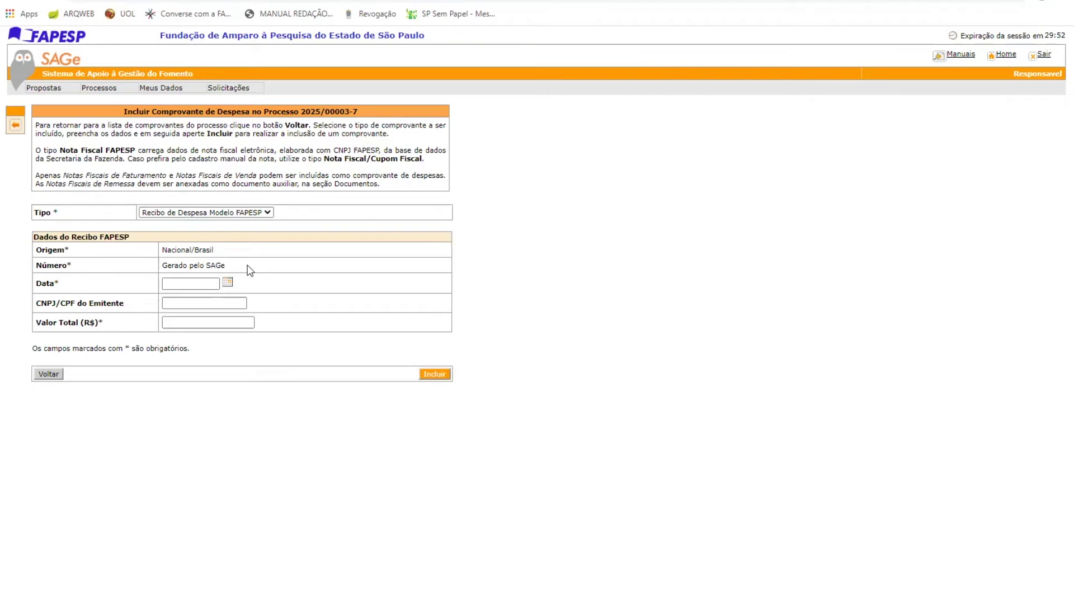
click(229, 282)
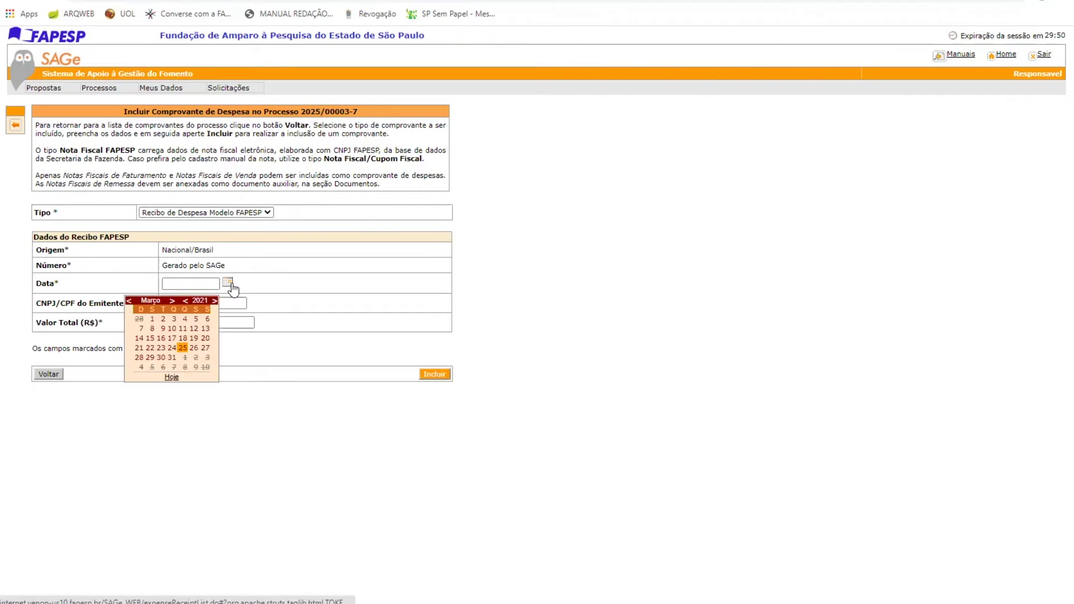
click(152, 329)
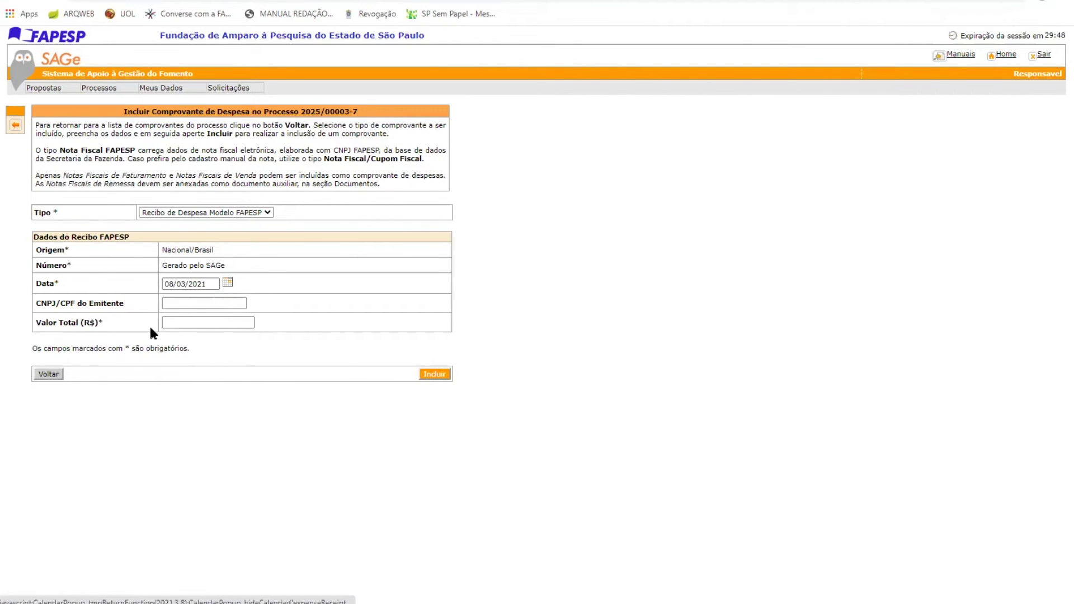
click(173, 322)
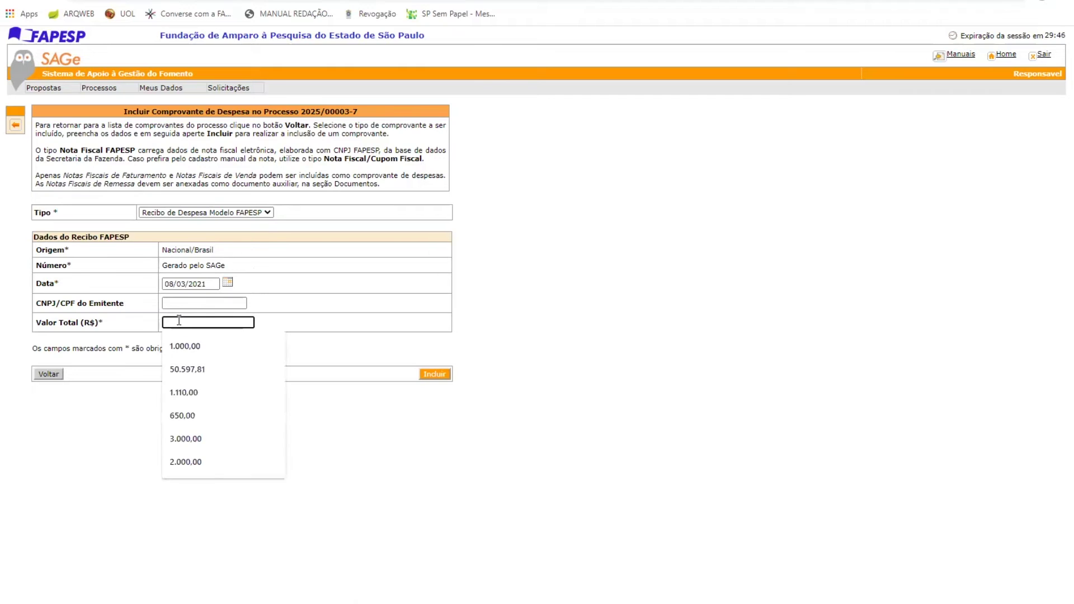
text(2.000,00)
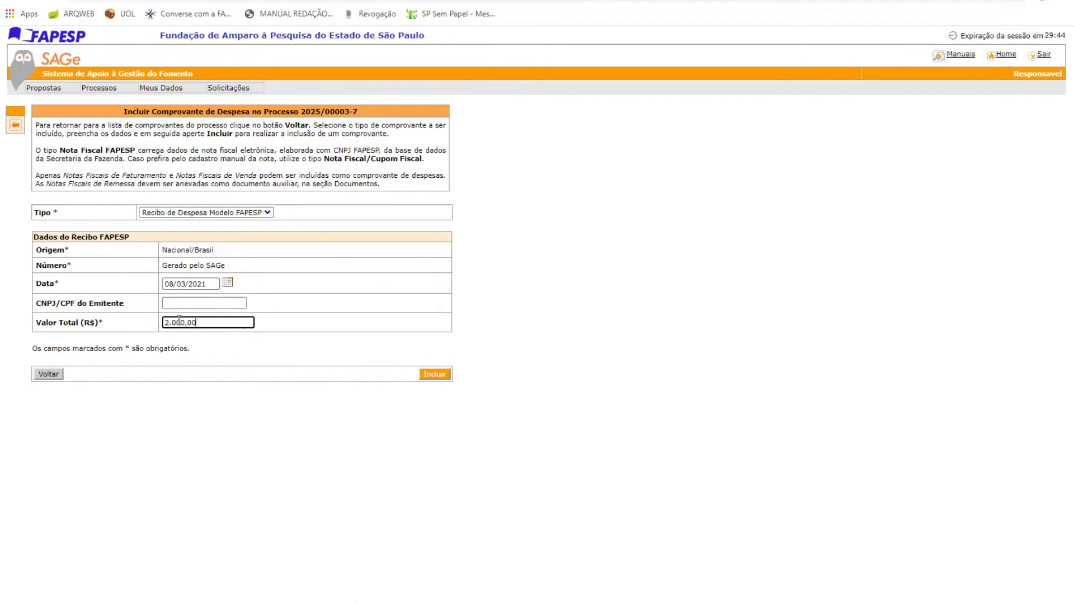
click(434, 375)
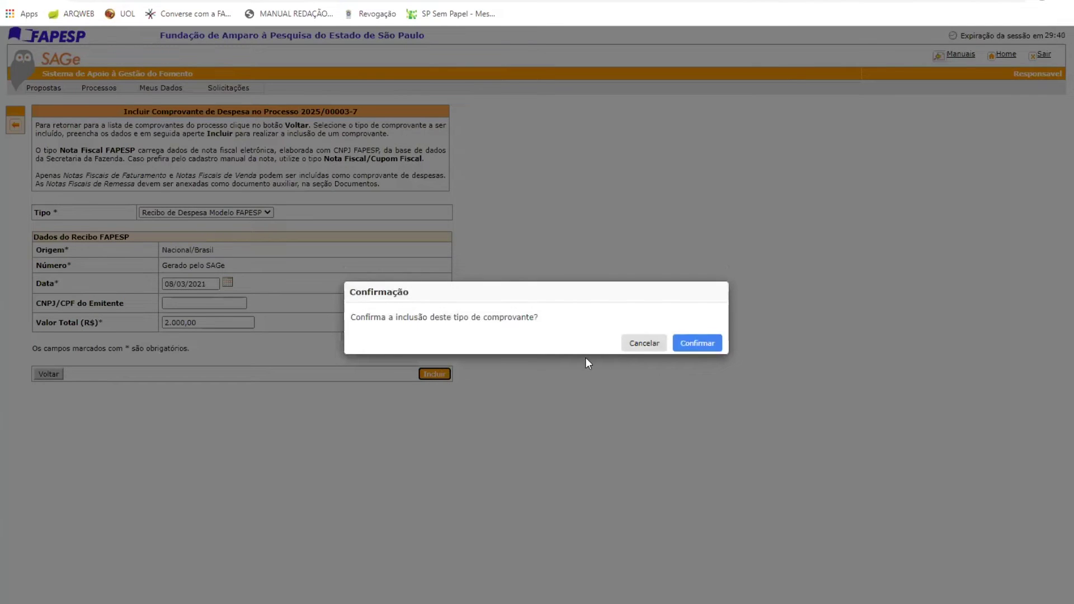
click(687, 341)
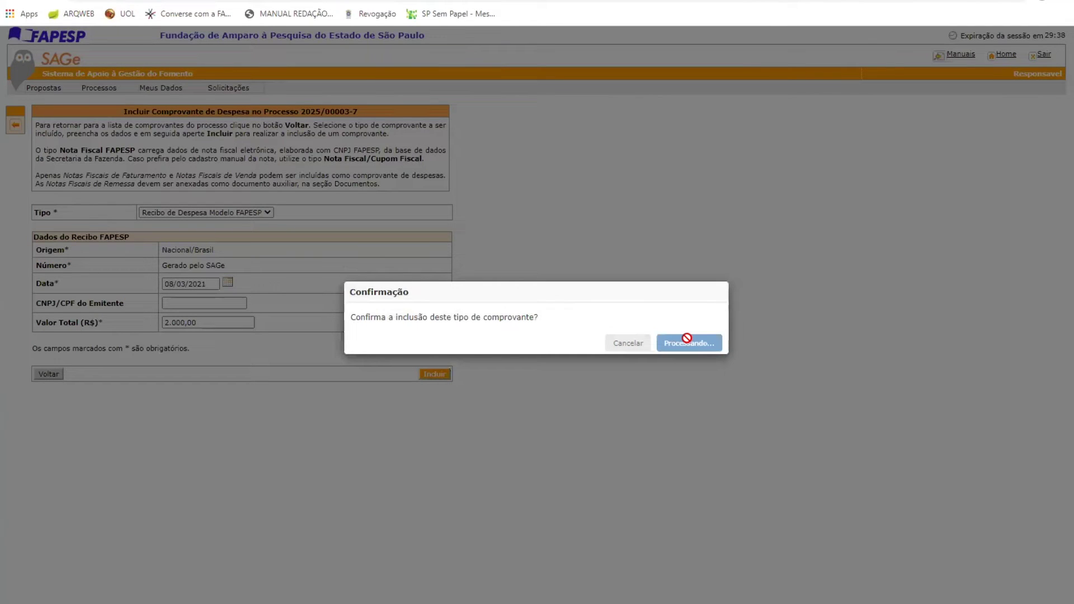
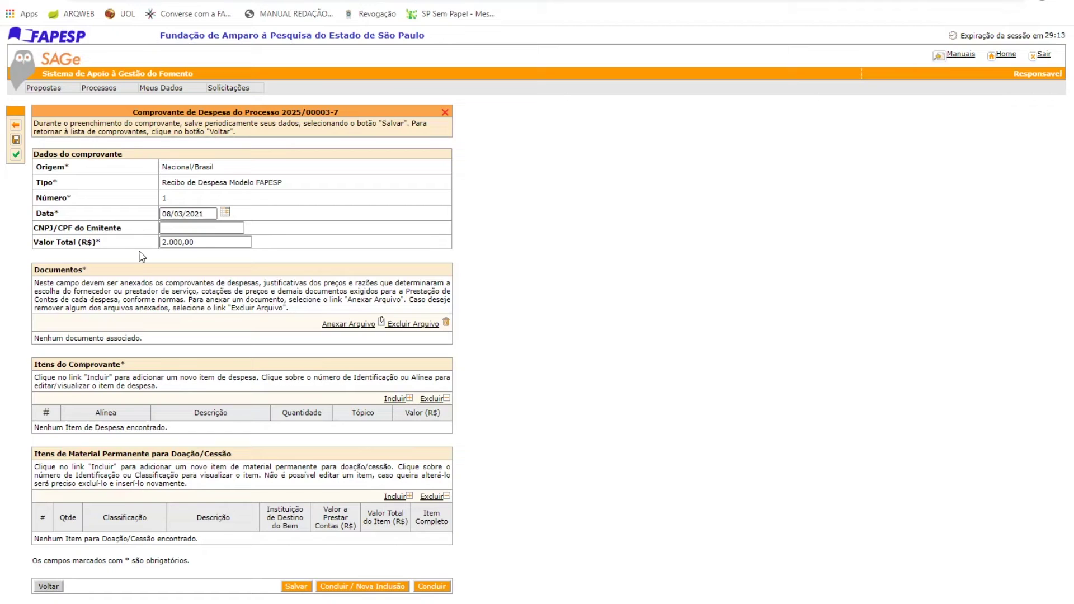
Attach Recibo_Diarias.pdf to the FAPESP-model receipt with the Descrição "Recibo de diárias.".
click(334, 324)
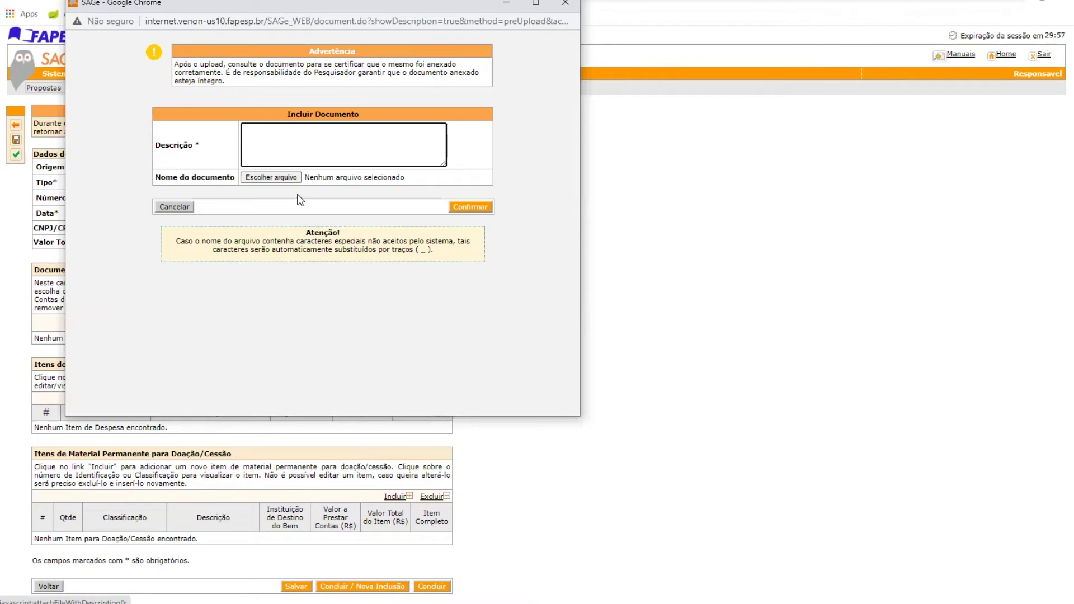
click(292, 177)
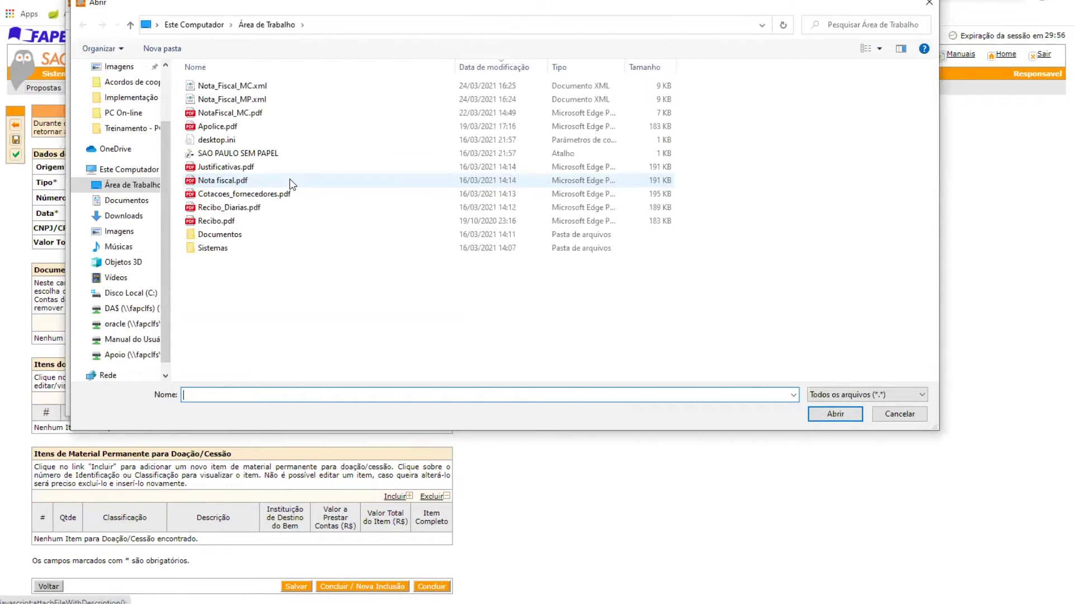
double_click(268, 207)
click(346, 150)
text(Recibo de di)
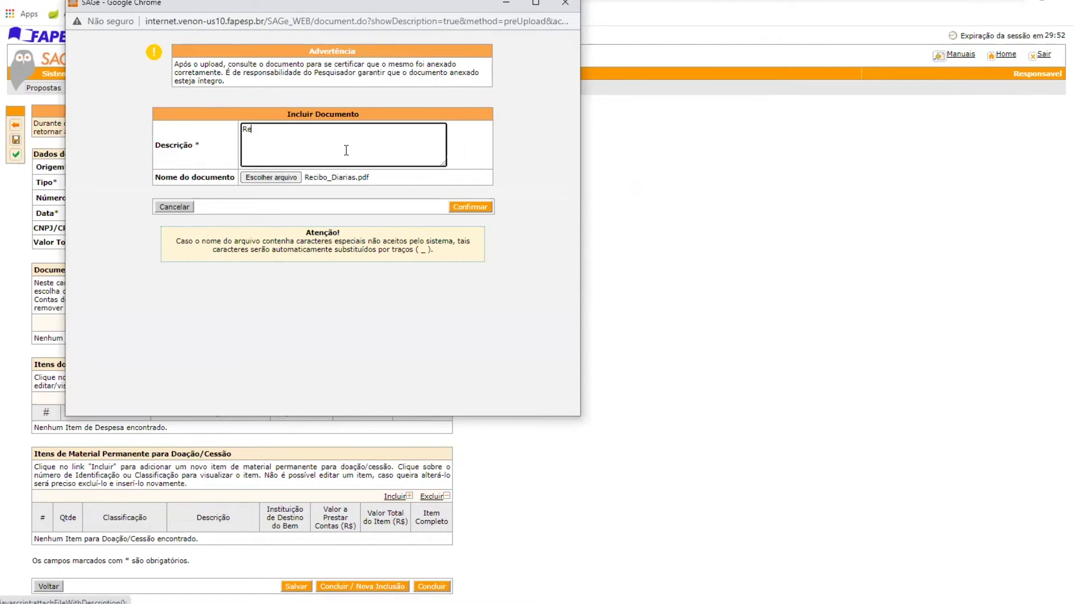
text(árias.)
click(456, 207)
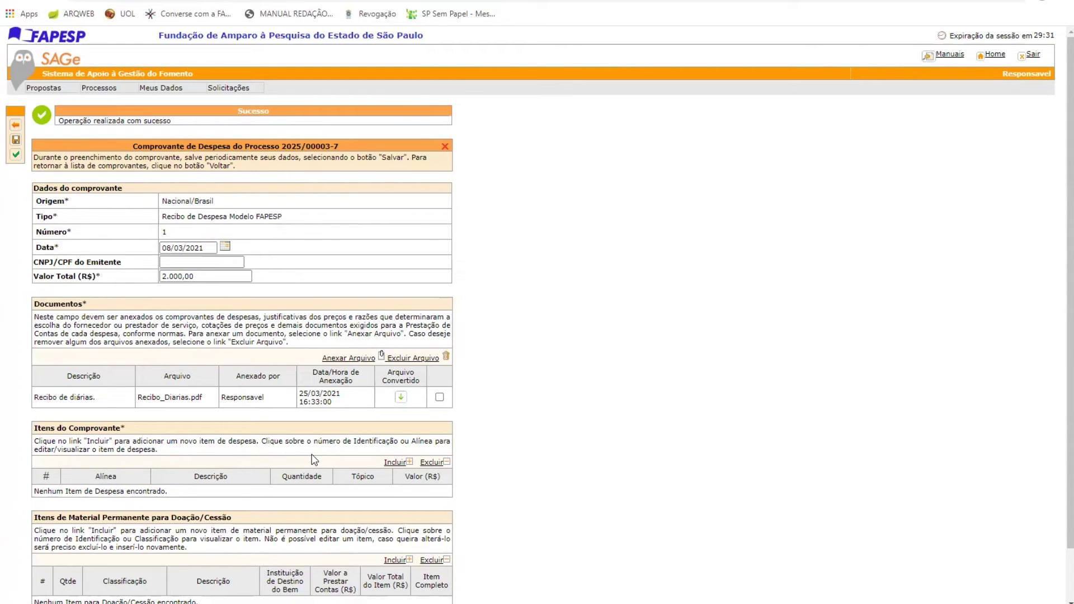
Start a new expense item in the FAPESP-model receipt and set its Alínea to Diárias / Manutenção.
scroll(316, 450, down, 1)
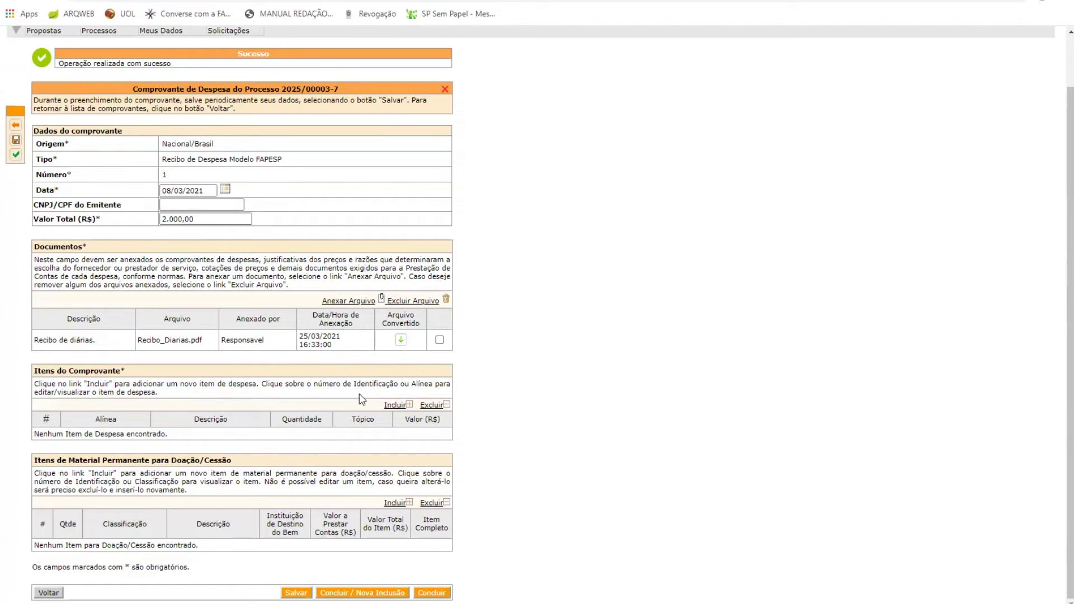
click(387, 406)
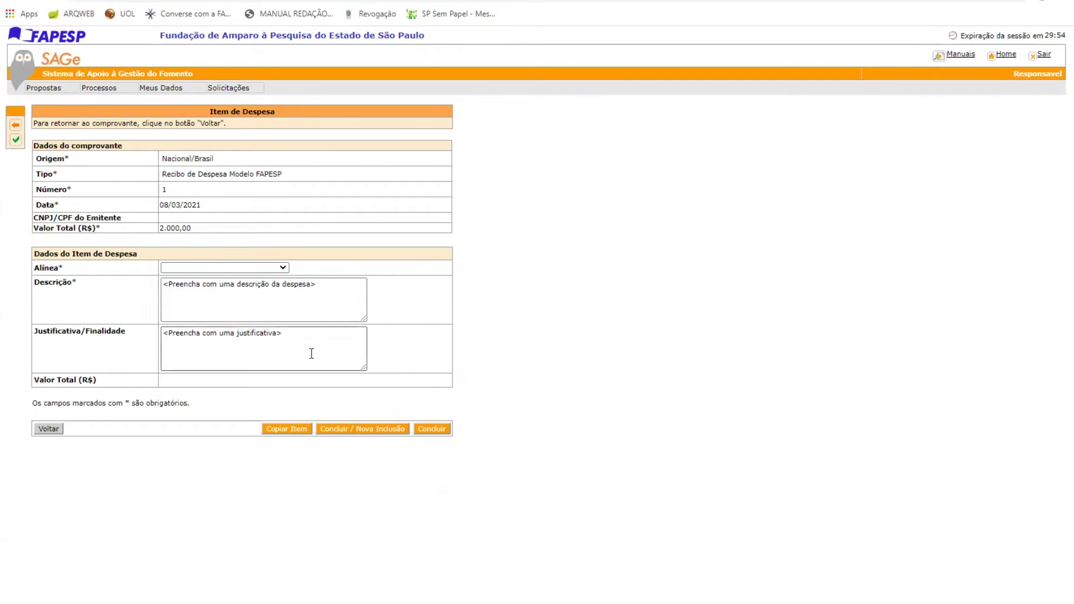
click(278, 267)
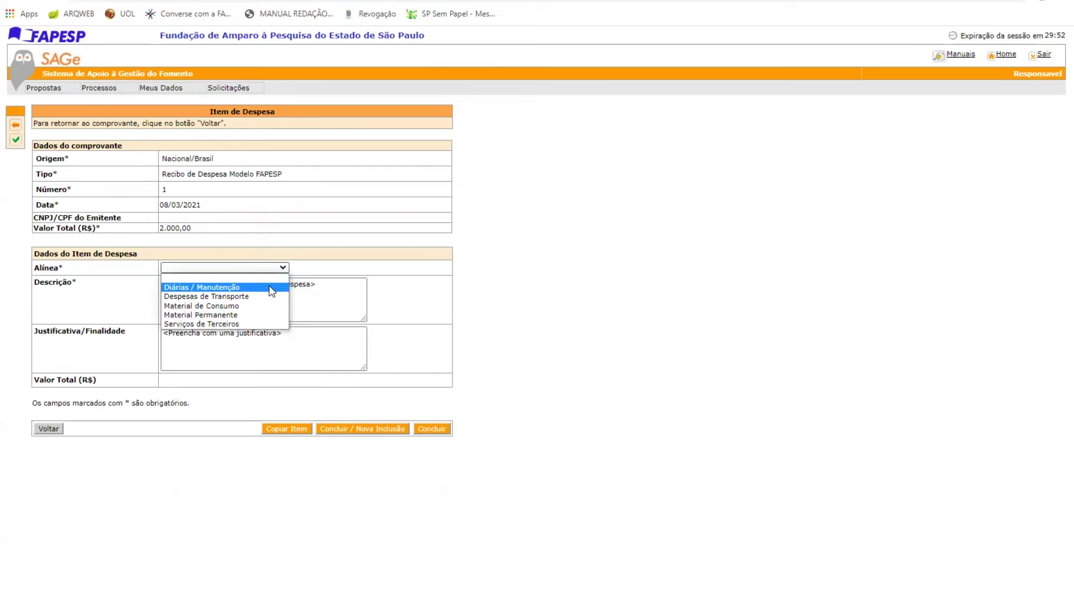
click(271, 287)
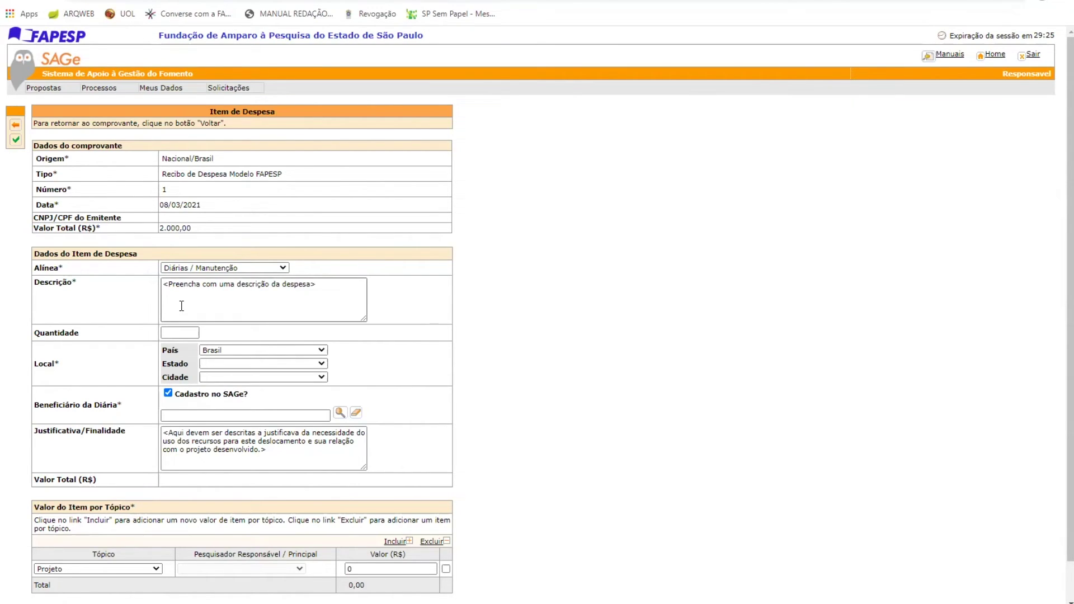
Describe the expense item as "DIárias para pesquisa de campo." and set its Local to Estado Alagoas, Cidade Anum Novo.
click(180, 306)
text(DIárias para pesquisa de campo.)
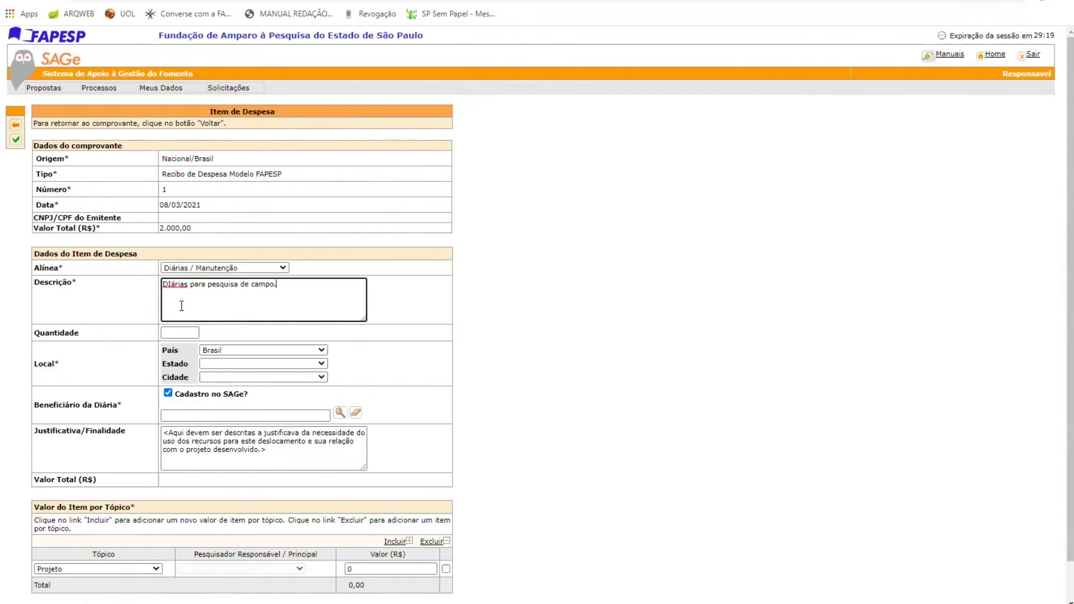
click(283, 364)
click(271, 388)
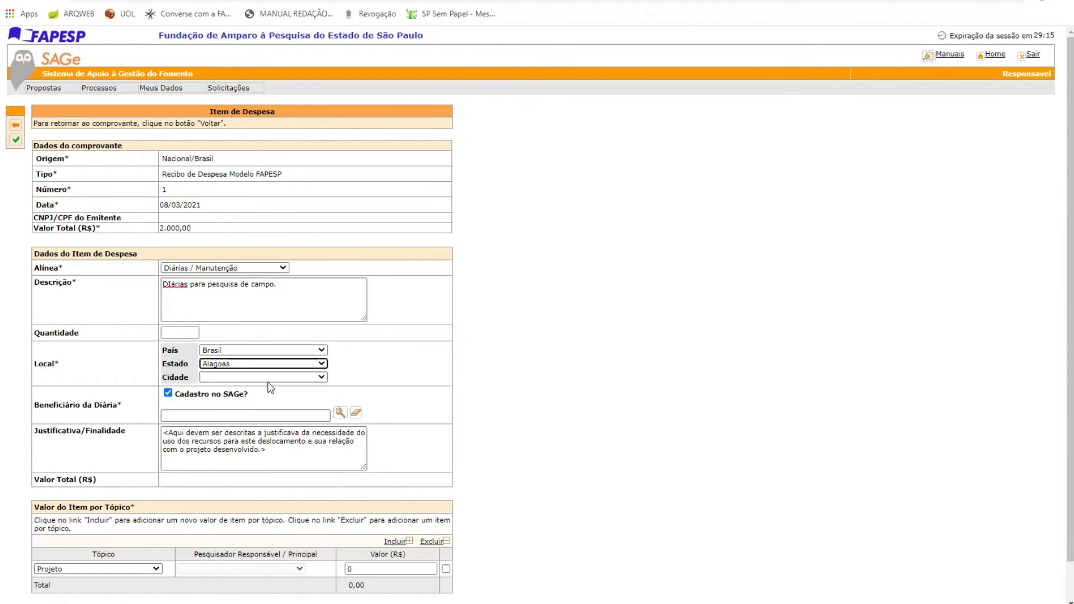
click(267, 378)
click(267, 439)
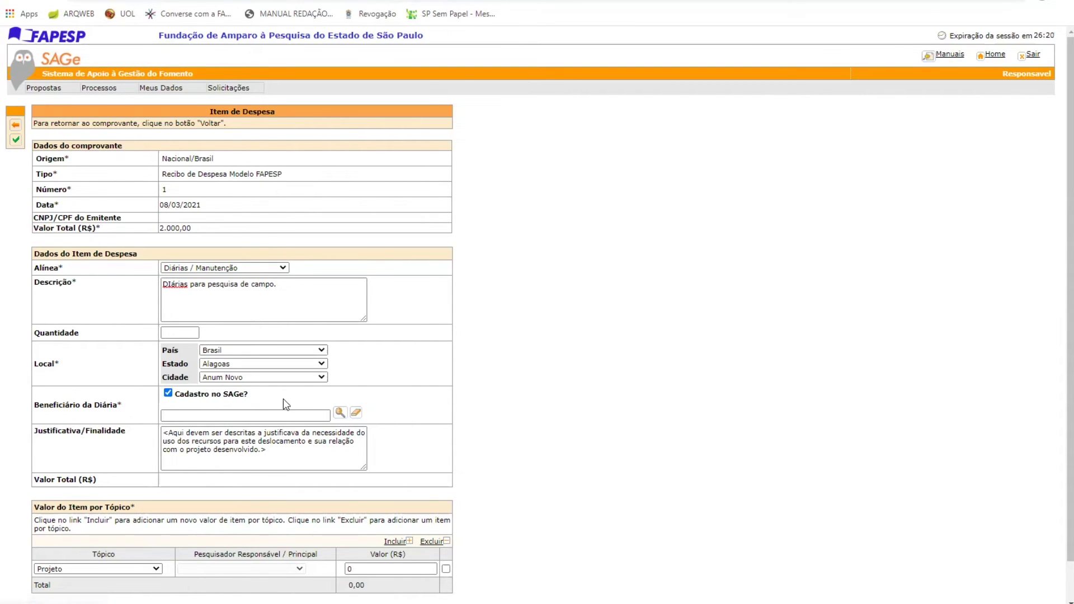
Mark the Beneficiário da Diária as not registered in SAGe and fill in the beneficiary's name and CPF.
click(167, 394)
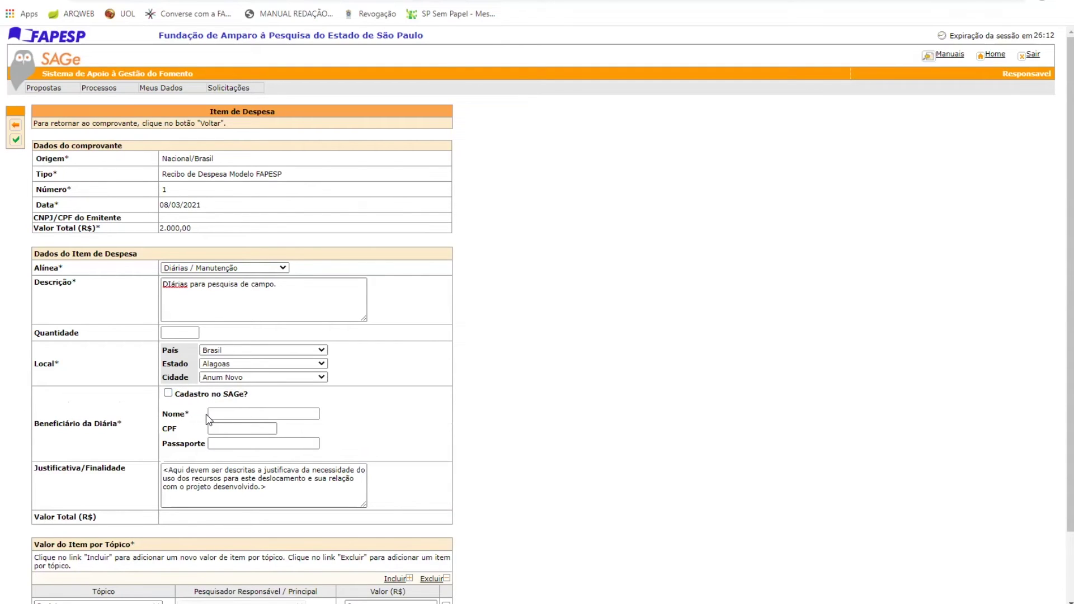
click(212, 428)
click(212, 440)
click(215, 414)
click(219, 439)
click(219, 429)
click(219, 448)
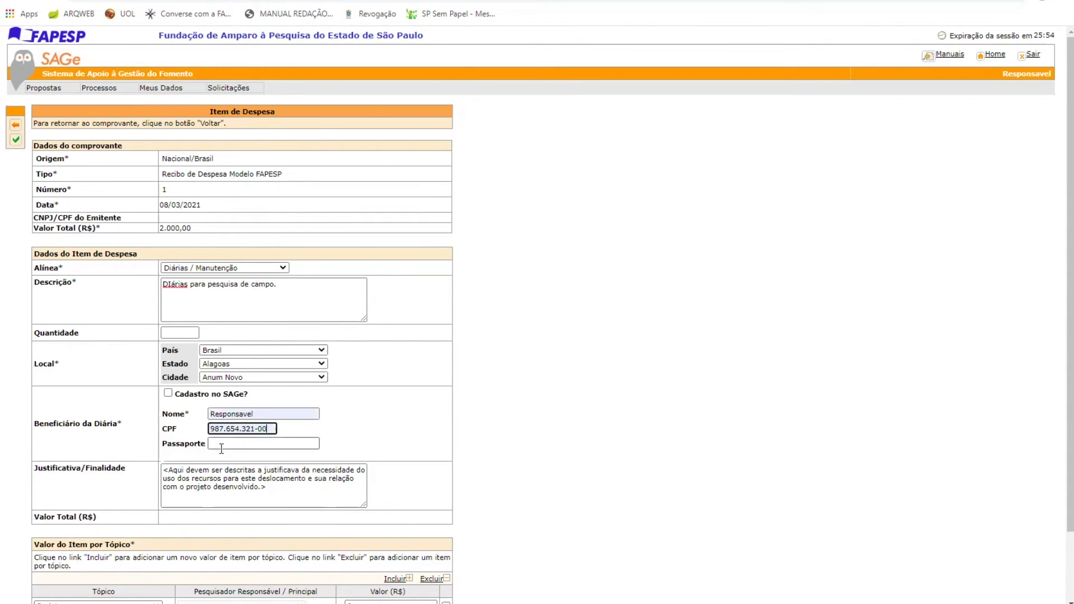
Set the item's value for the Projeto topic to 2.000,00 and conclude the expense item.
click(184, 472)
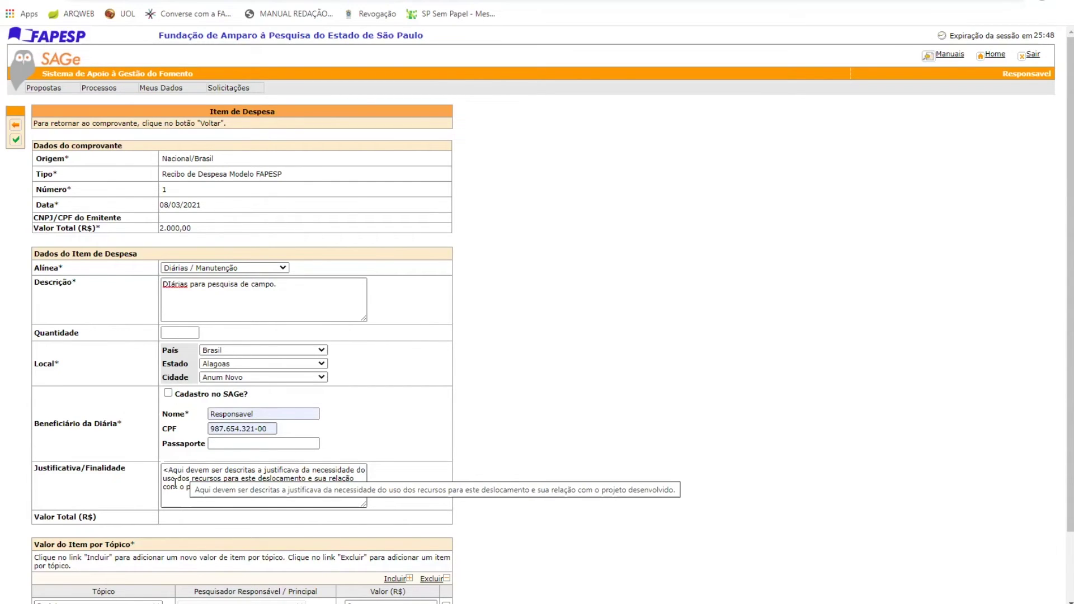
scroll(122, 492, down, 3)
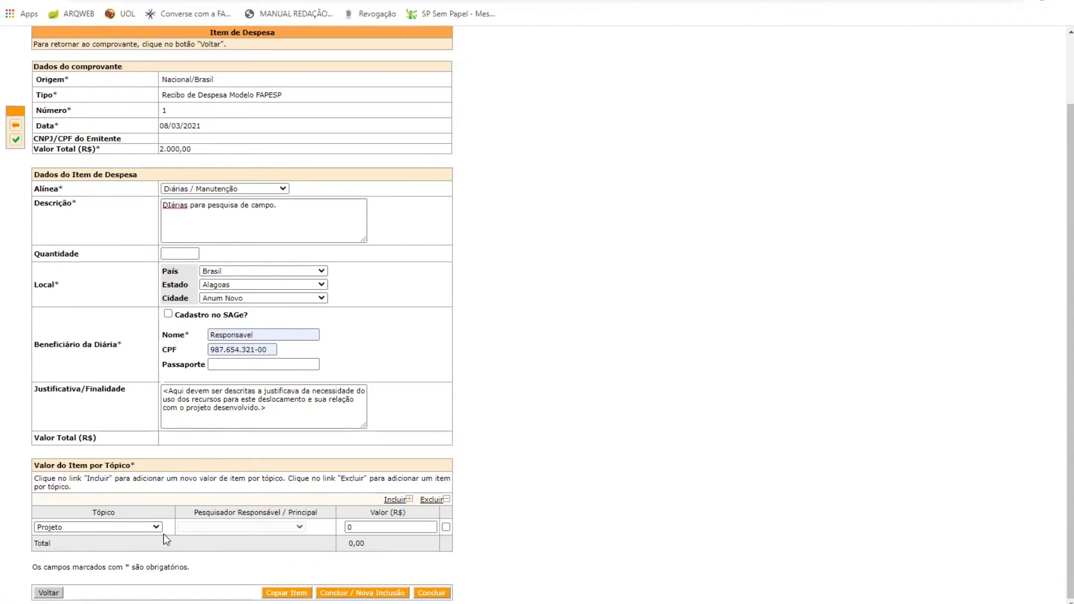
click(356, 527)
text(200000)
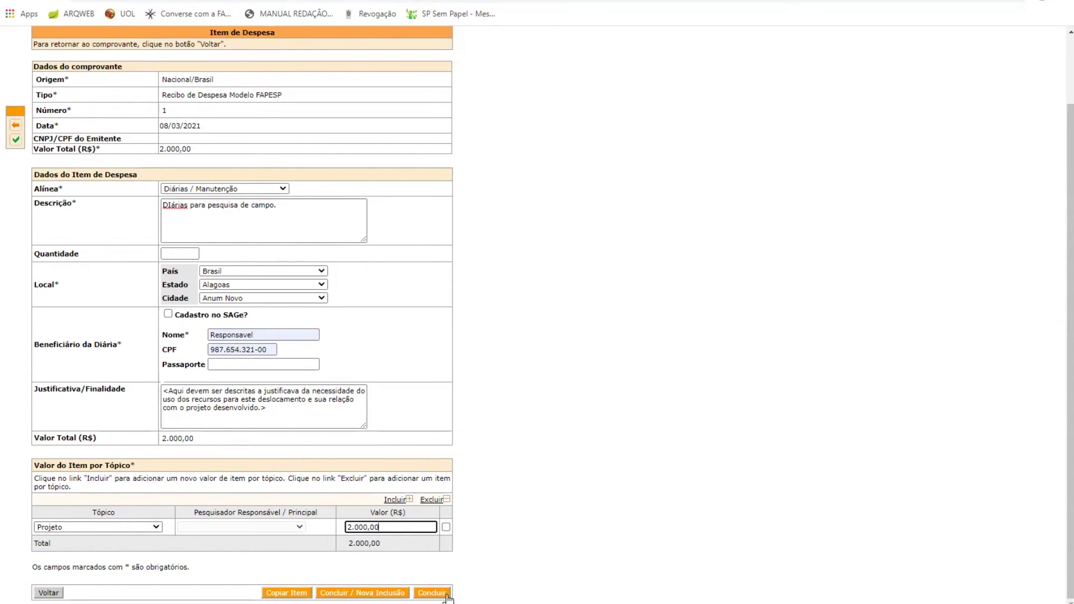
click(432, 593)
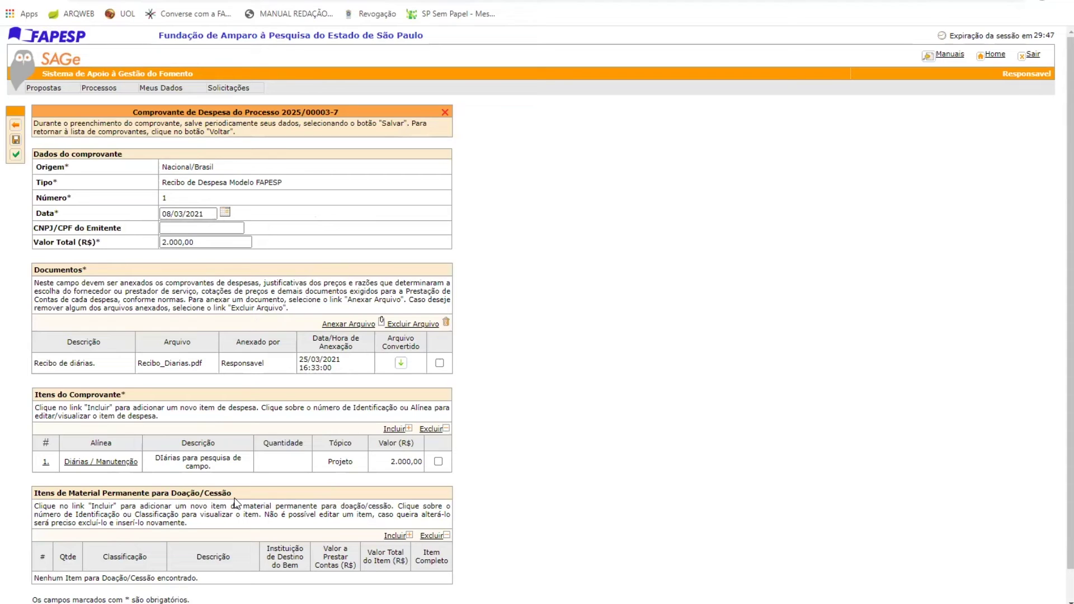
Conclude the FAPESP-model receipt voucher, declaring "Confirmo entrega/prestação de serviços".
scroll(234, 502, down, 1)
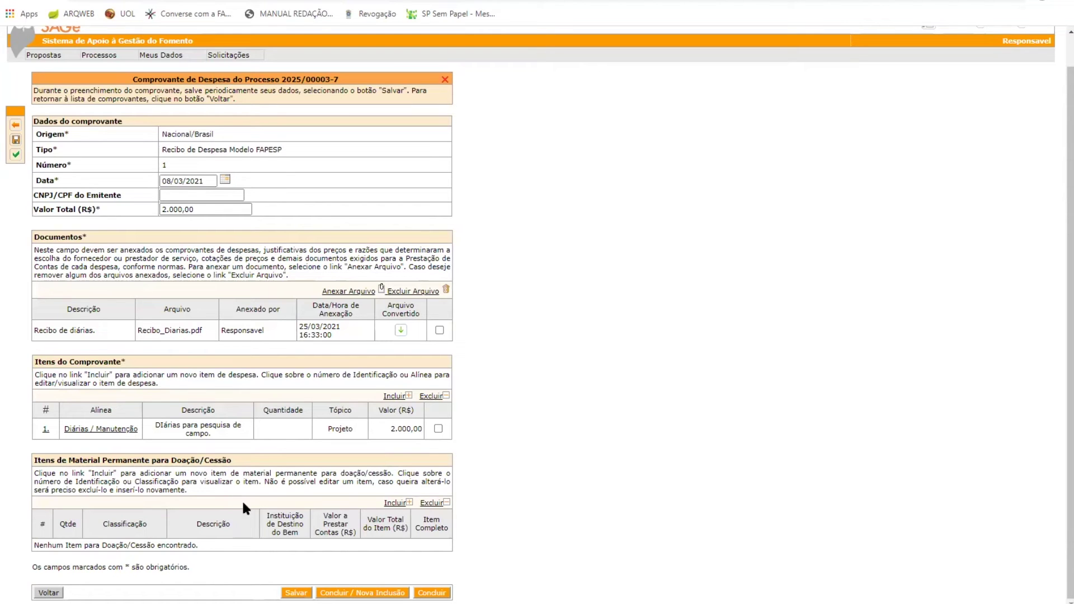
click(437, 595)
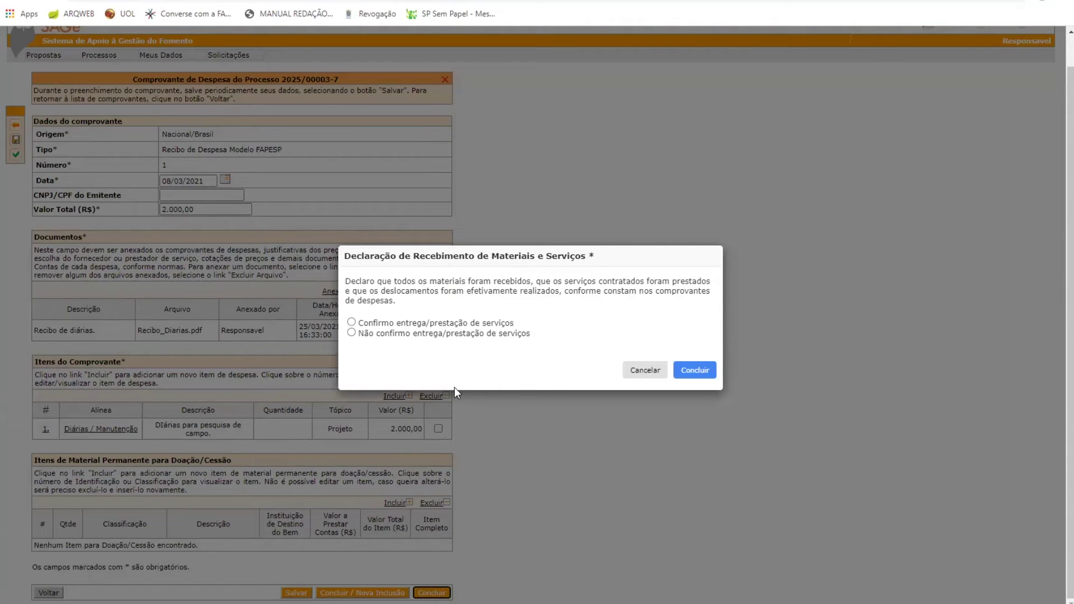
click(352, 323)
click(689, 368)
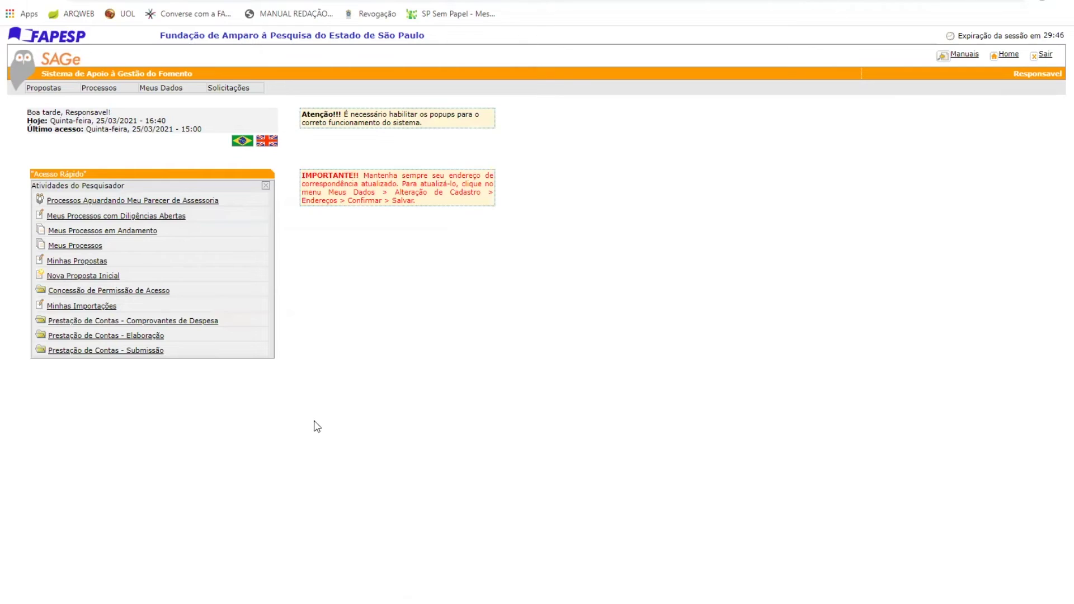
Open Prestação de Contas - Elaboração for process 2025/00003-7 and start, with confirmation, the elaboration of the 30/07/2021 commitment.
click(134, 336)
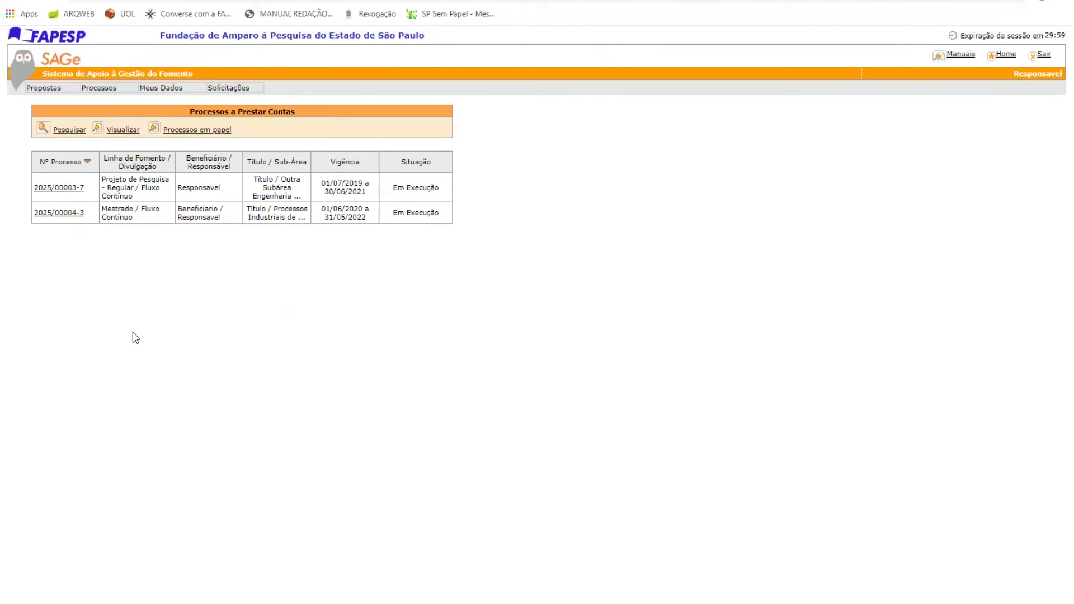
click(66, 188)
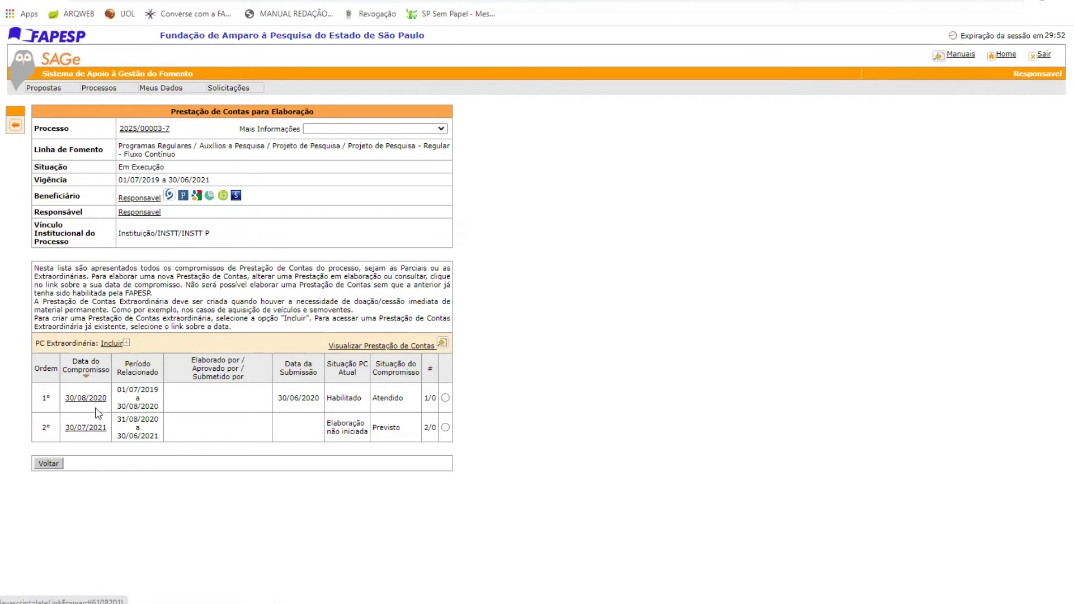
click(91, 428)
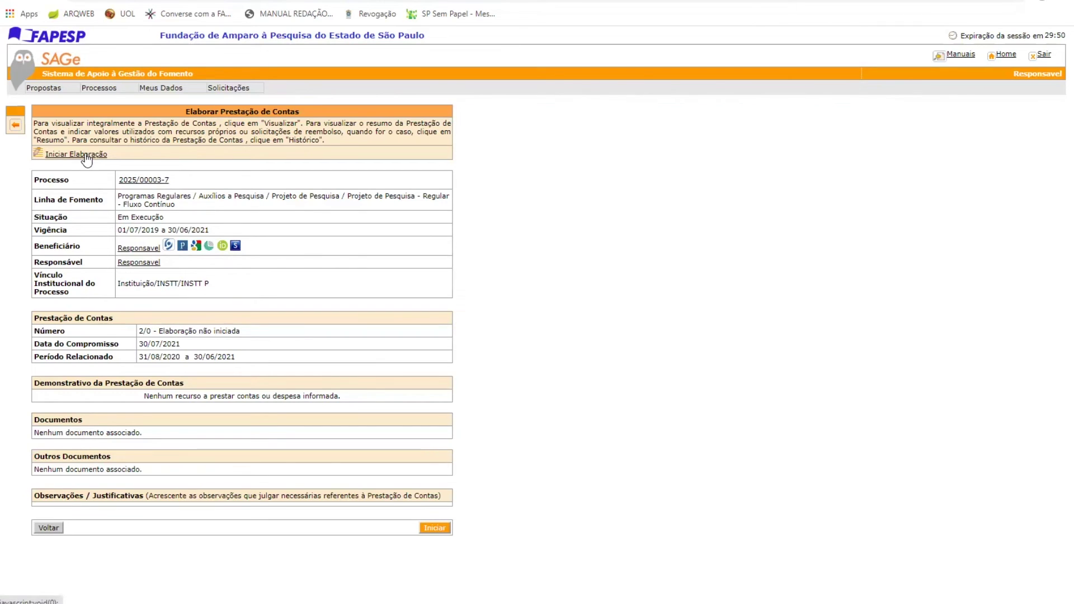
click(439, 531)
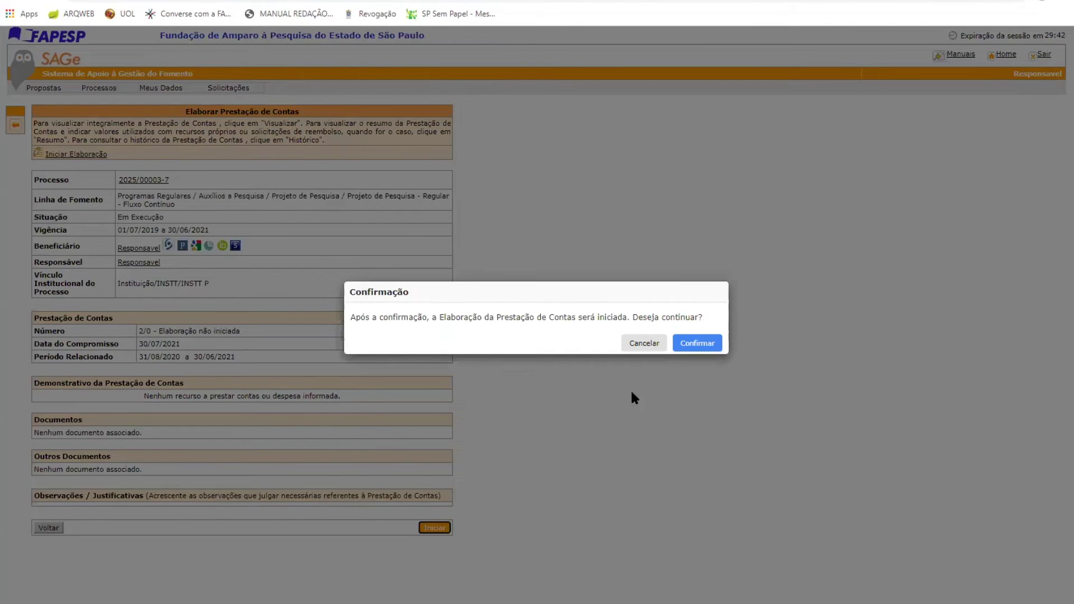
click(694, 350)
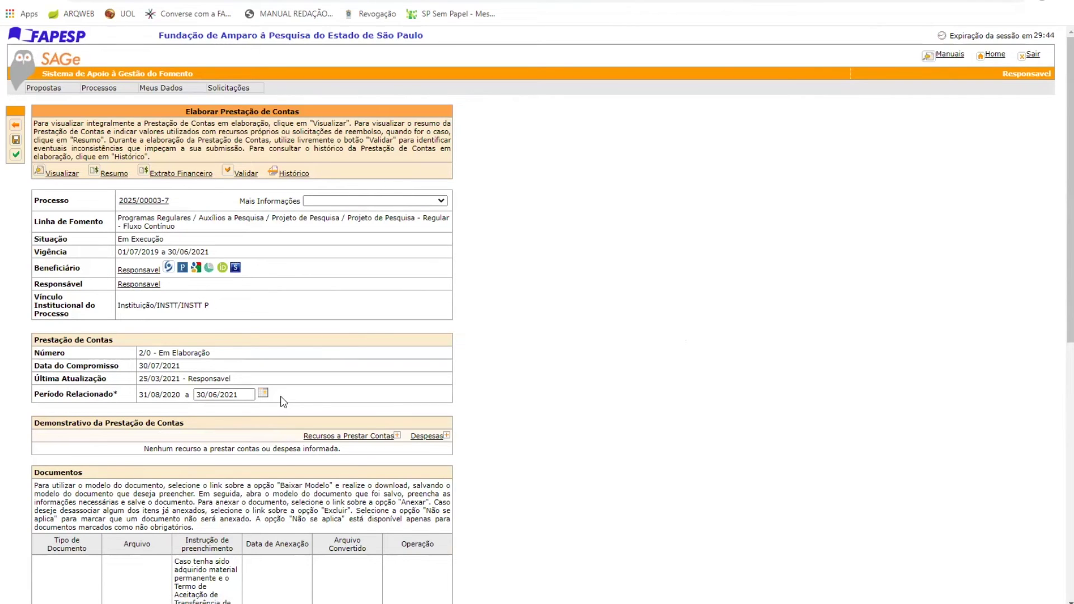
Examine the Documentos, Outros Documentos and Observações / Justificativas sections of the Prestação de Contas.
scroll(283, 401, down, 2)
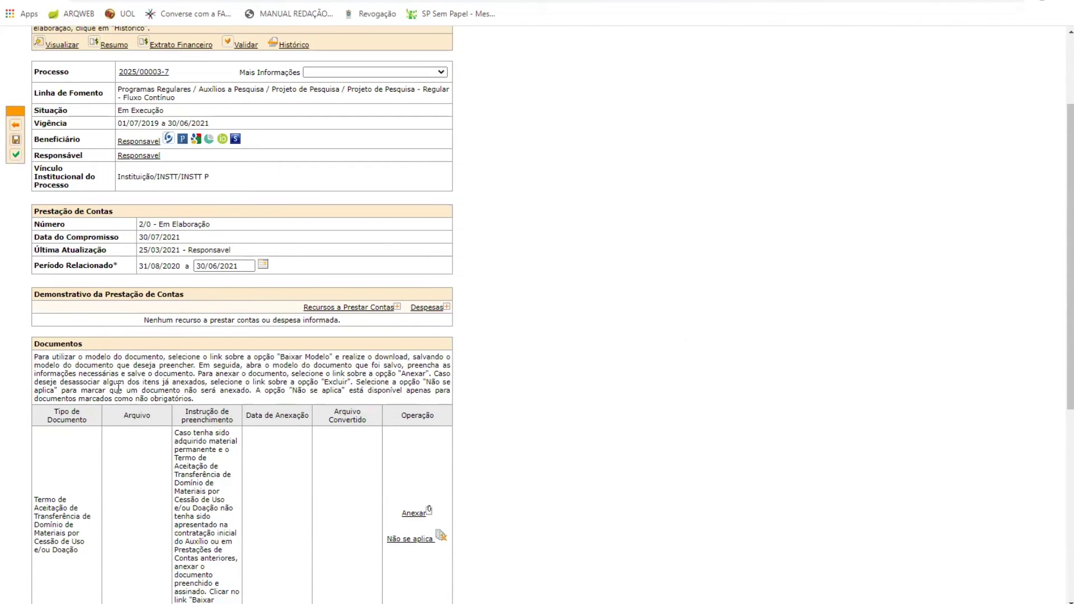
scroll(120, 386, down, 3)
scroll(129, 400, down, 2)
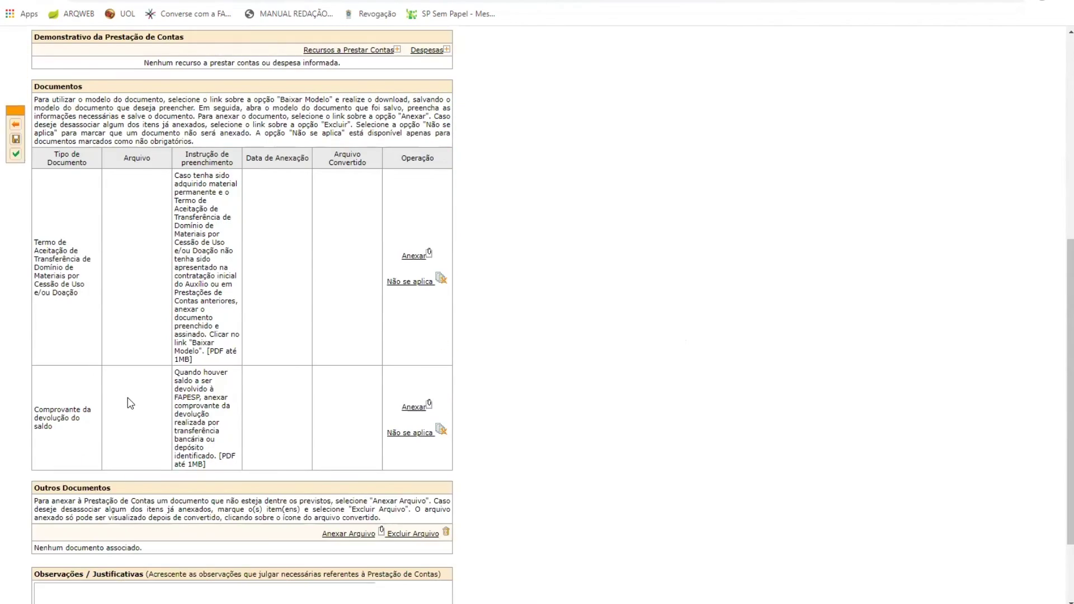
scroll(124, 410, down, 1)
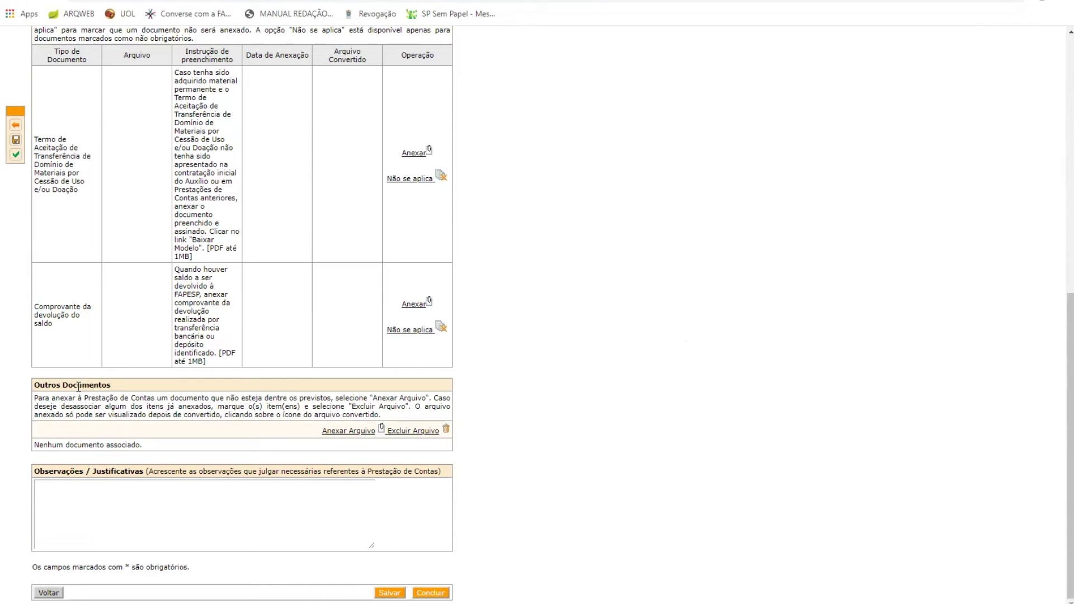
scroll(81, 386, up, 2)
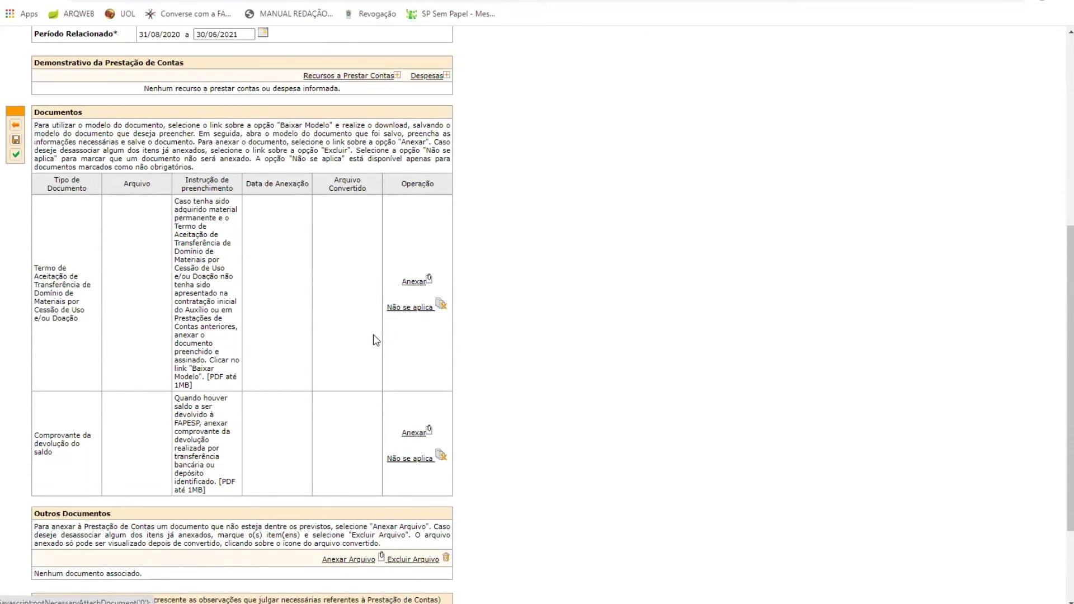
scroll(316, 361, down, 2)
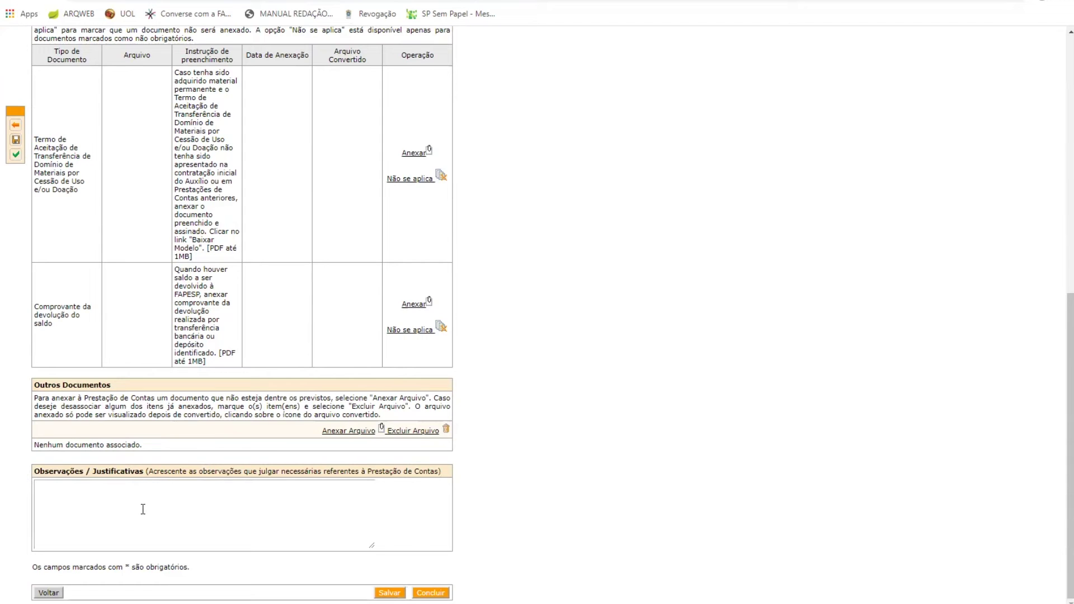
scroll(145, 510, up, 8)
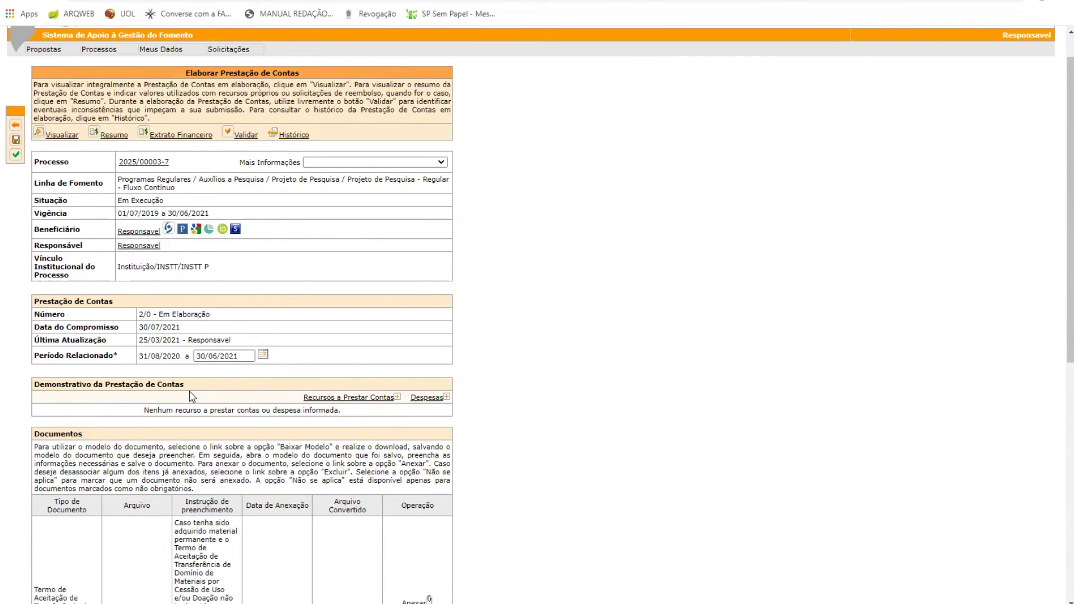
Save all financial entries in Recursos a Prestar Contas as associated with the Prestação de Contas and return to its form.
click(311, 398)
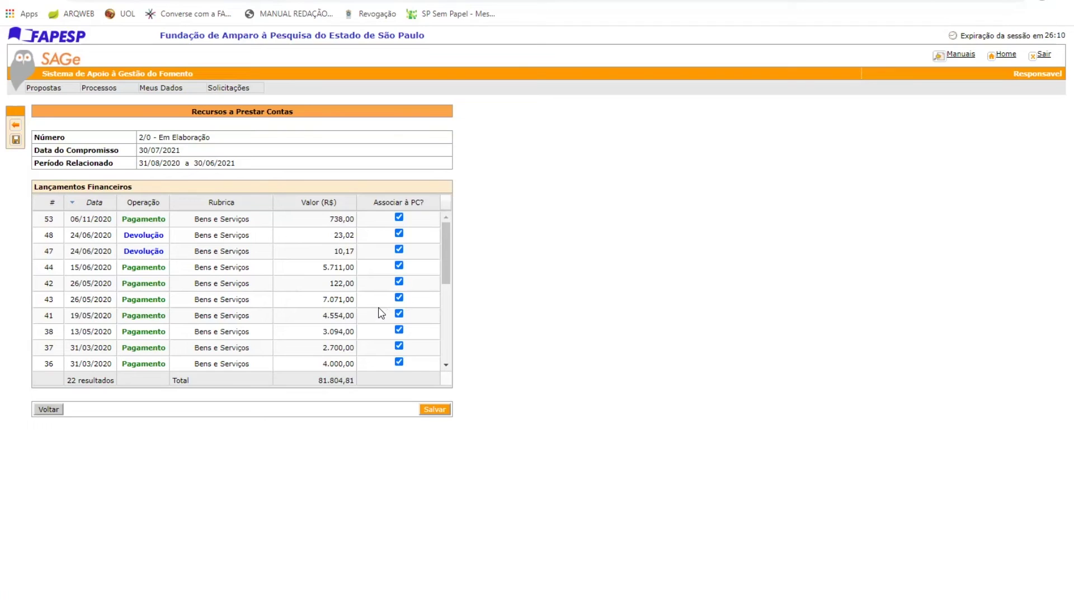
scroll(381, 313, down, 1)
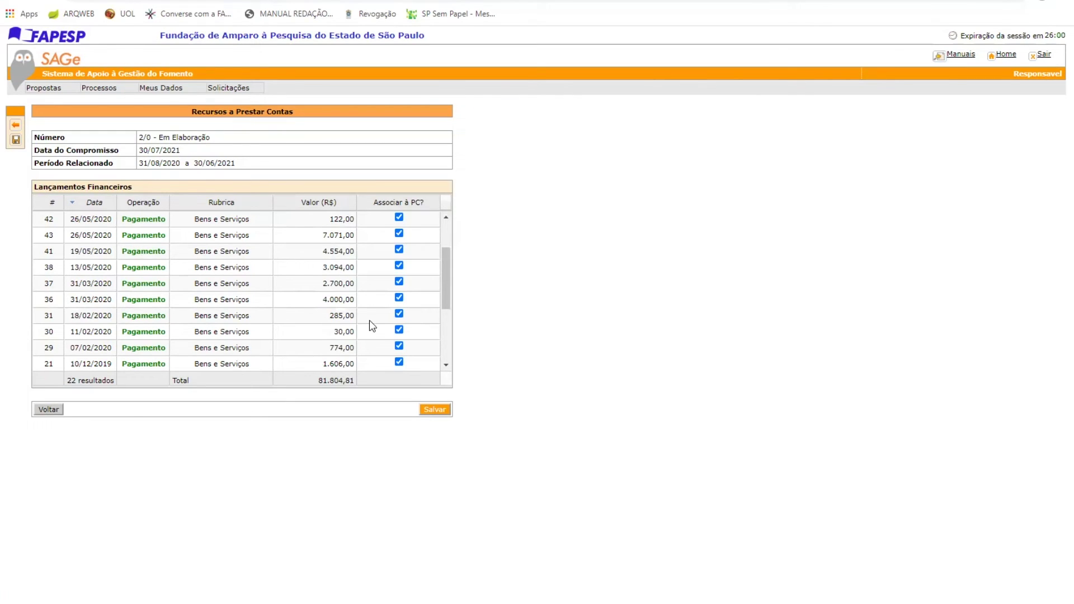
scroll(370, 327, down, 3)
click(419, 409)
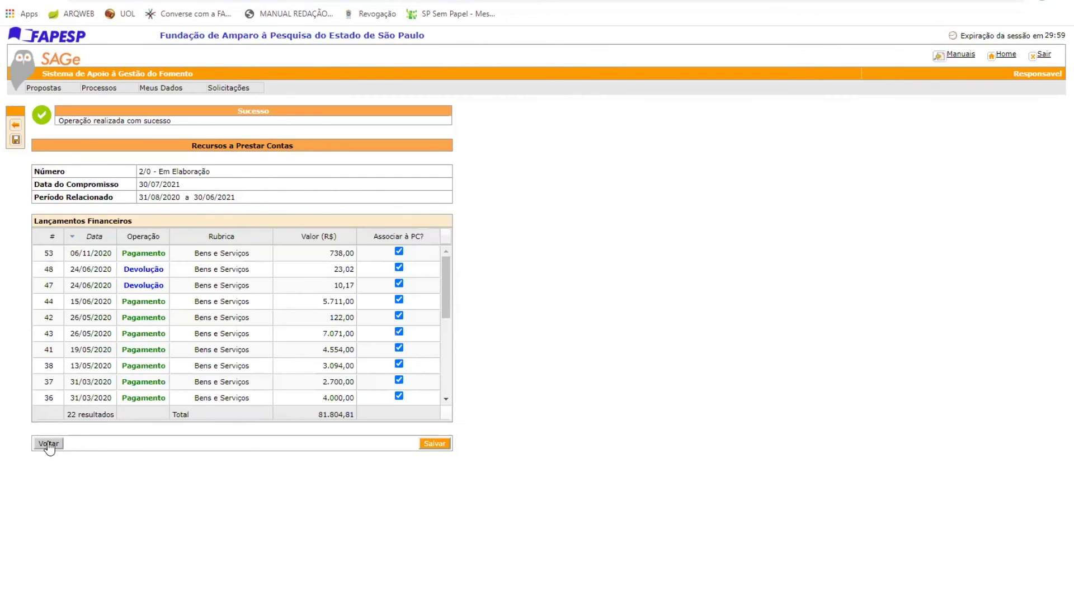
click(48, 443)
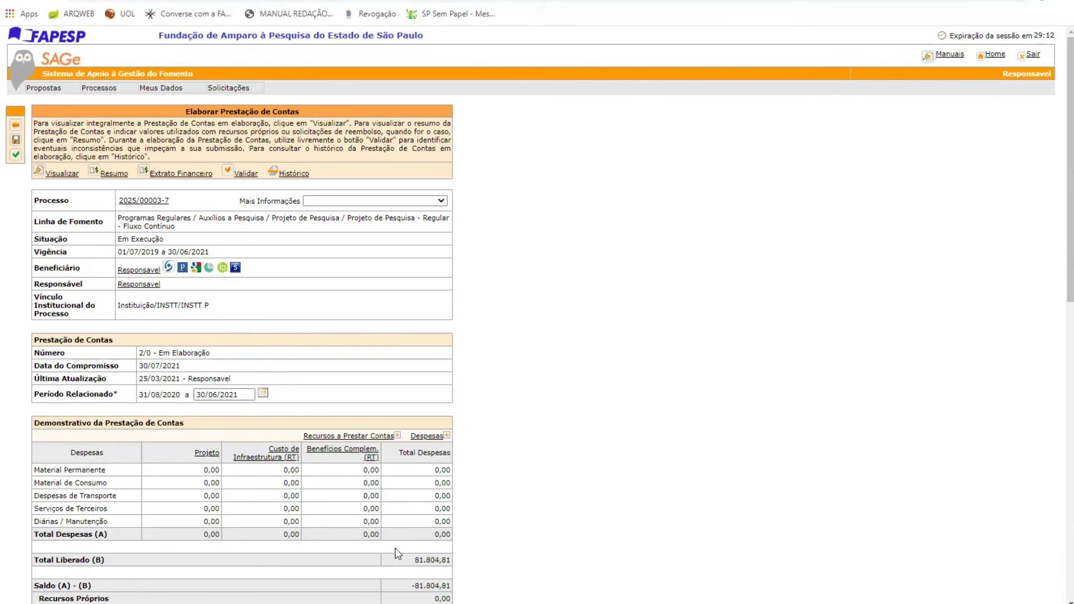
Save all listed expense vouchers in Despesas as associated with the Prestação de Contas, view the voucher inclusion form, and return to the main form.
scroll(395, 549, down, 2)
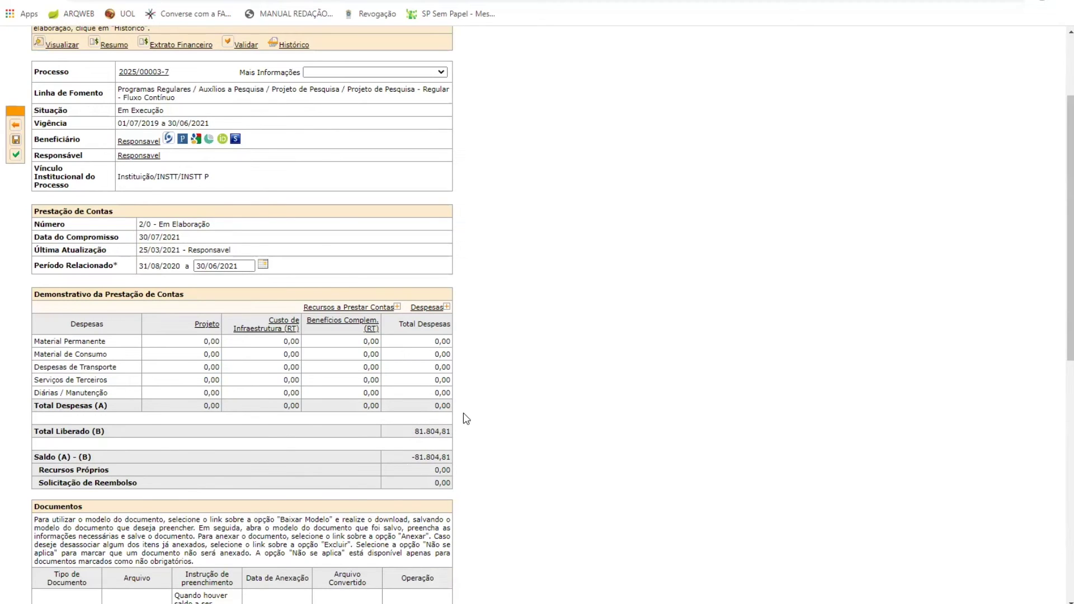
click(435, 309)
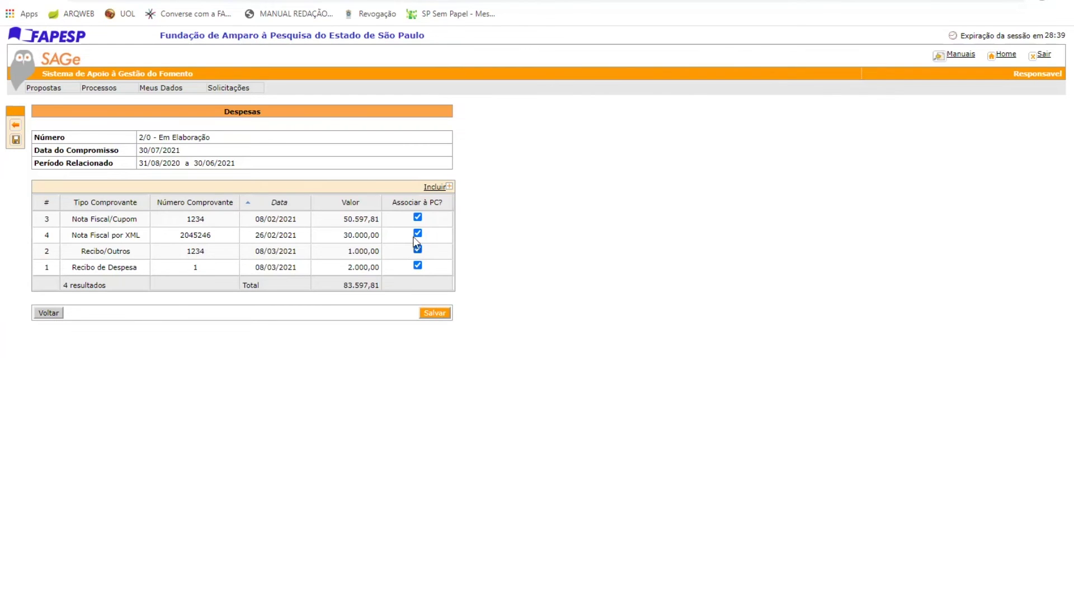
click(429, 313)
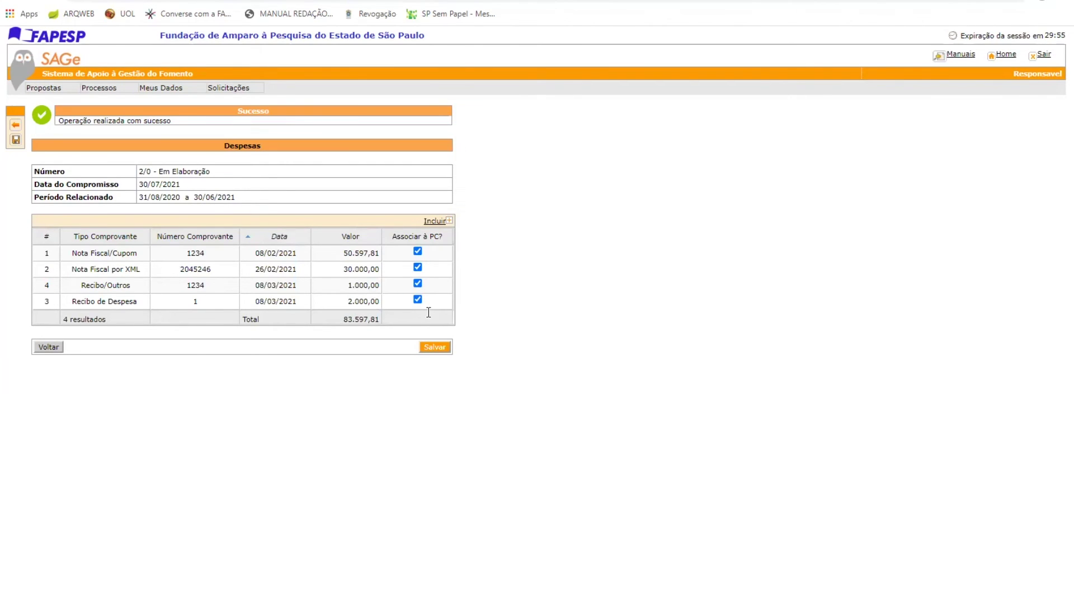
click(441, 221)
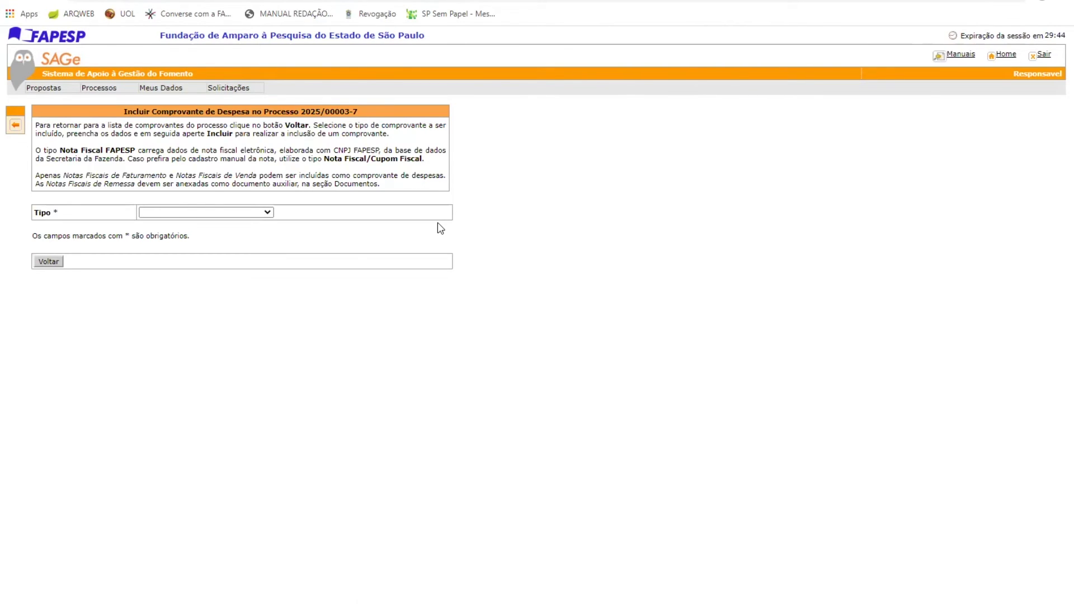
click(51, 261)
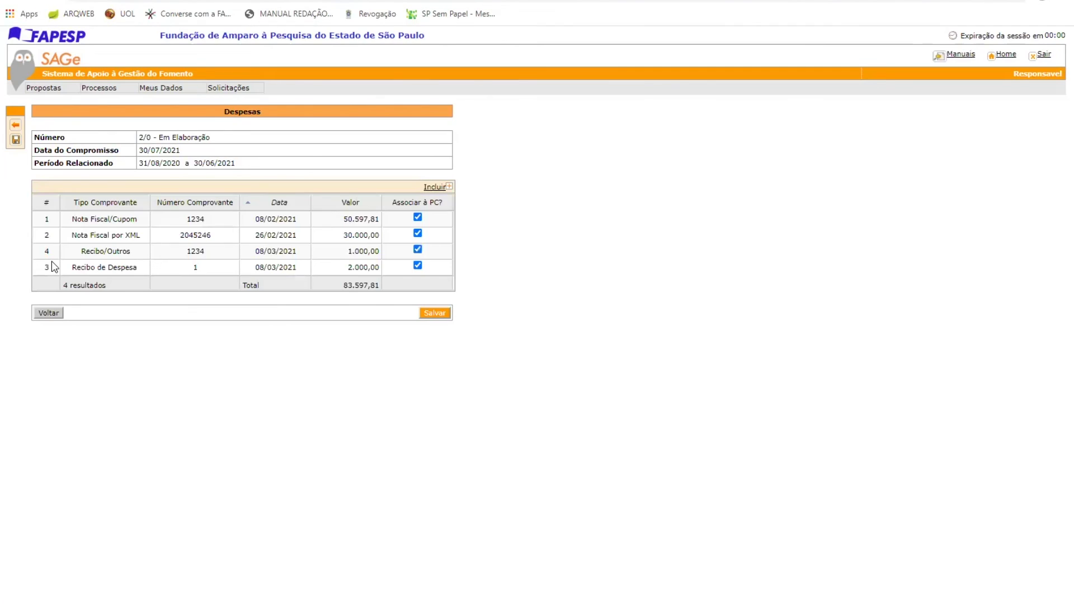
click(48, 314)
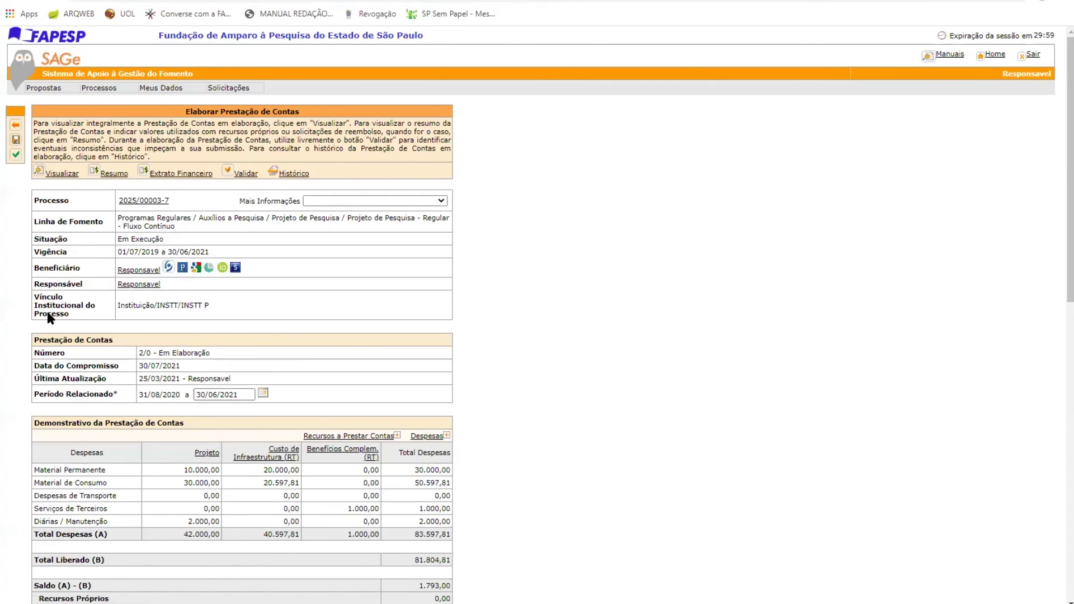
Examine the expenses, Total Liberado and Saldo in the Demonstrativo da Prestação de Contas.
scroll(53, 398, down, 3)
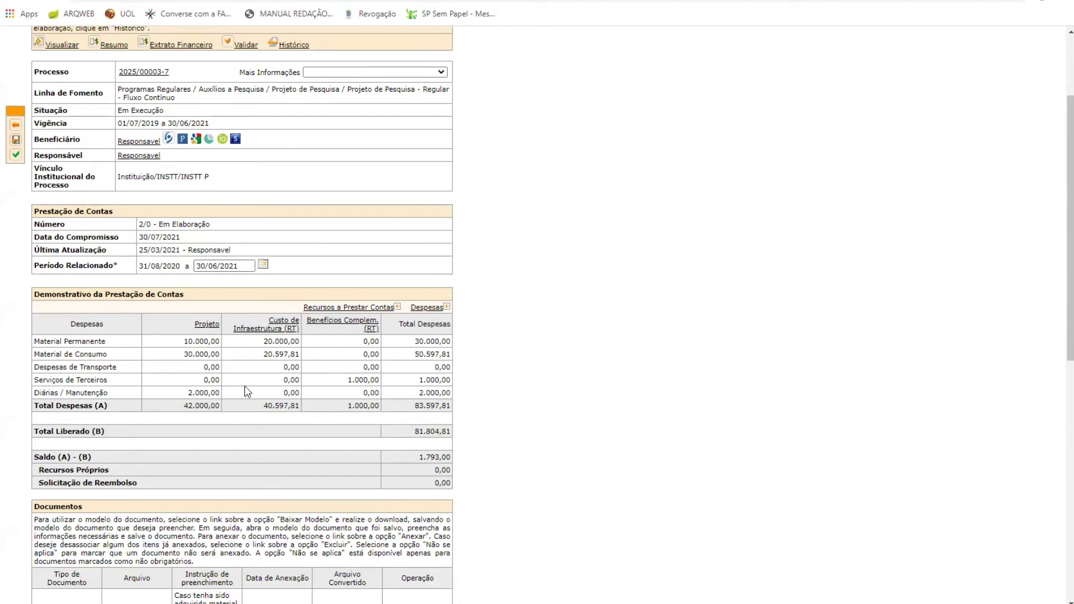
scroll(157, 379, up, 1)
scroll(157, 379, up, 1)
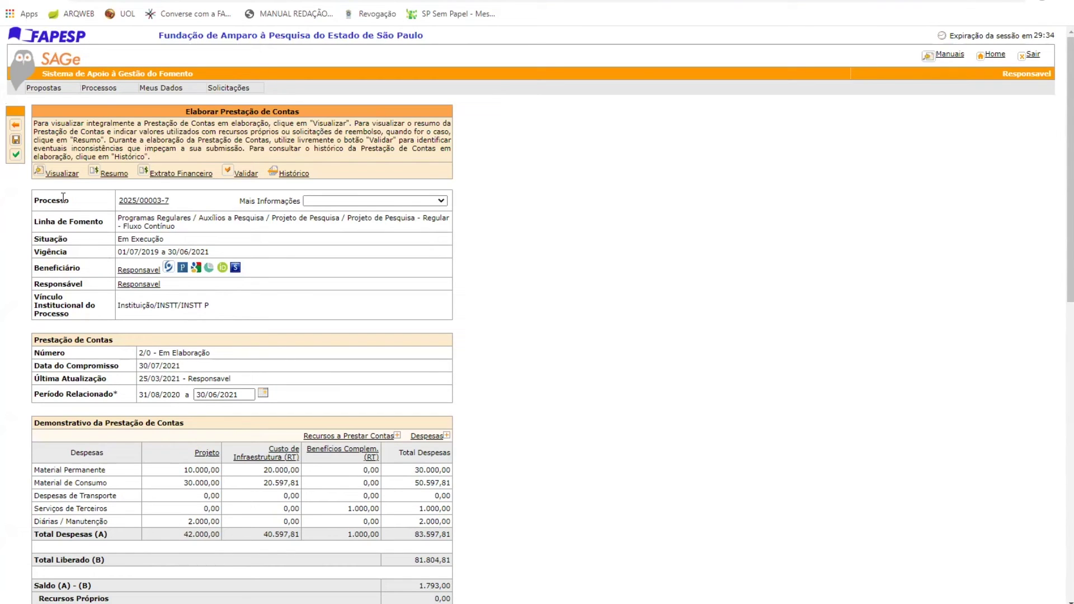
View the draft PDF report of the Prestação de Contas and return to its form.
click(62, 174)
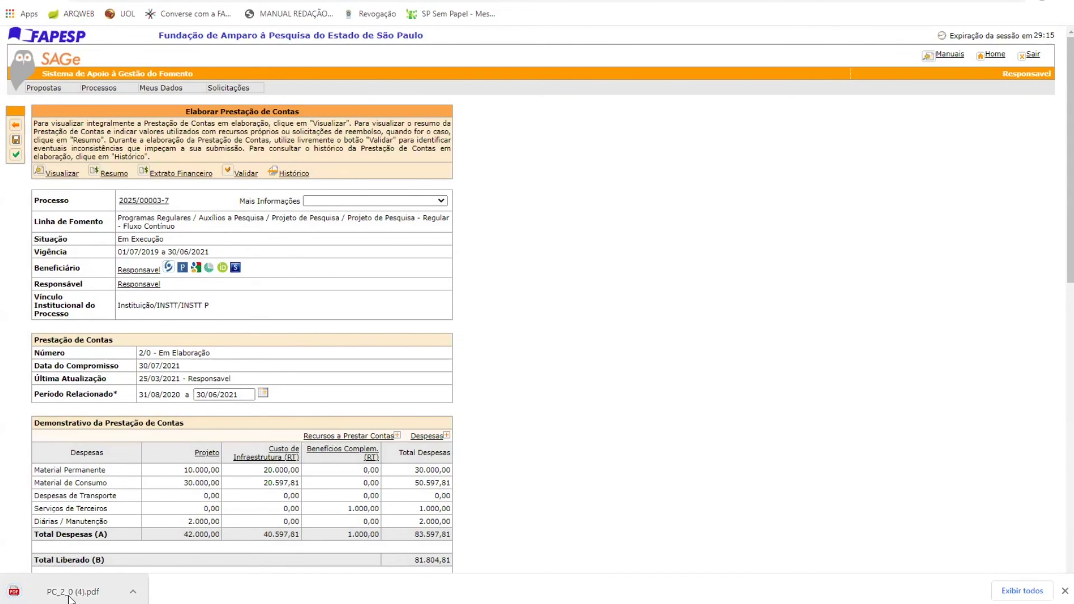
click(69, 593)
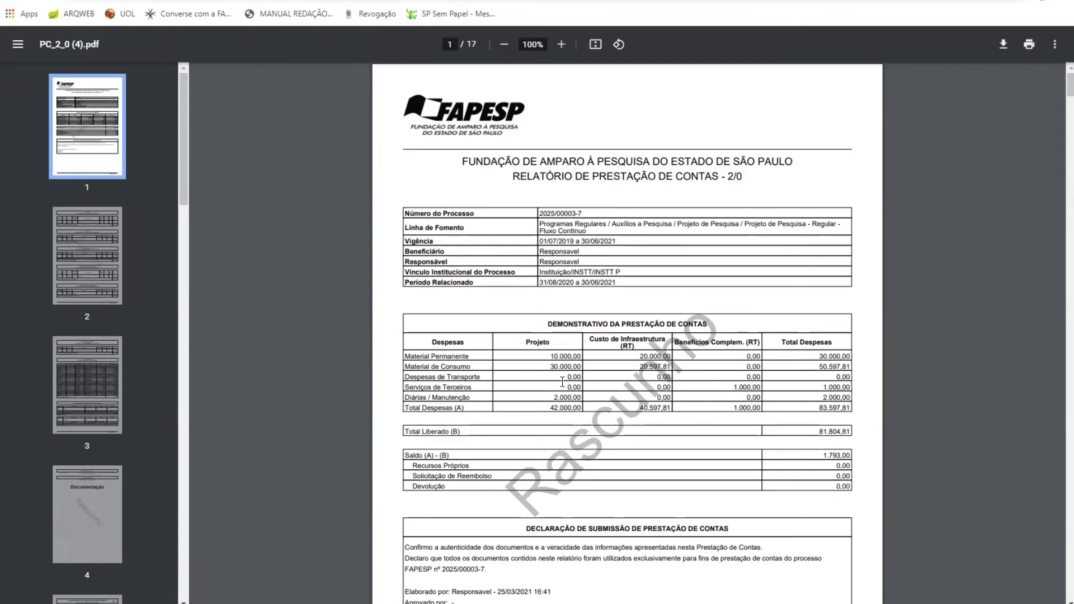
click(84, 0)
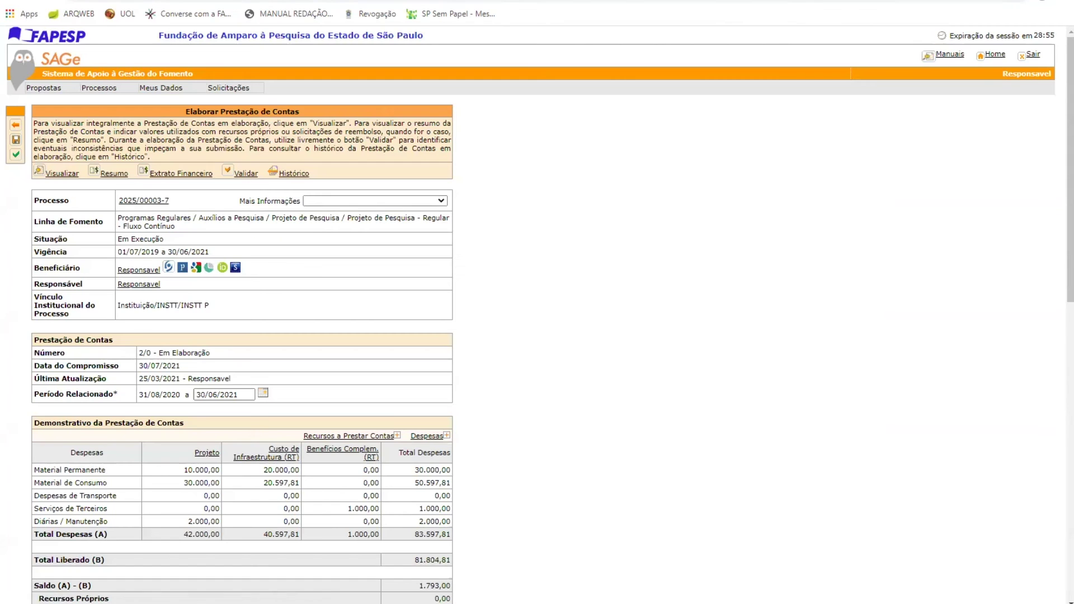
In the Resumo, set Bens e Serviços Reembolso to 1.000,00 and Recursos Próprios to 793,00, save, and return to the Prestação de Contas form.
click(117, 175)
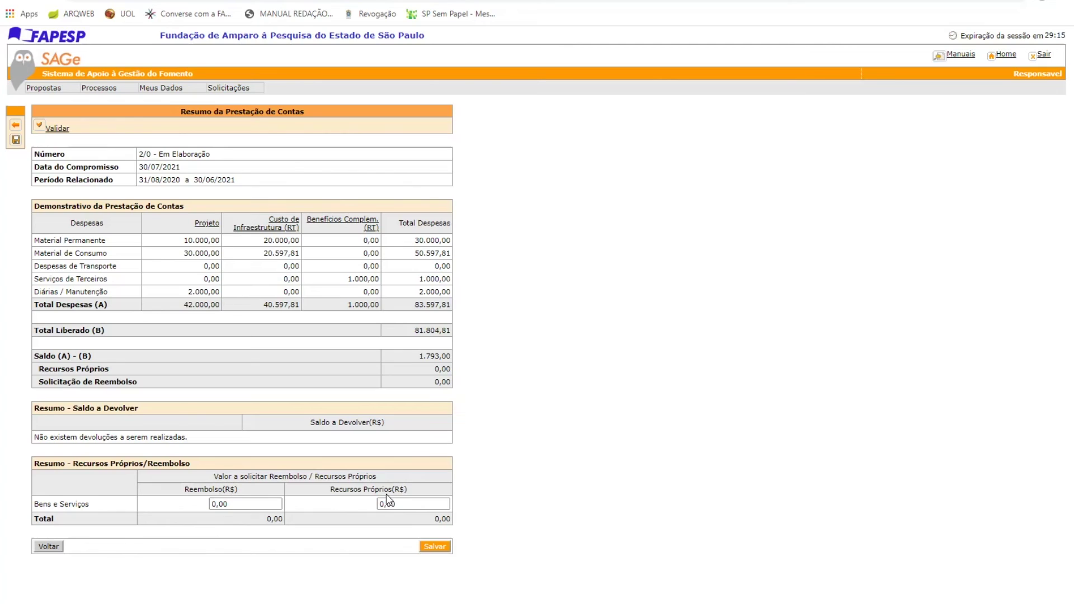
click(248, 500)
click(249, 501)
text(1.000,00)
click(390, 502)
text(793,00)
click(435, 547)
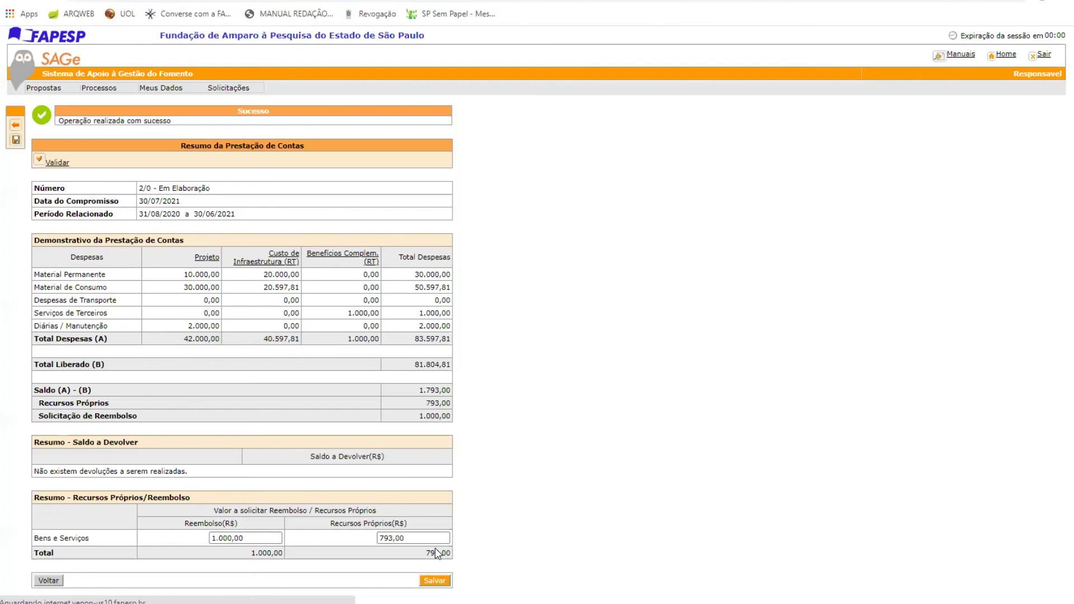
click(44, 584)
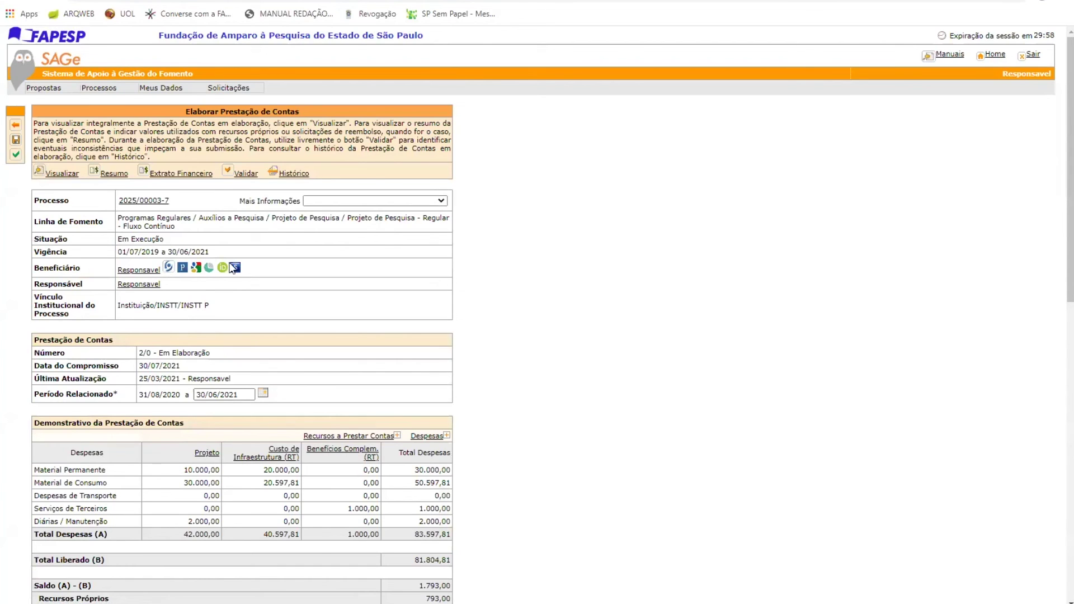
View the Extrato Financeiro form of the process, return, and validate the Prestação de Contas.
click(196, 174)
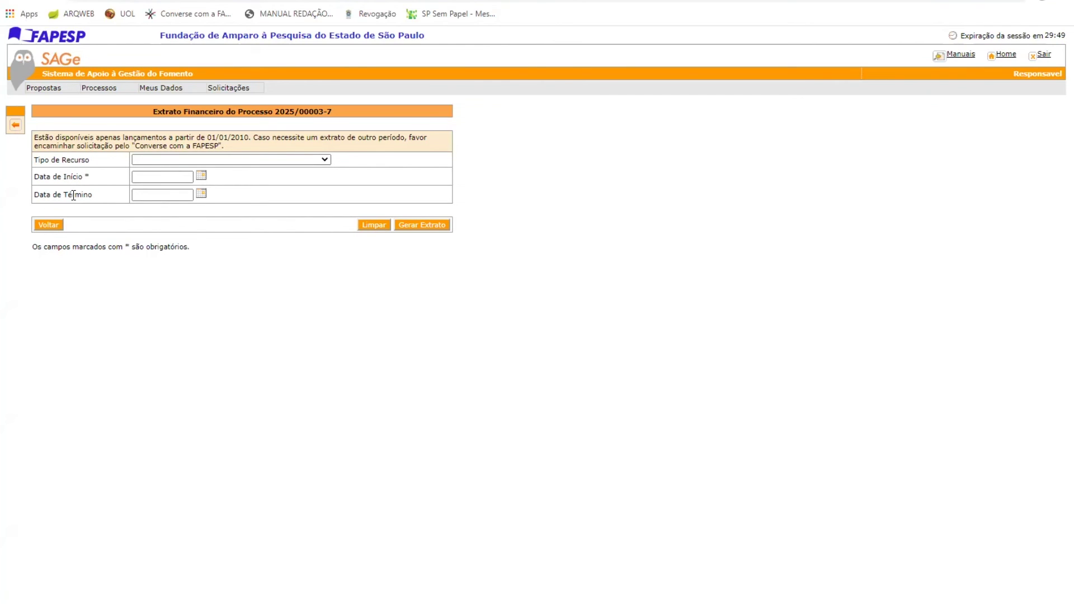
click(49, 226)
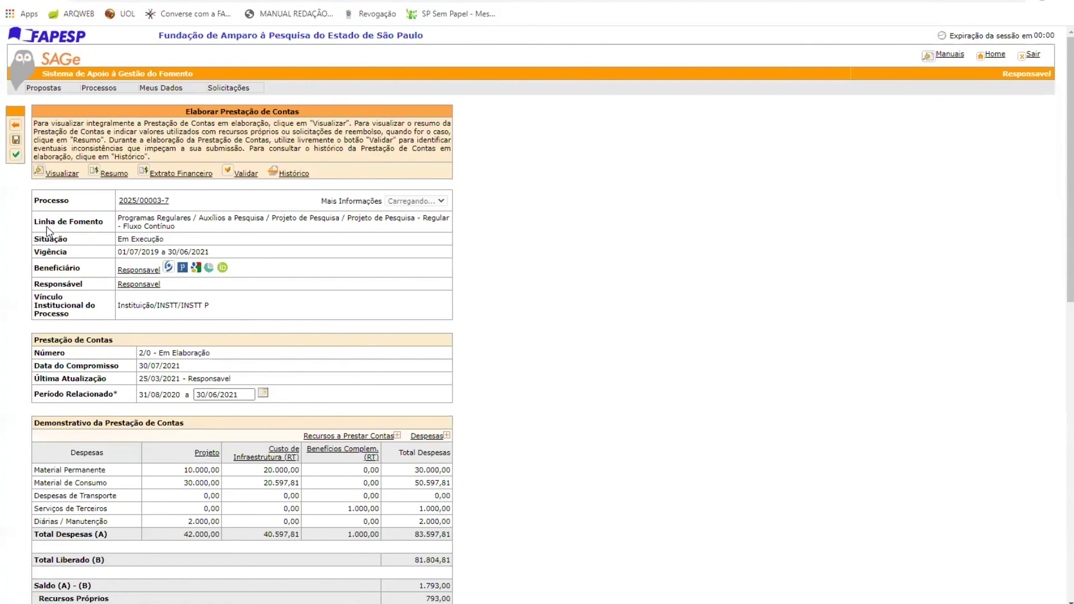
click(244, 180)
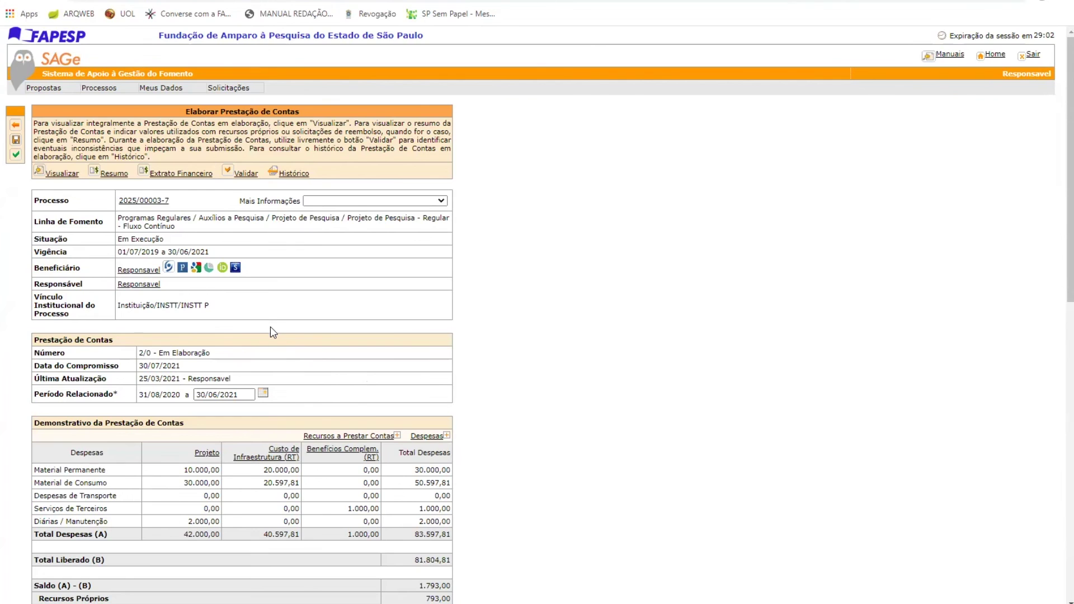
Mark the Termo de Aceitação de Transferência de Domínio and the Comprovante da devolução do saldo as Não se aplica.
scroll(273, 332, down, 6)
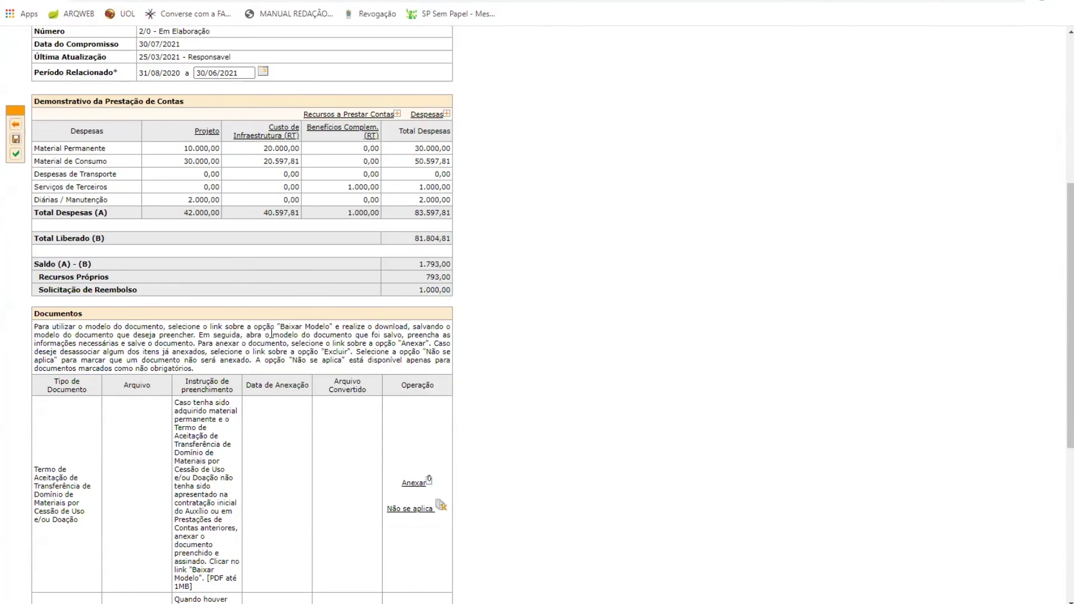
scroll(273, 334, down, 4)
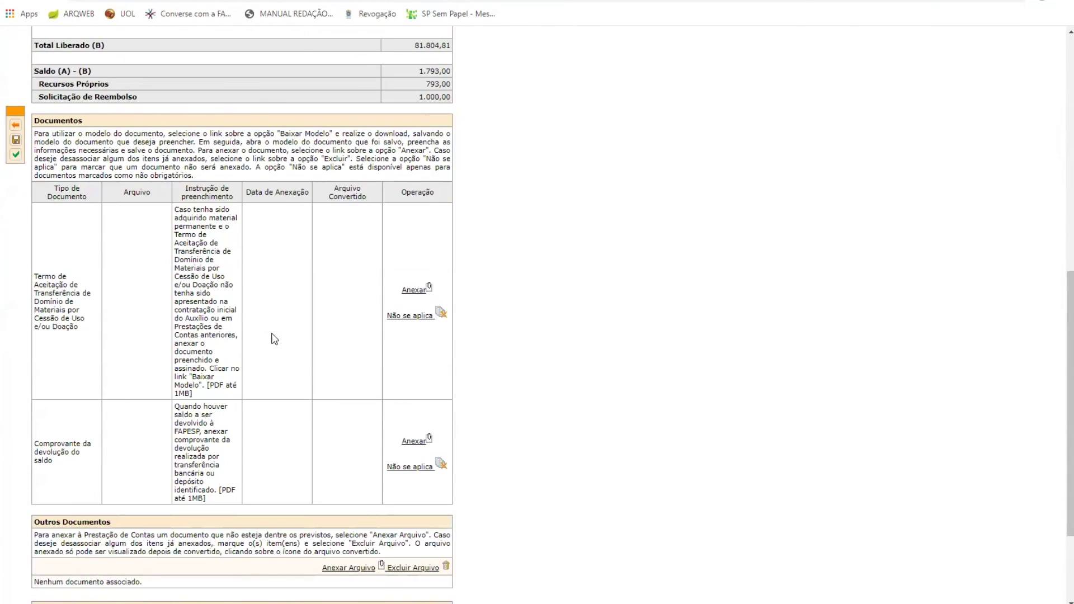
click(413, 320)
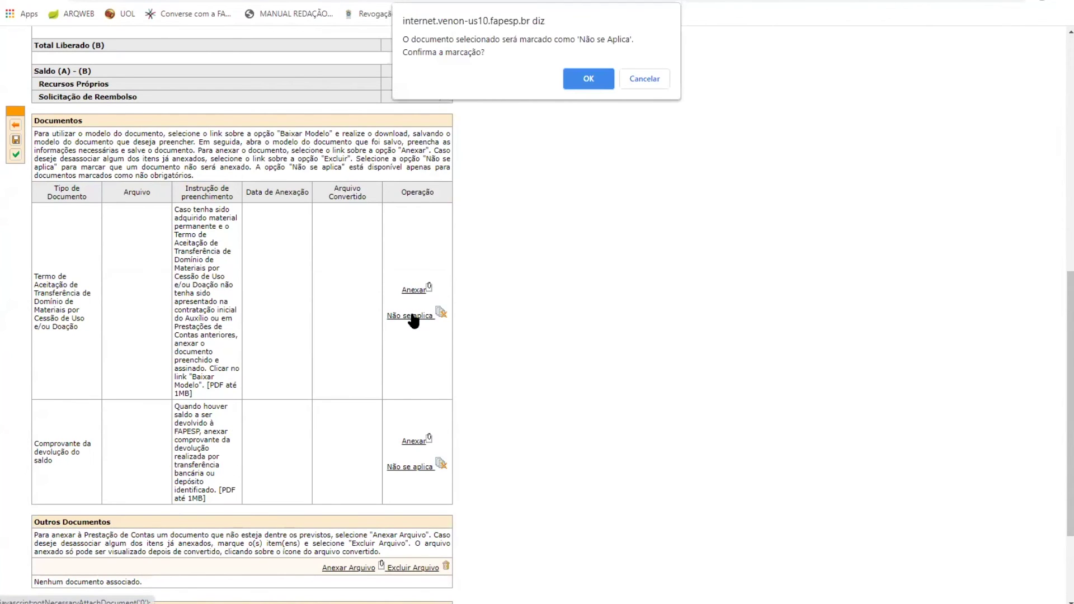
click(573, 83)
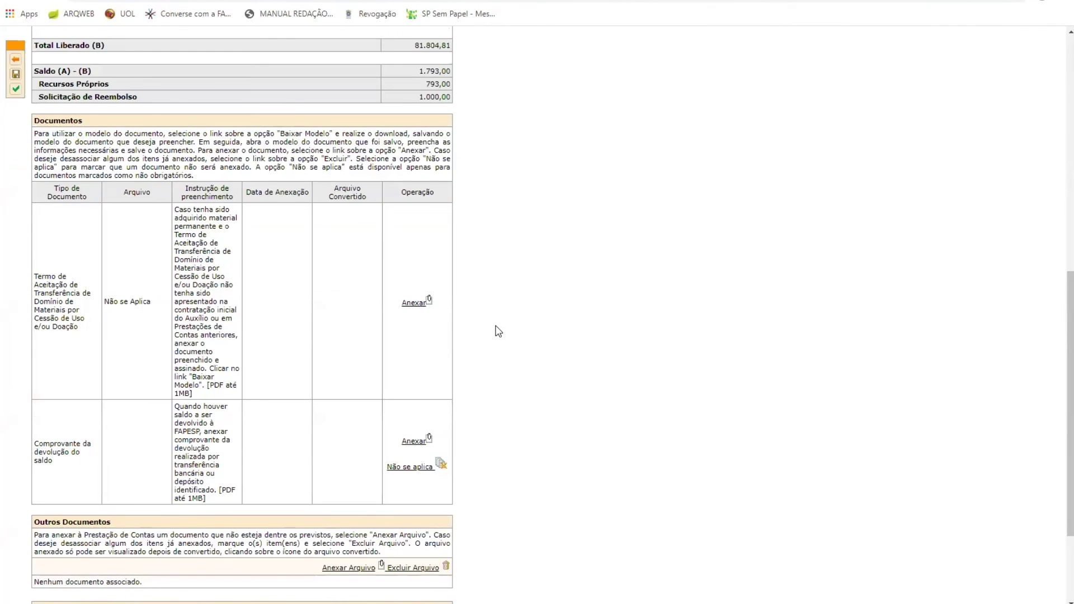
click(413, 470)
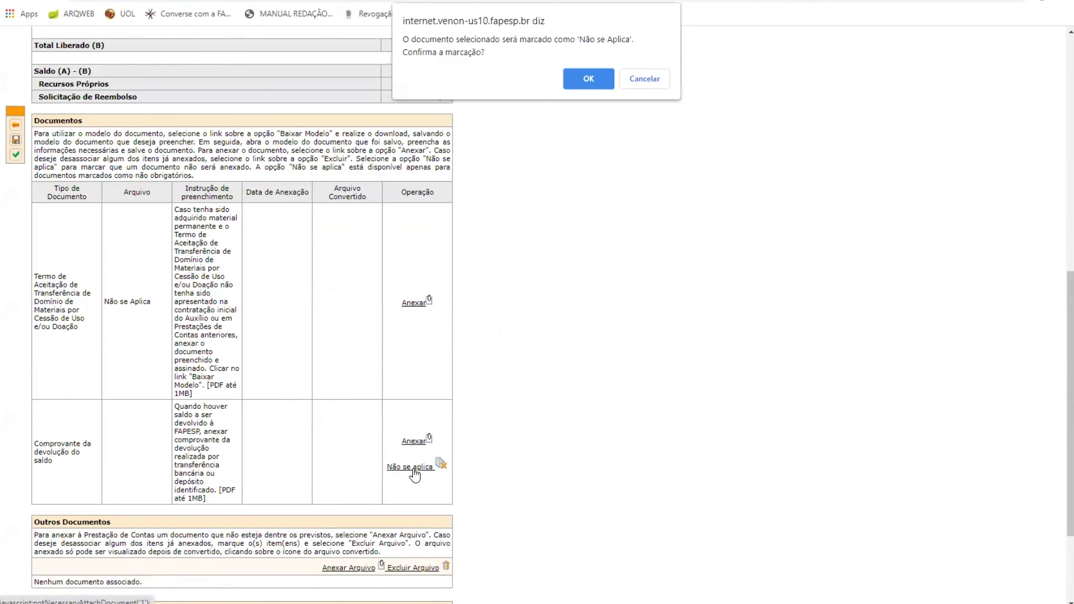
click(575, 78)
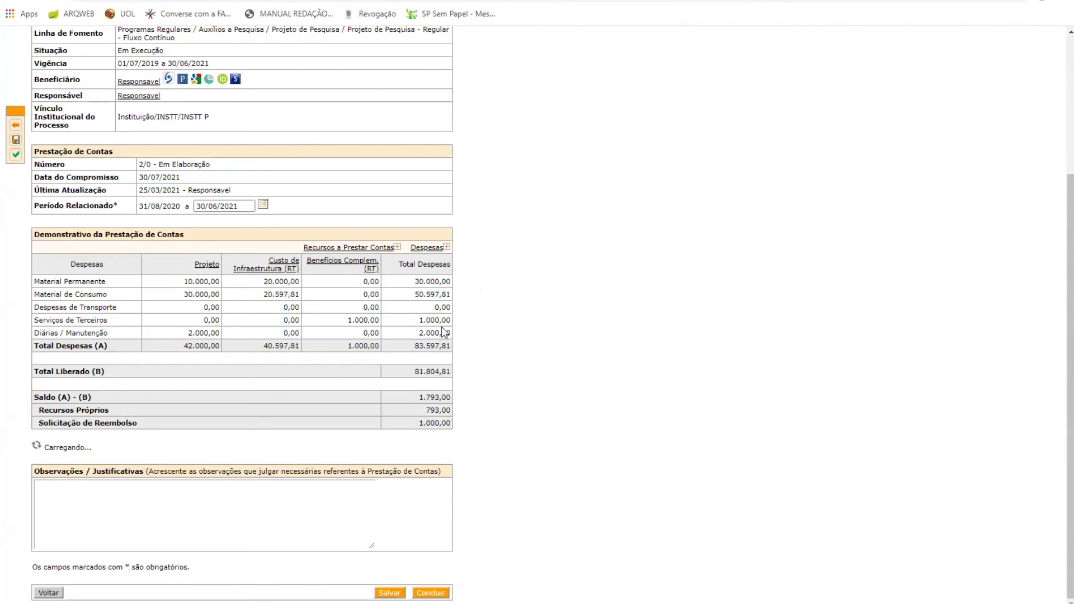
scroll(445, 333, down, 5)
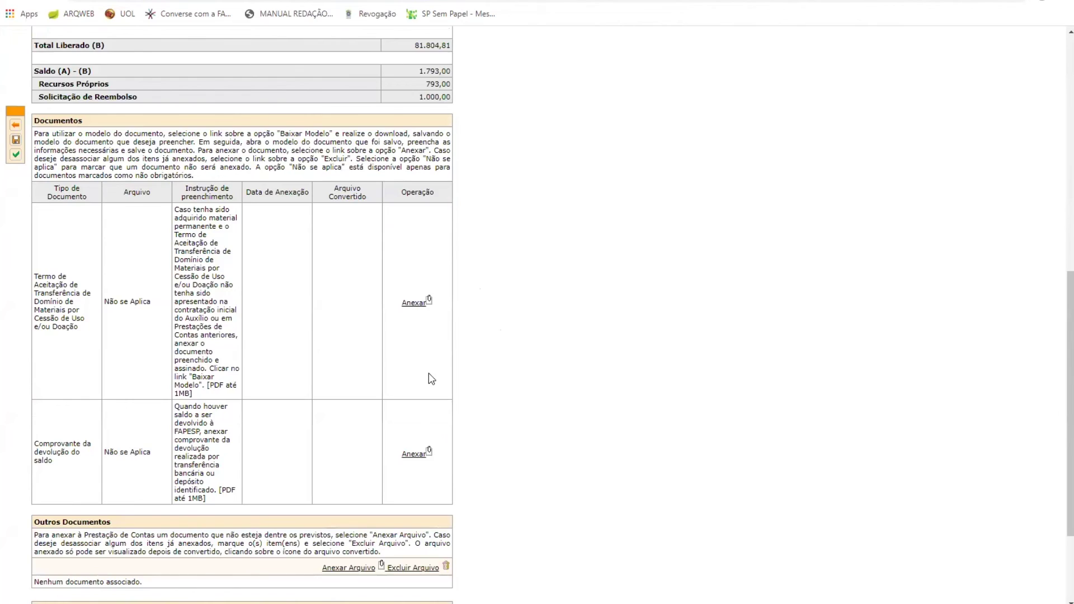
Conclude the elaboration of the Prestação de Contas and confirm the conclusion.
scroll(429, 380, down, 3)
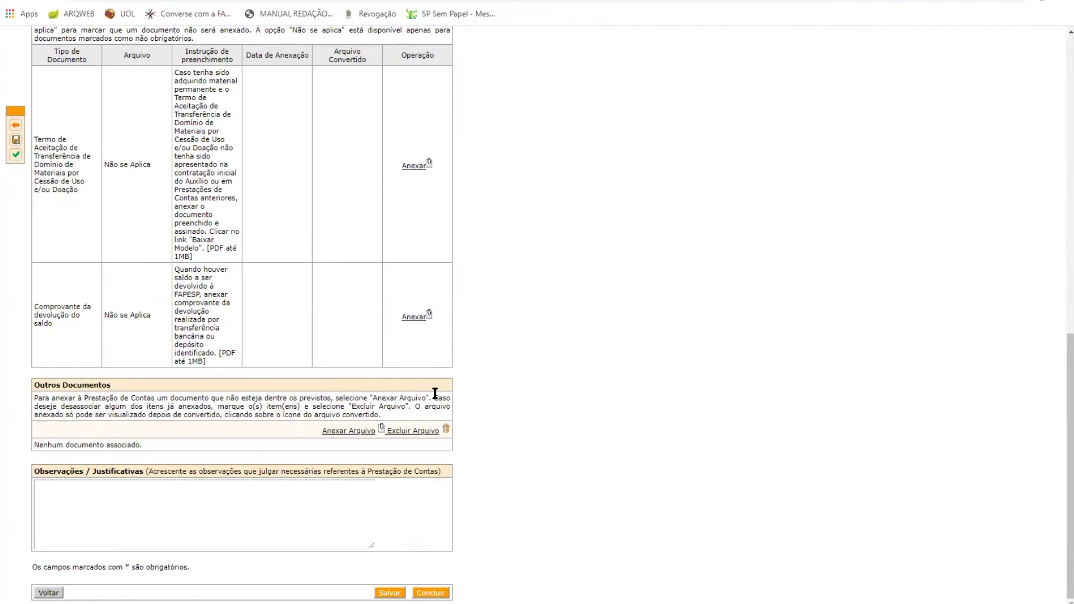
click(436, 594)
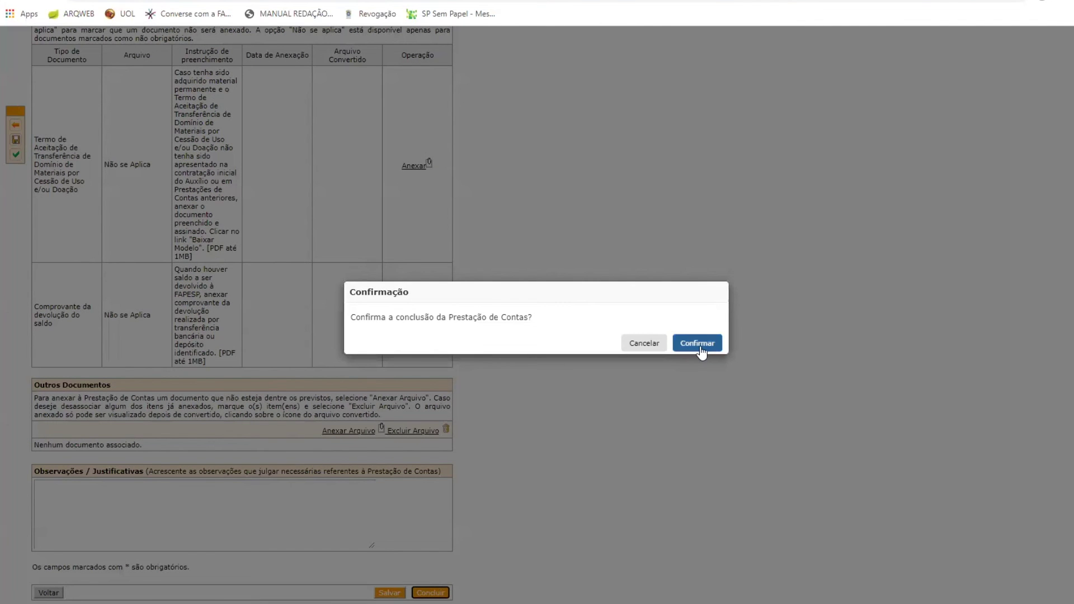
click(699, 346)
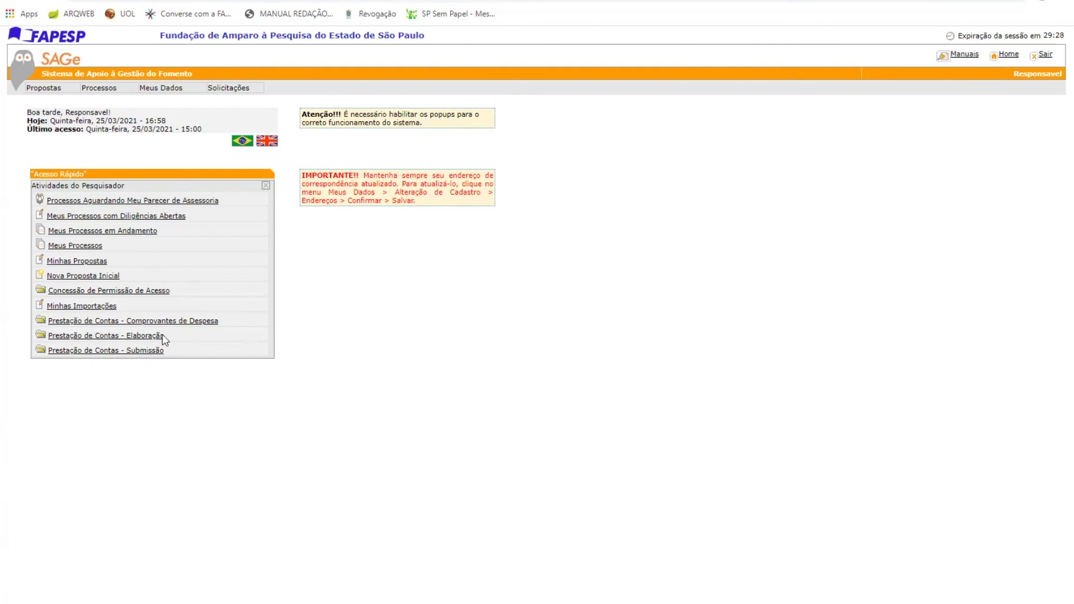
Submit the Prestação de Contas due 30/07/2021 for process 2025/00003-7, accepting both submission declarations.
click(134, 353)
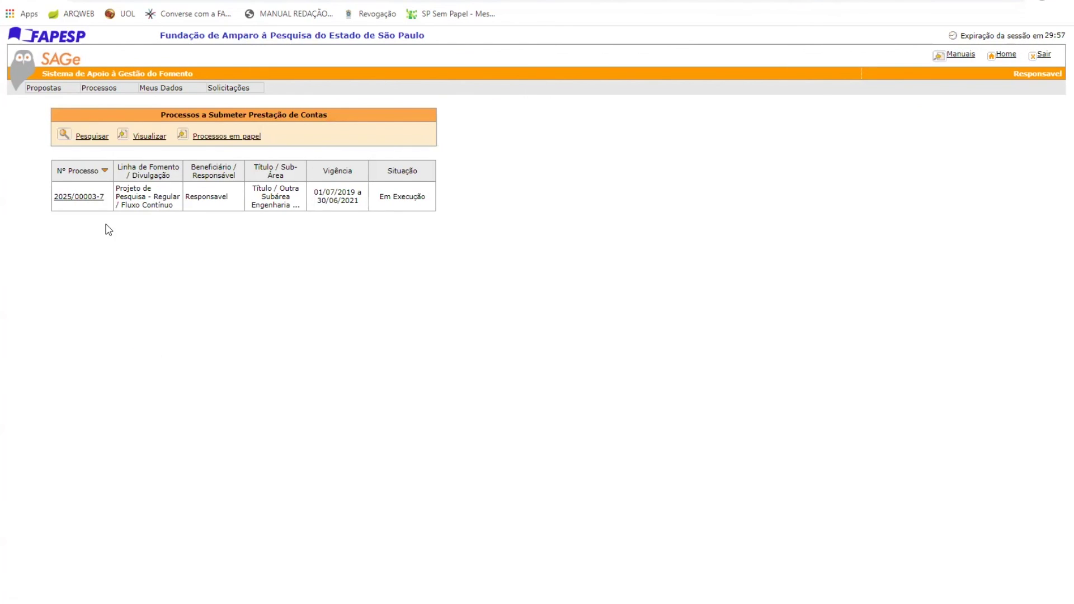
click(85, 200)
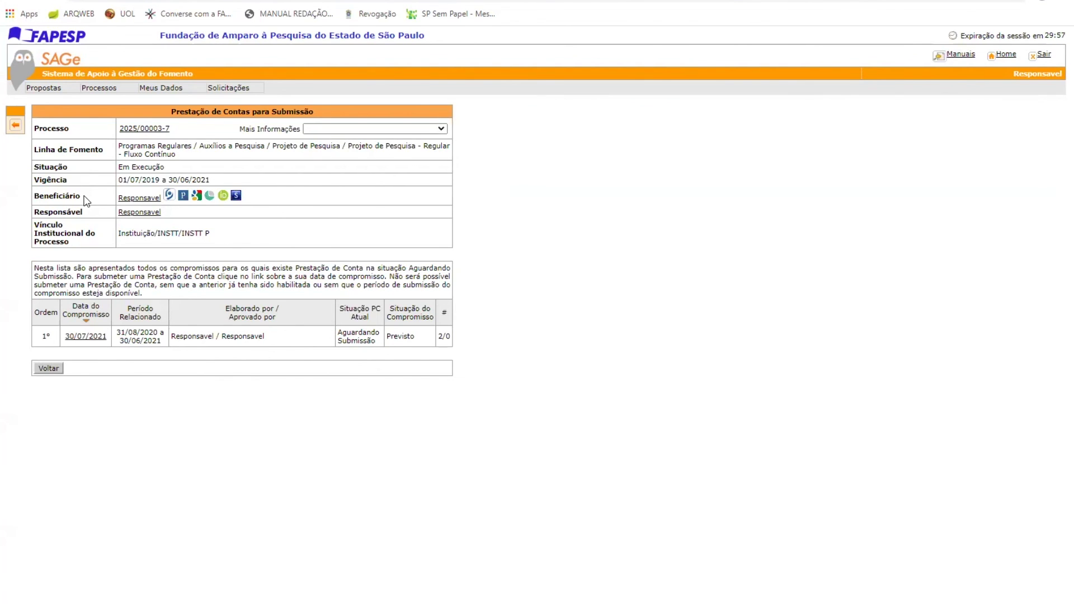
click(84, 338)
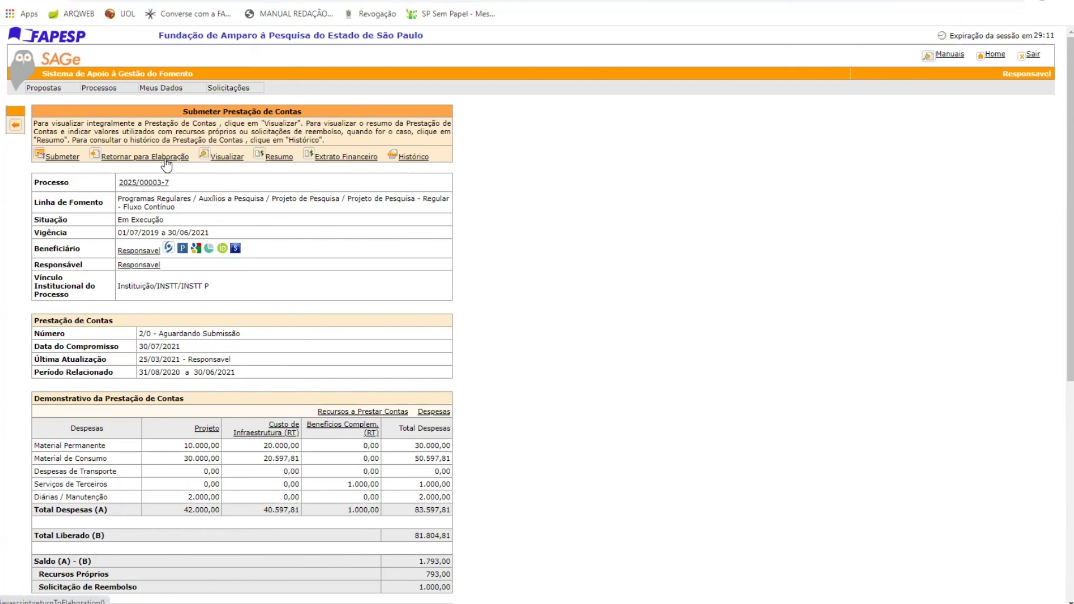
click(62, 158)
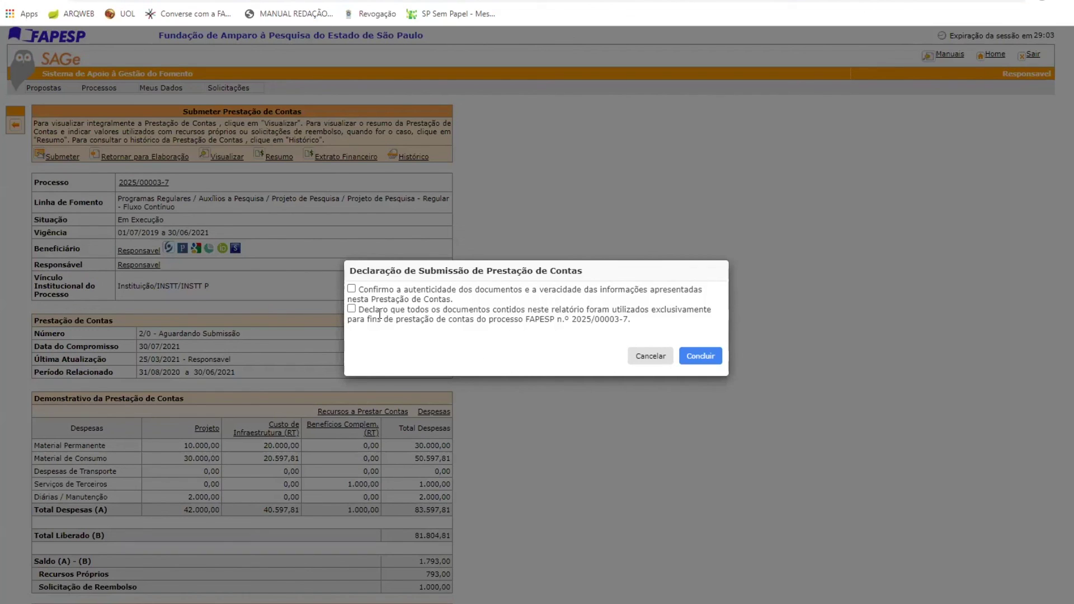
click(352, 289)
click(352, 309)
click(700, 356)
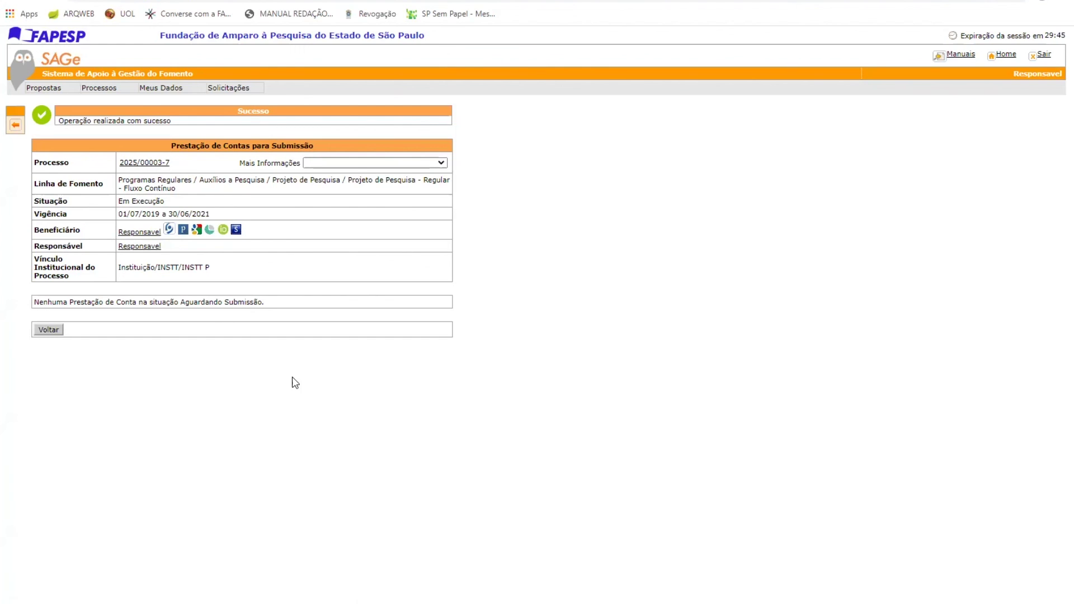
Open the submitted Prestação de Contas 2/0 from the RCs, PCs, Atas de Defesa e SMs information of process 2025/00003-7.
mouse_move(100, 89)
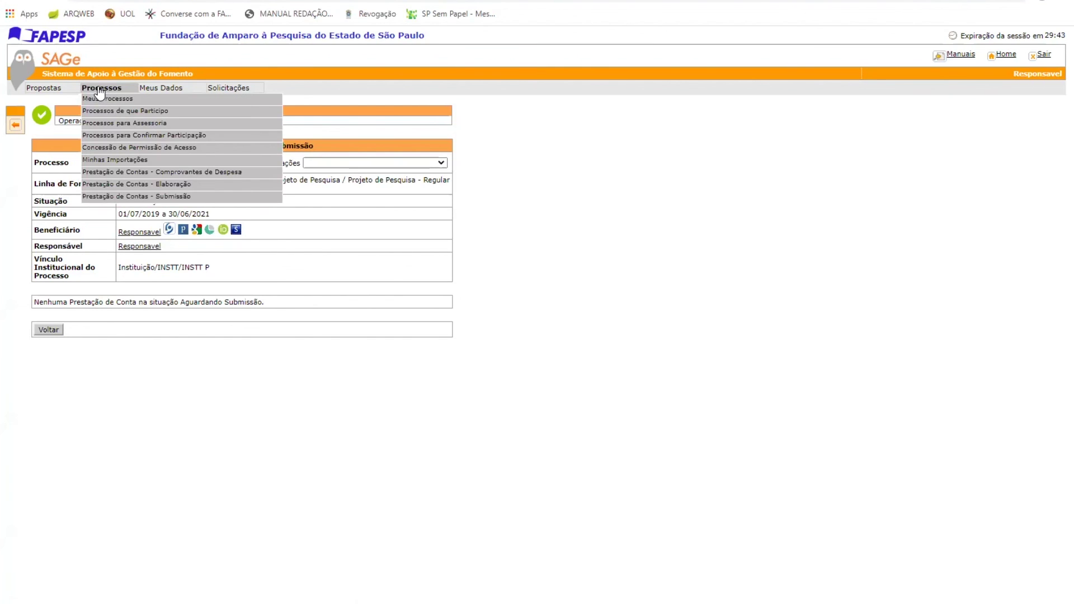
click(99, 99)
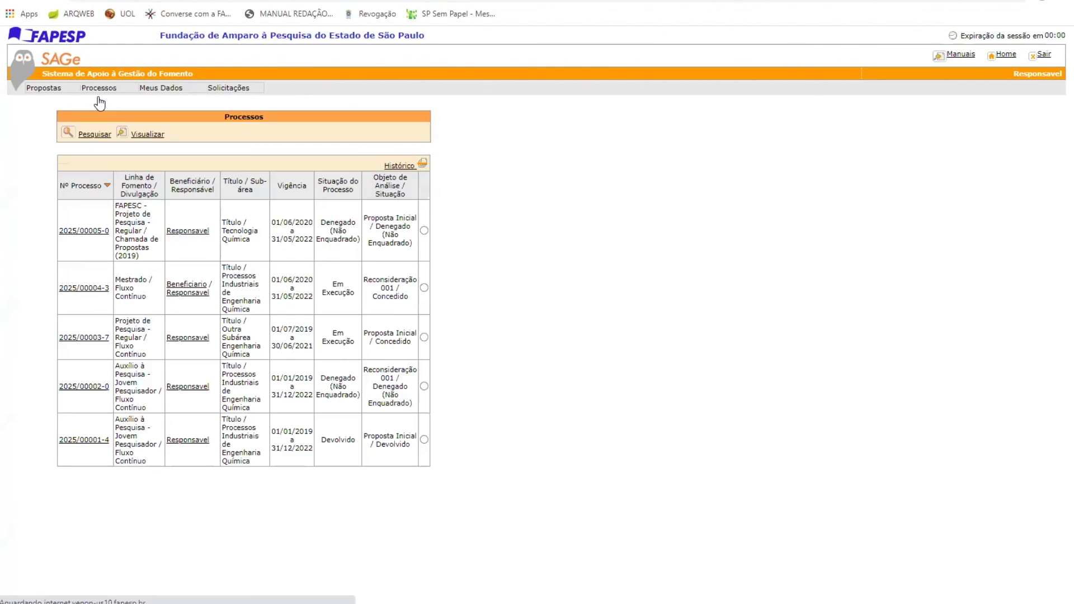
click(77, 338)
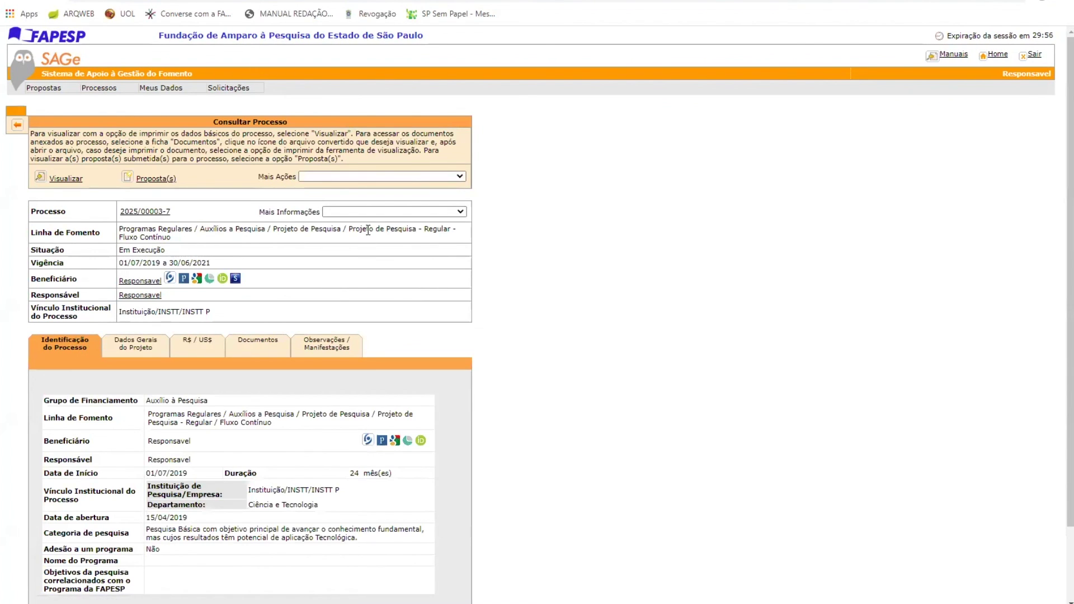
click(375, 210)
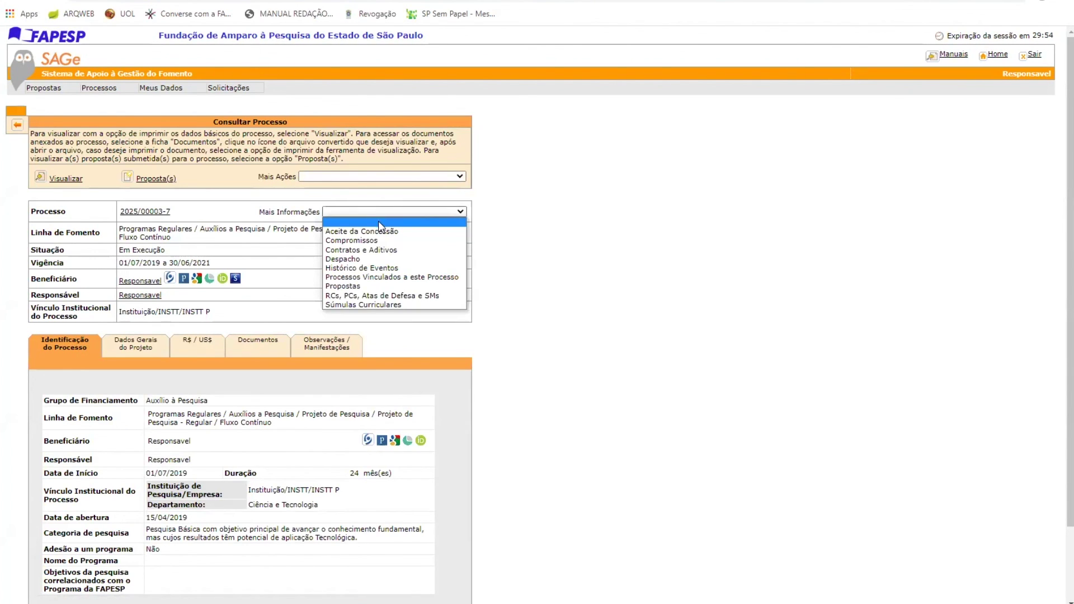
click(414, 296)
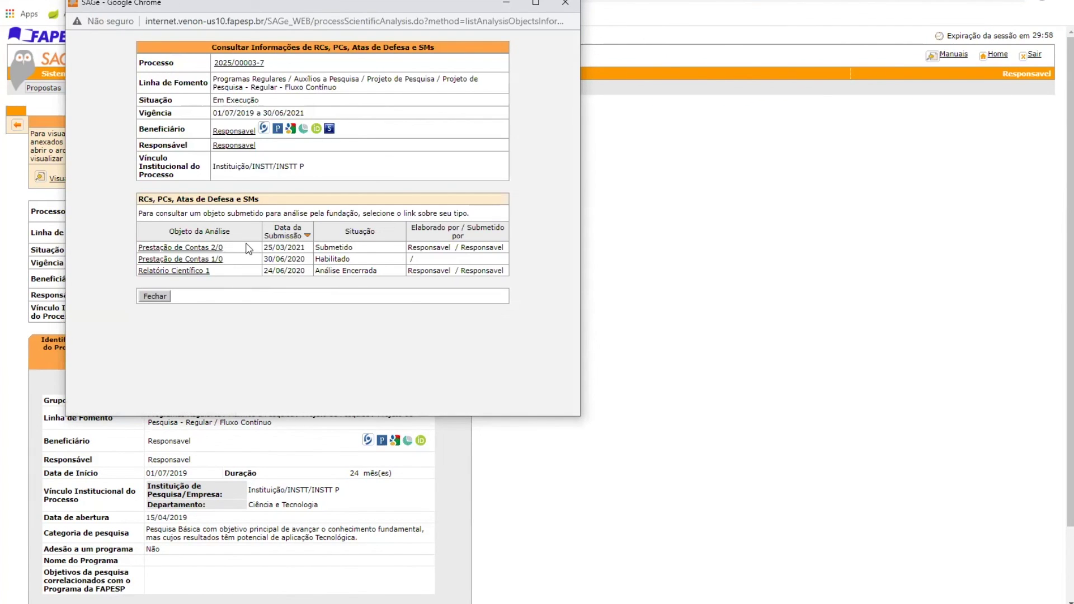
click(173, 251)
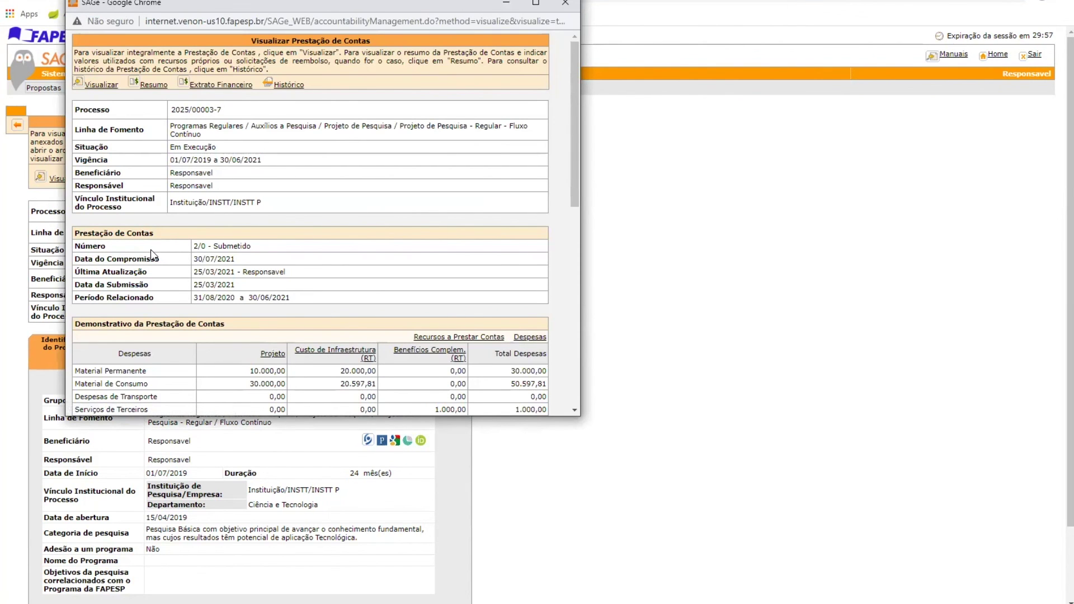
Examine the submitted Prestação de Contas 2/0 and its full PDF report.
scroll(151, 256, down, 8)
scroll(151, 255, up, 8)
click(99, 85)
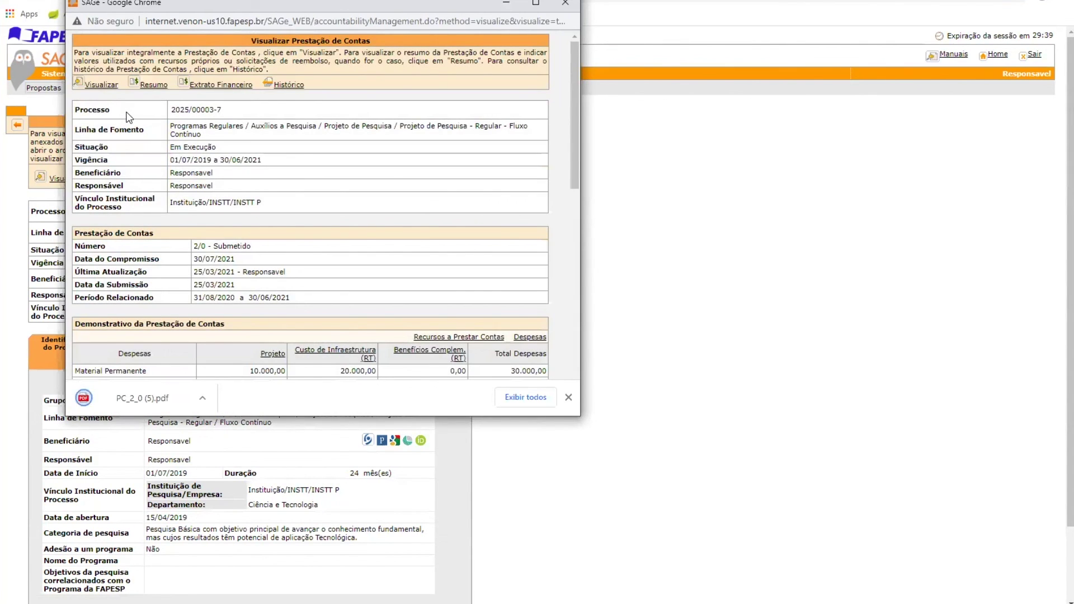
click(125, 398)
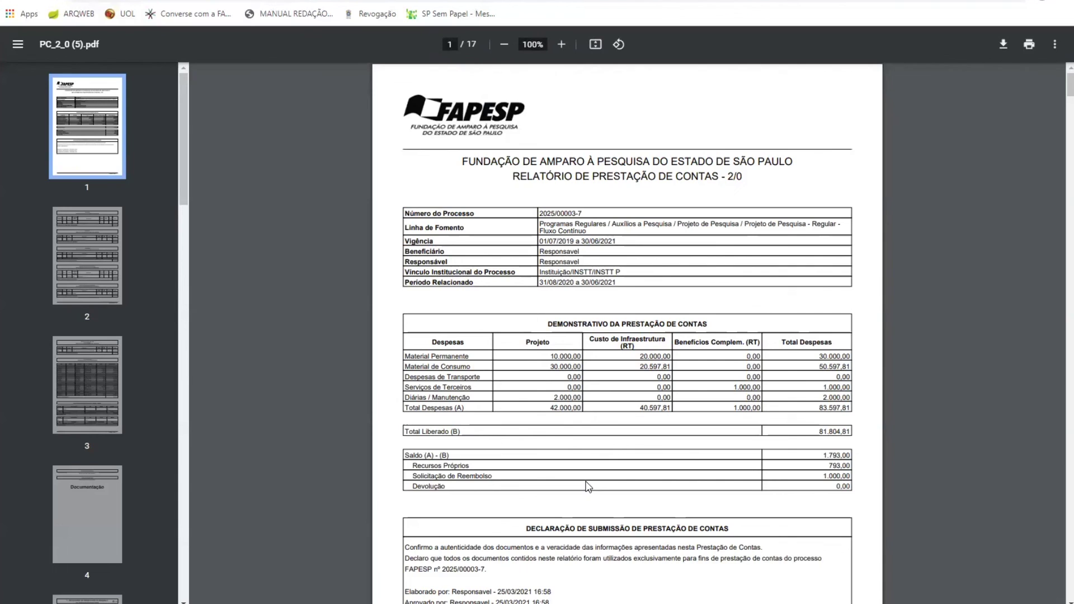
scroll(589, 486, down, 2)
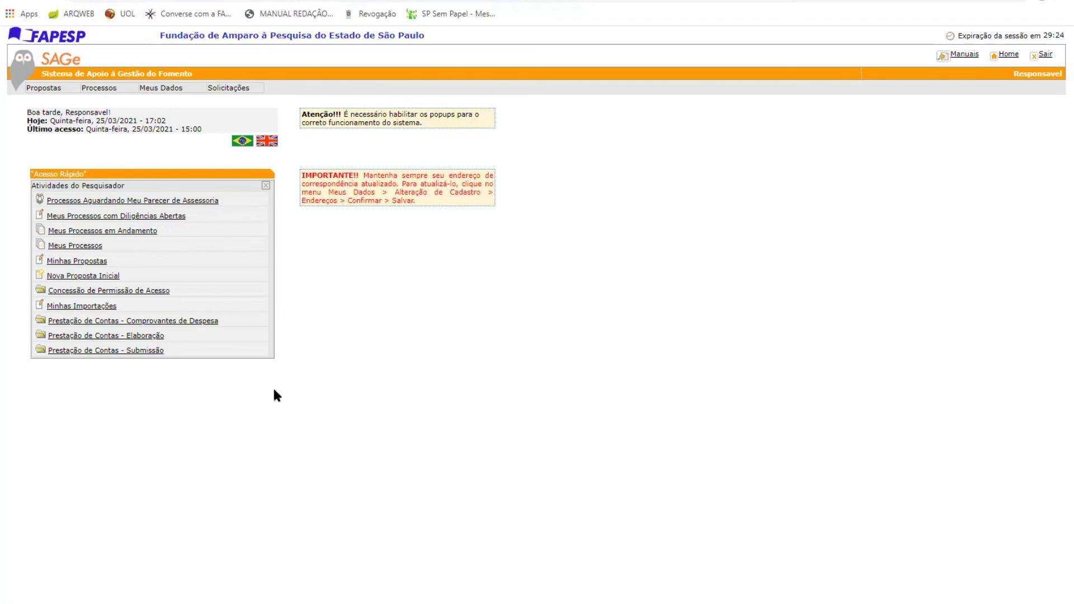
Start the Prestação de Contas due 10/01/2021 for process 2025/00004-3 and conclude it with the Fechar Prestação de Contas option.
click(136, 338)
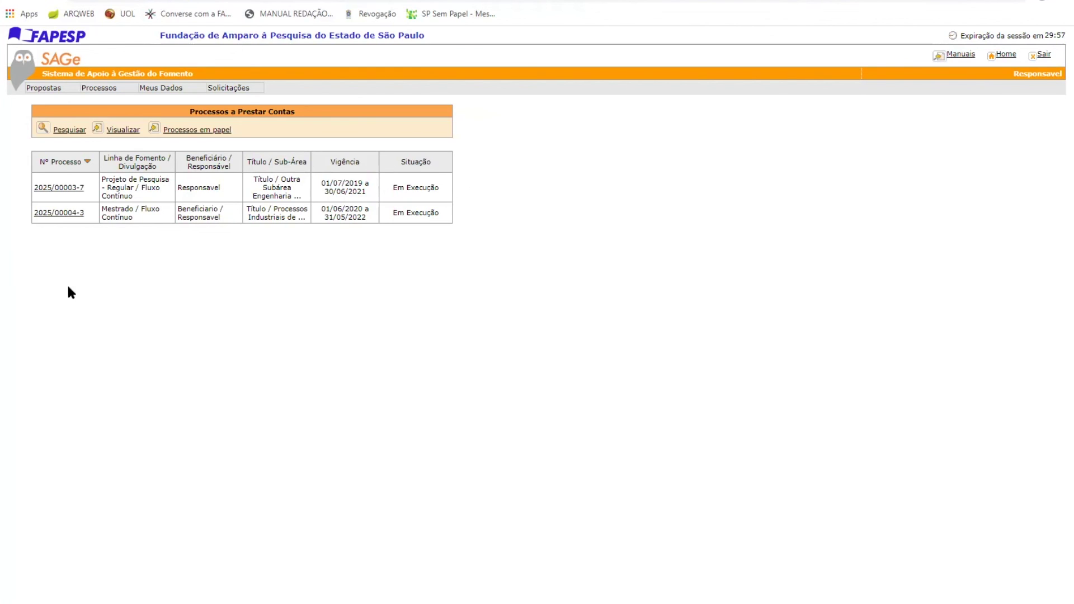
click(50, 213)
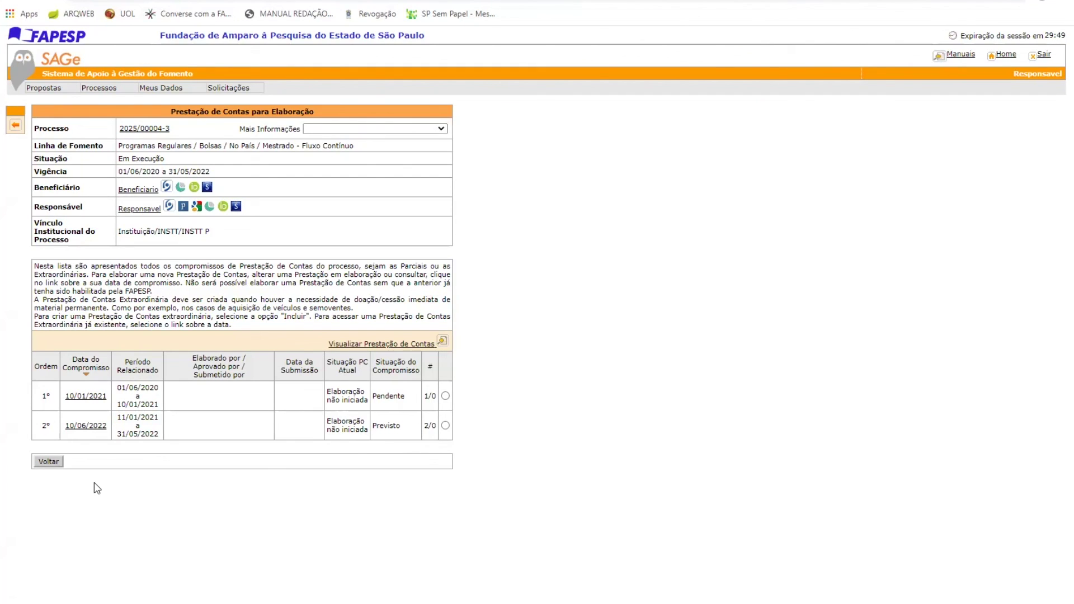
click(95, 401)
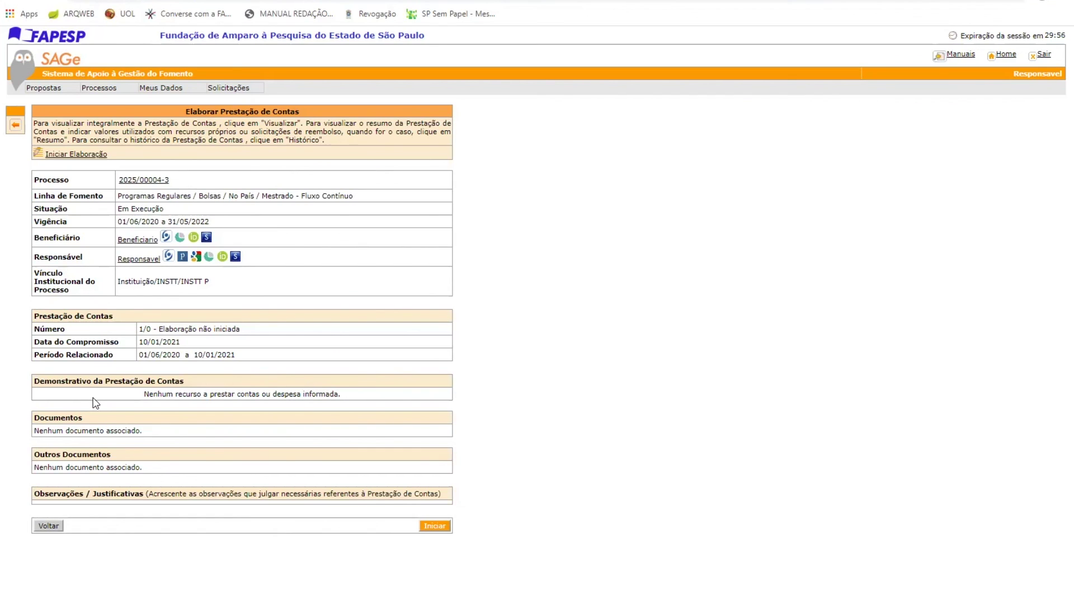
click(71, 159)
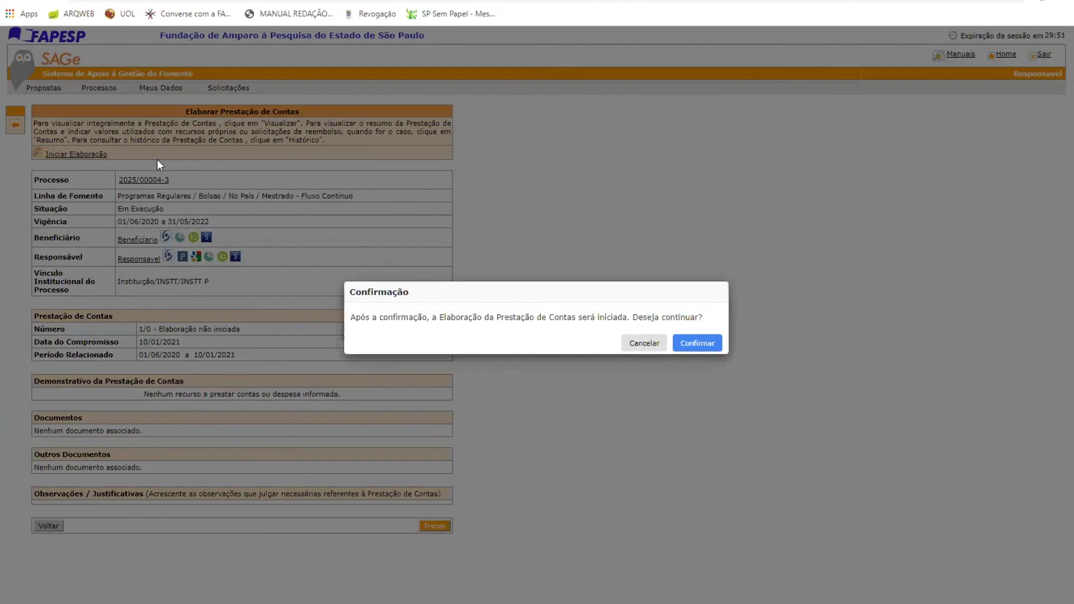
click(693, 344)
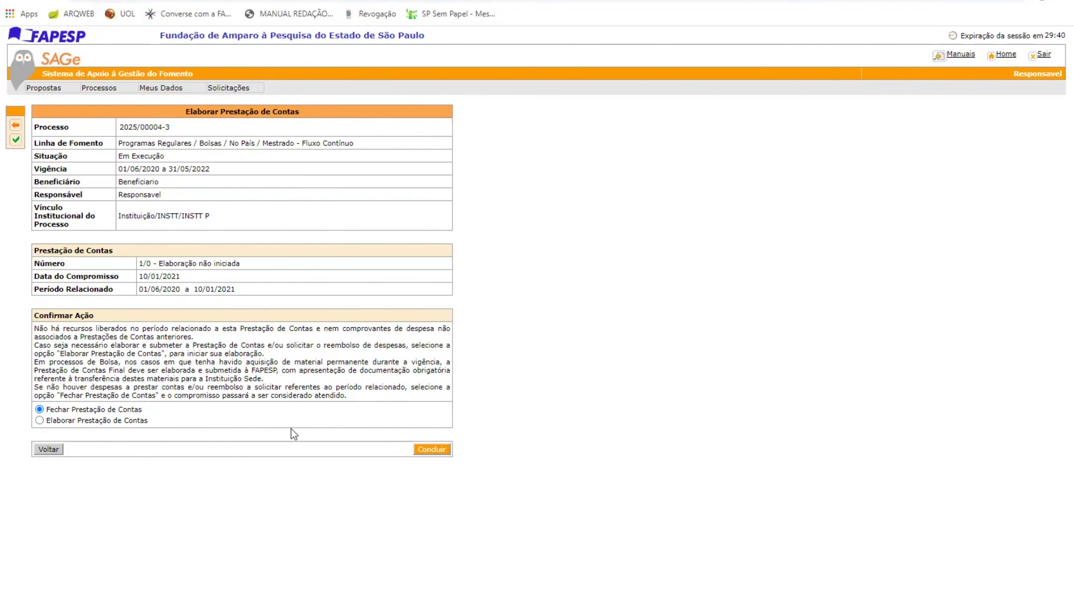
click(432, 450)
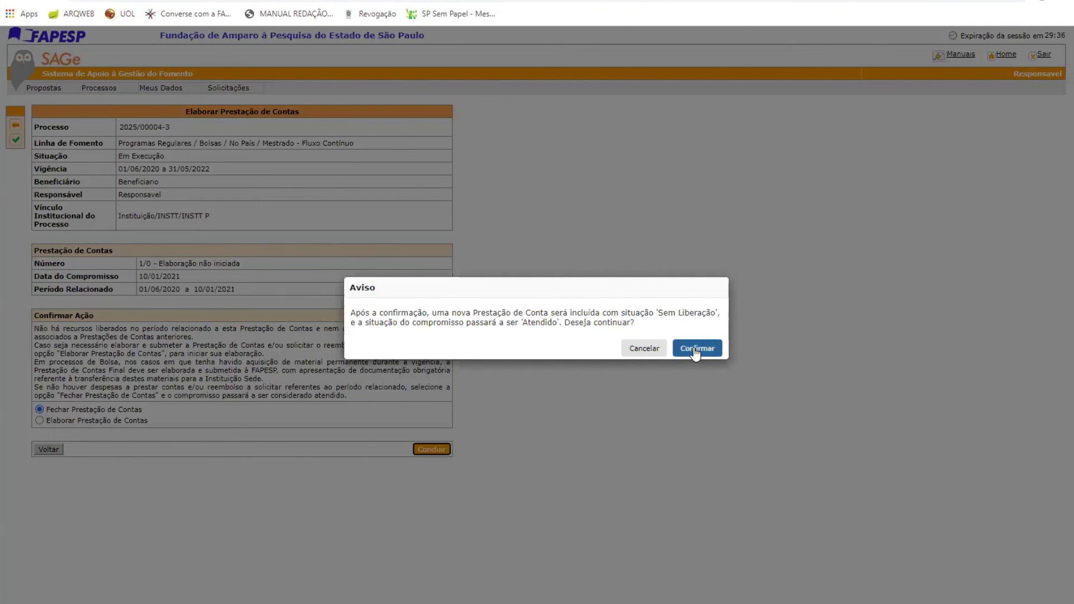
click(693, 347)
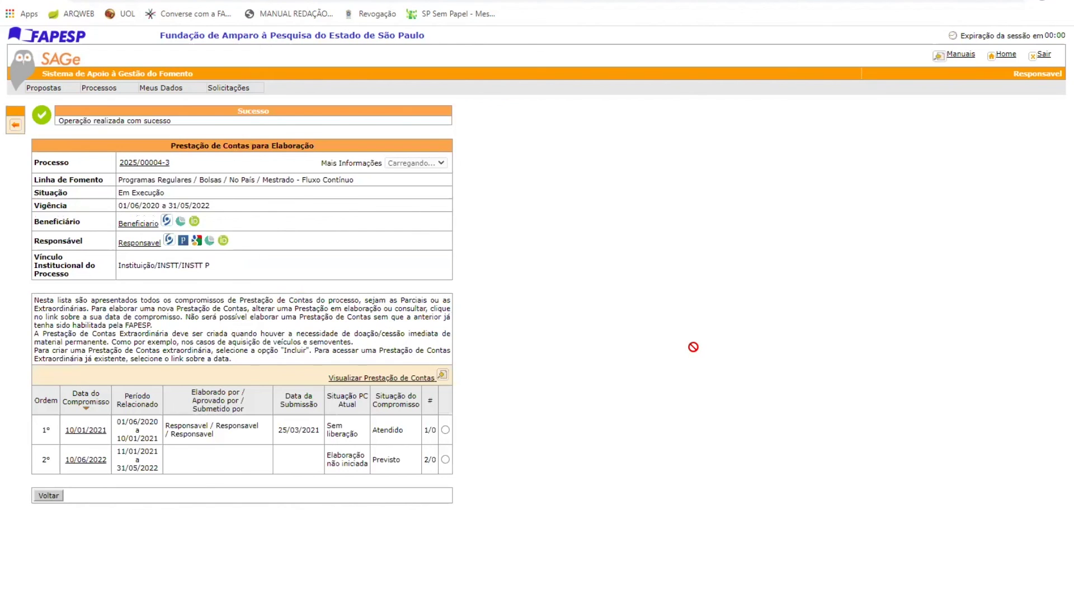